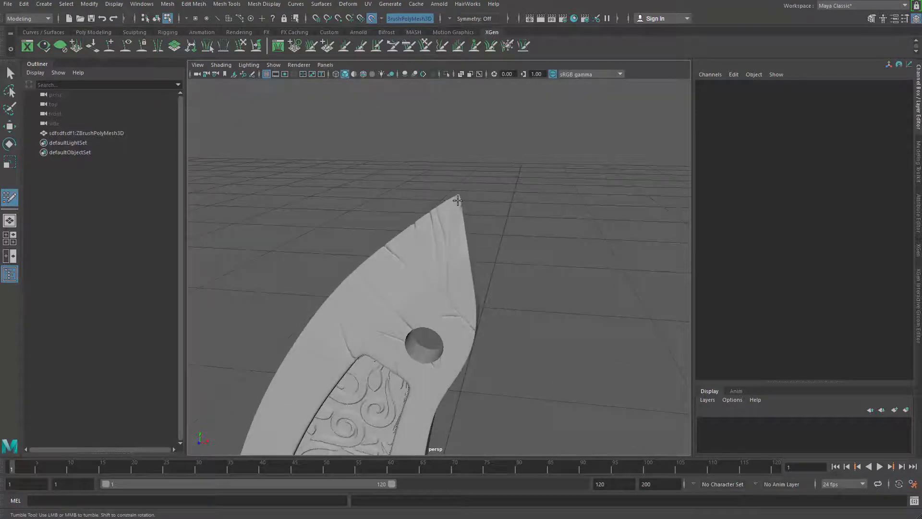
- Place Quad Draw points around the blade's pointed tip and fill them with four quads, covering the round hole
alt+drag(473, 318, 490, 235)
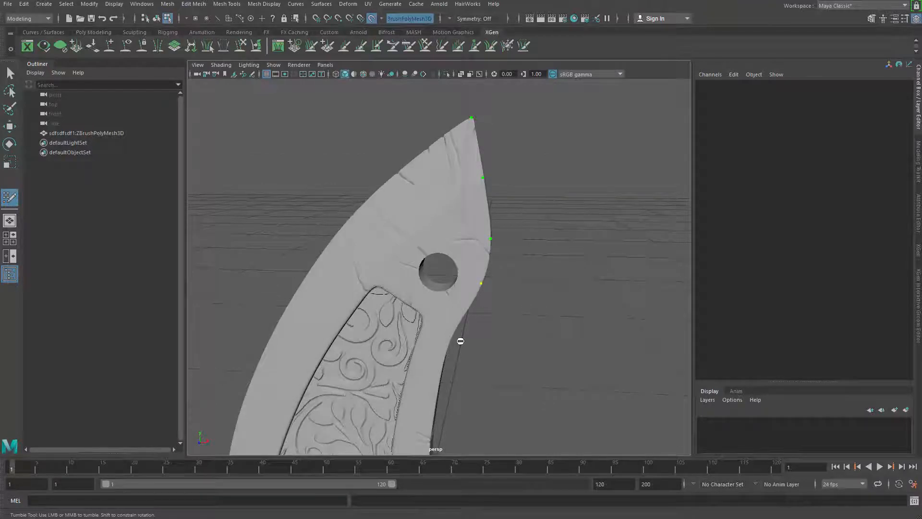
alt+middle_drag(448, 332, 434, 283)
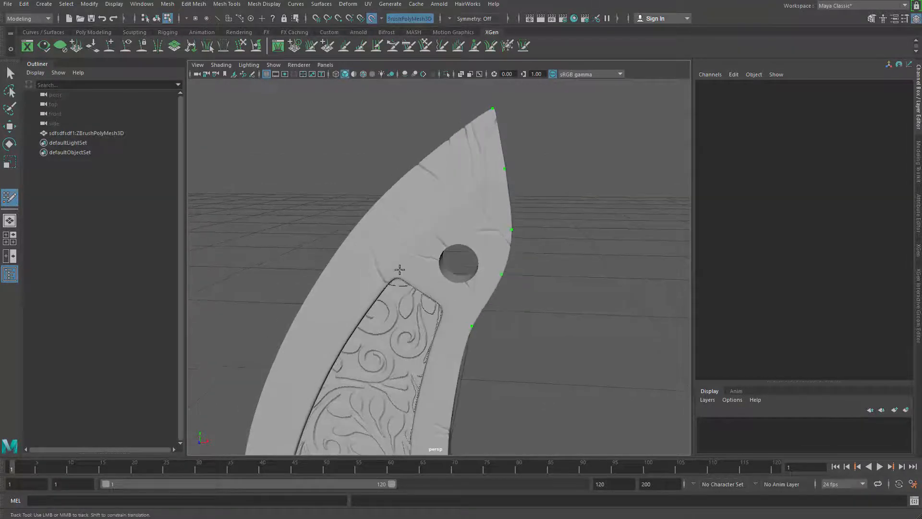
alt+drag(415, 240, 483, 212)
shift+click(482, 219)
shift+click(456, 252)
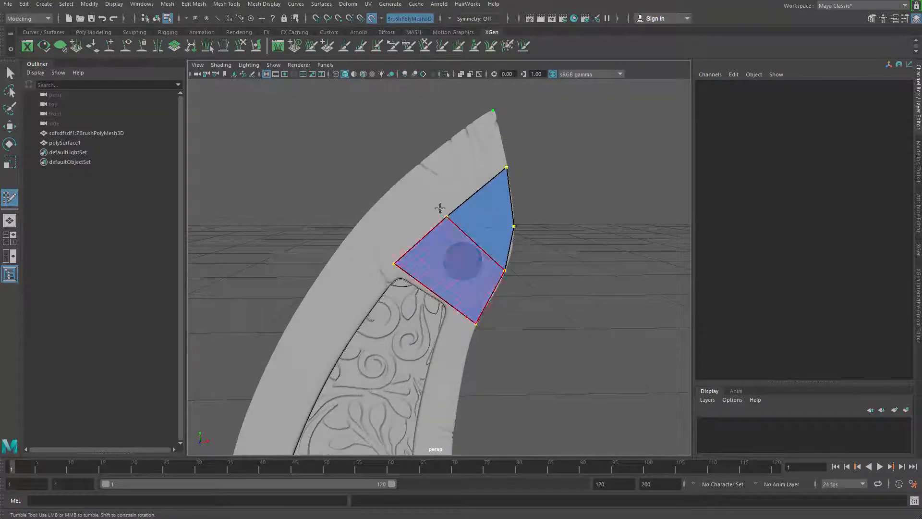
shift+click(459, 166)
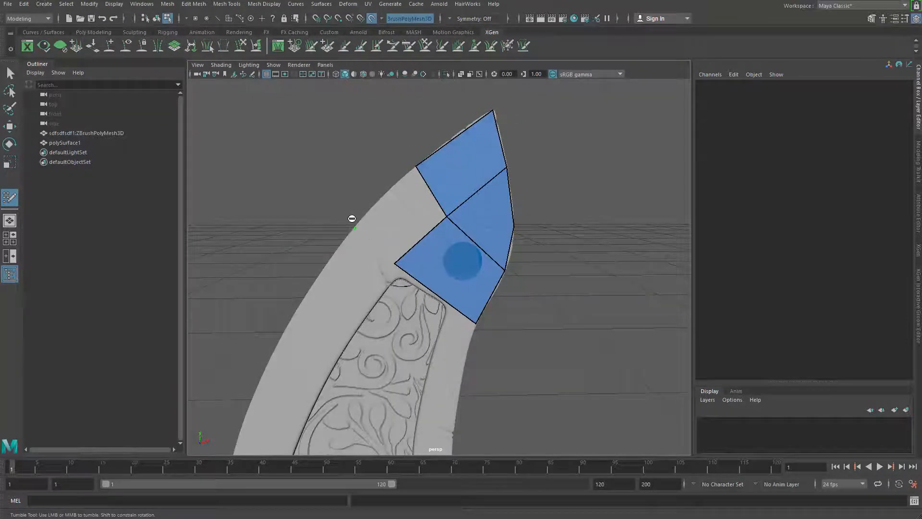
shift+click(384, 211)
- Insert two edge loops through the tip's quads so that they cross at the round hole
mouse_move(547, 241)
alt+mouse_down()
mouse_move(572, 242)
mouse_move(526, 243)
alt+mouse_up()
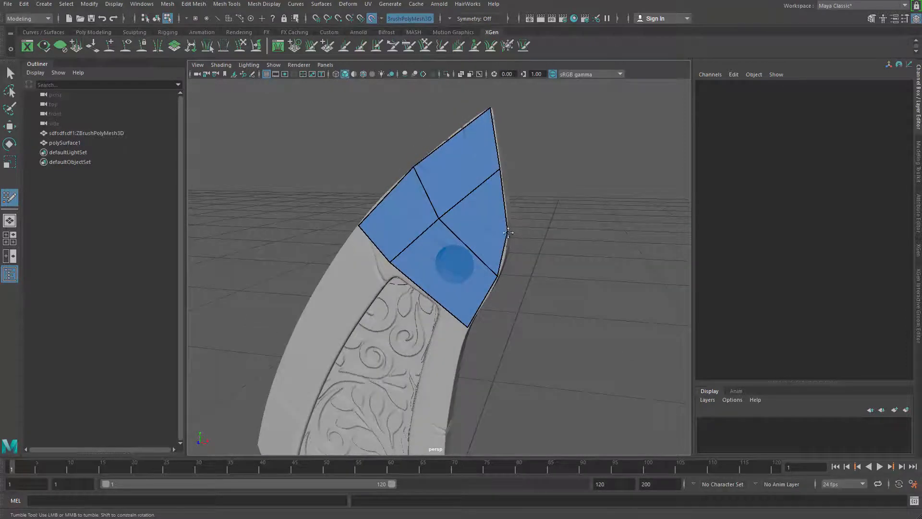
alt+drag(531, 259, 512, 254)
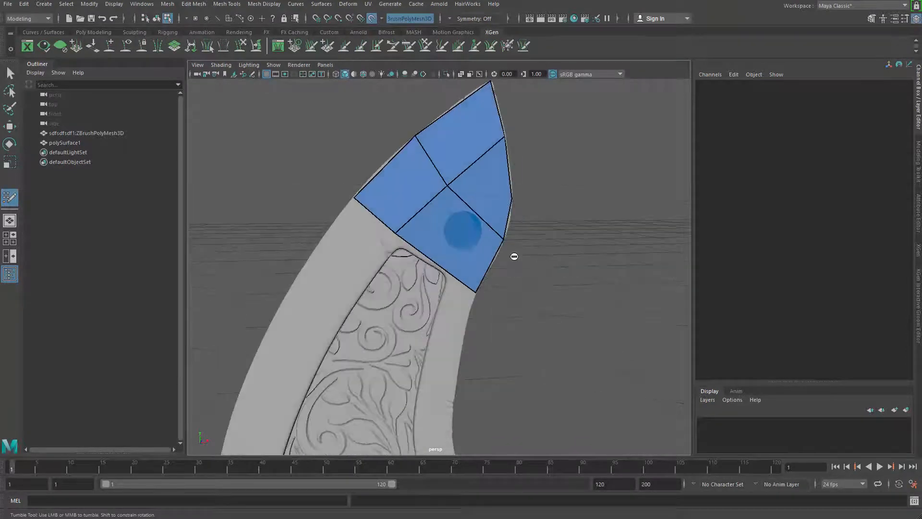
alt+right_drag(513, 255, 534, 175)
alt+drag(532, 174, 509, 202)
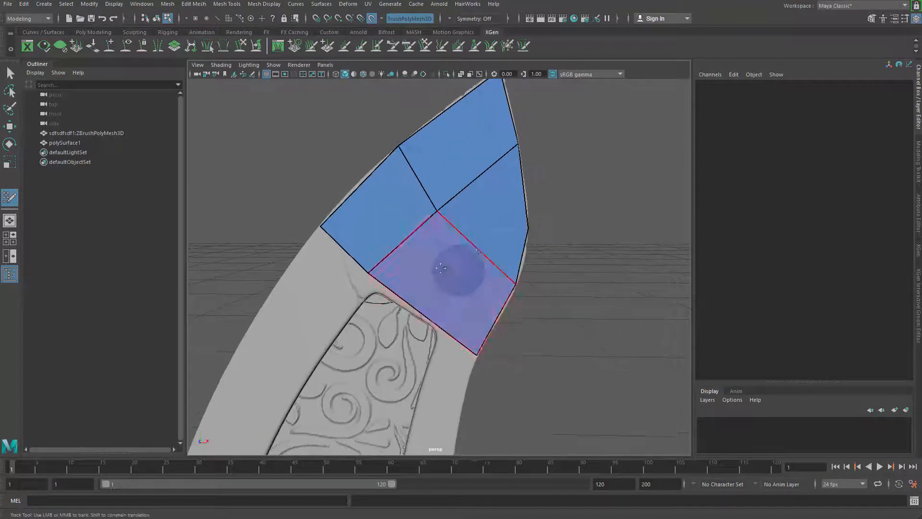
alt+drag(440, 287, 438, 281)
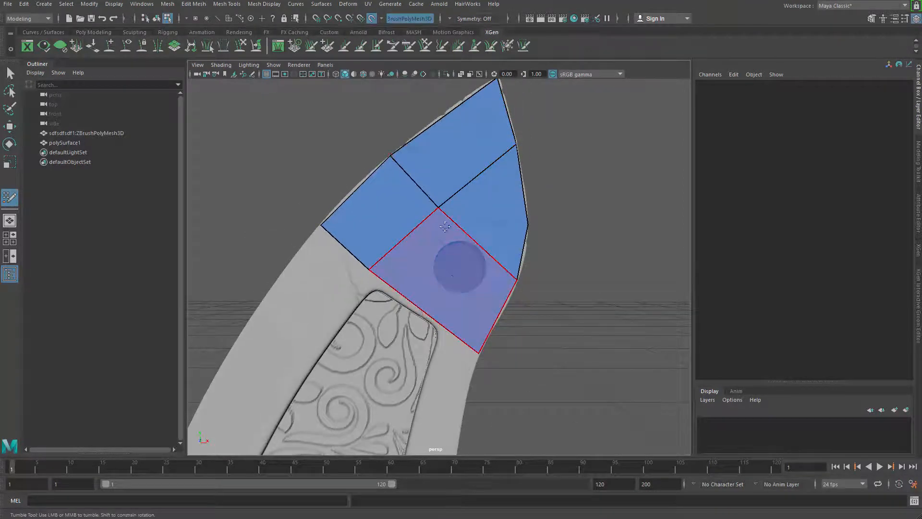
ctrl+click(445, 283)
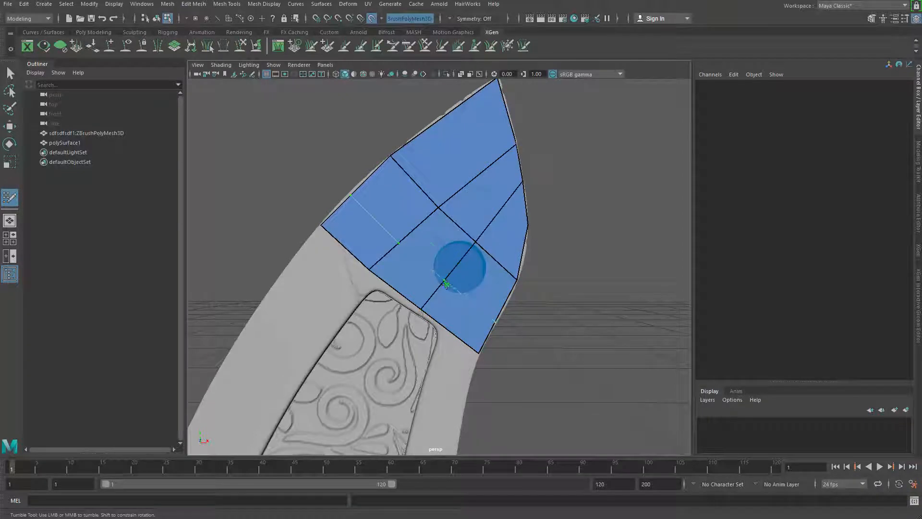
ctrl+click(478, 282)
key(ctrl+z)
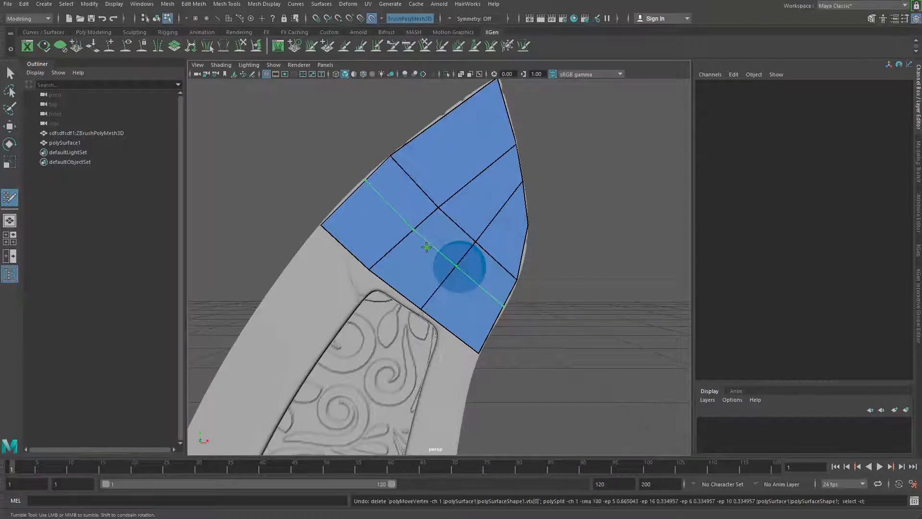
ctrl+click(440, 254)
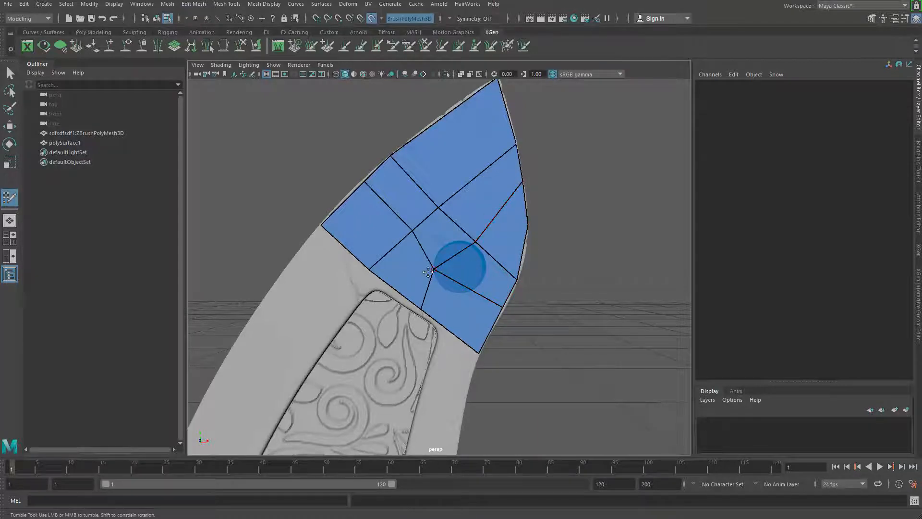
- Reposition the tip patch's border and inner vertices to follow the blade outline and space the quads more evenly
drag(520, 186, 525, 189)
drag(527, 225, 527, 236)
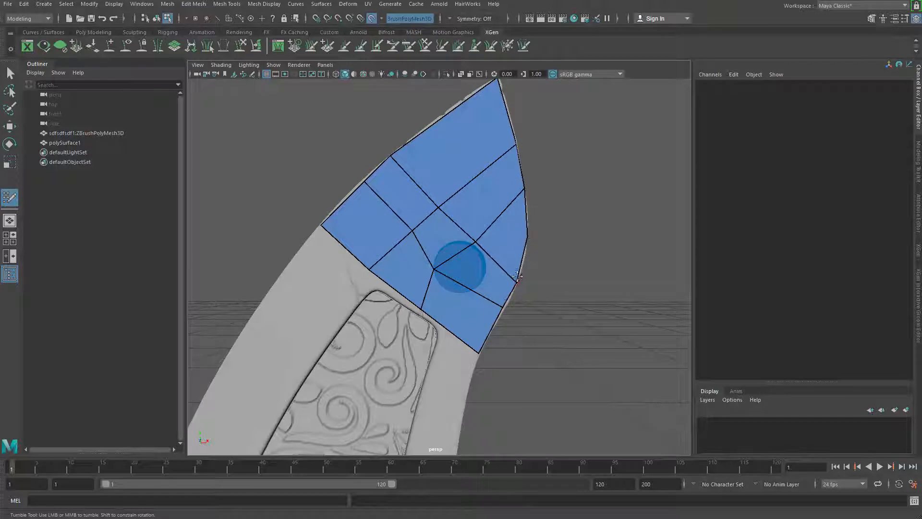
drag(502, 304, 500, 316)
drag(438, 207, 461, 182)
drag(389, 157, 433, 122)
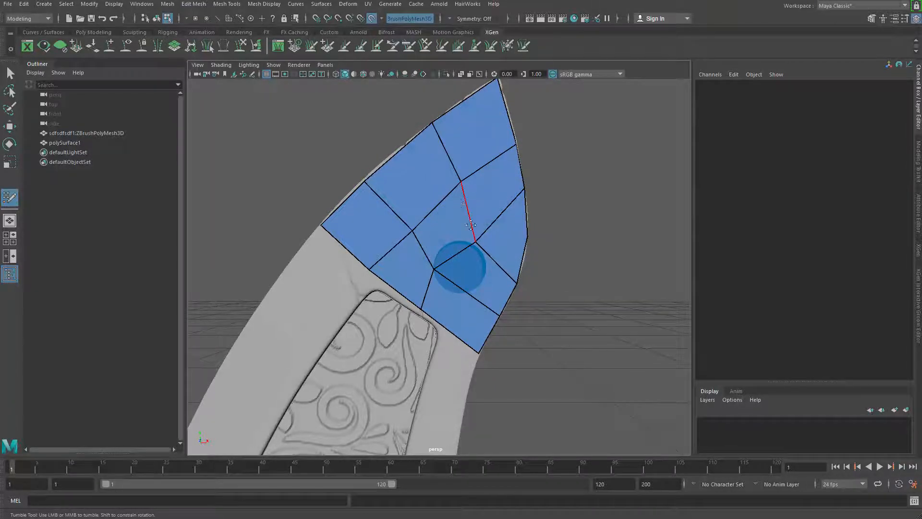
drag(478, 240, 488, 229)
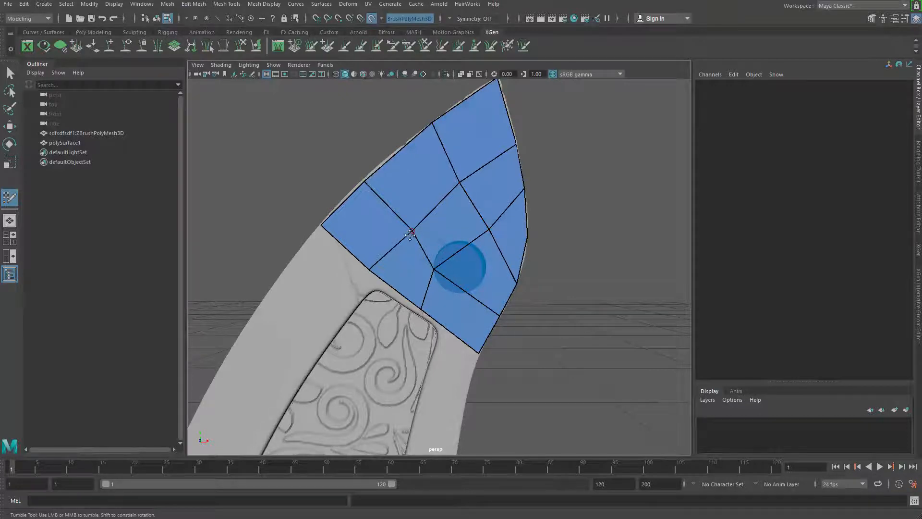
- Extend the tip patch down the blade with a row of three quads over the upper end of the ornamental panel
alt+middle_drag(478, 337, 500, 317)
alt+right_drag(500, 317, 399, 294)
alt+middle_drag(400, 294, 436, 202)
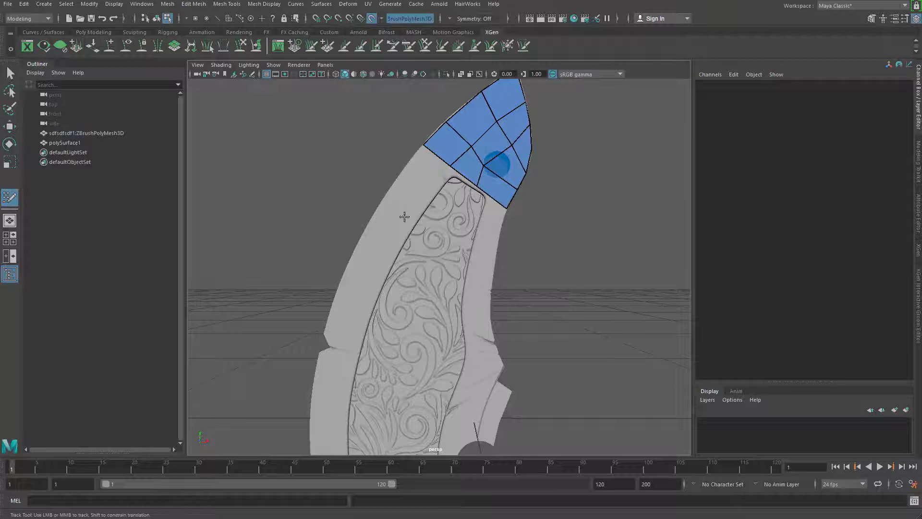
drag(441, 163, 378, 237)
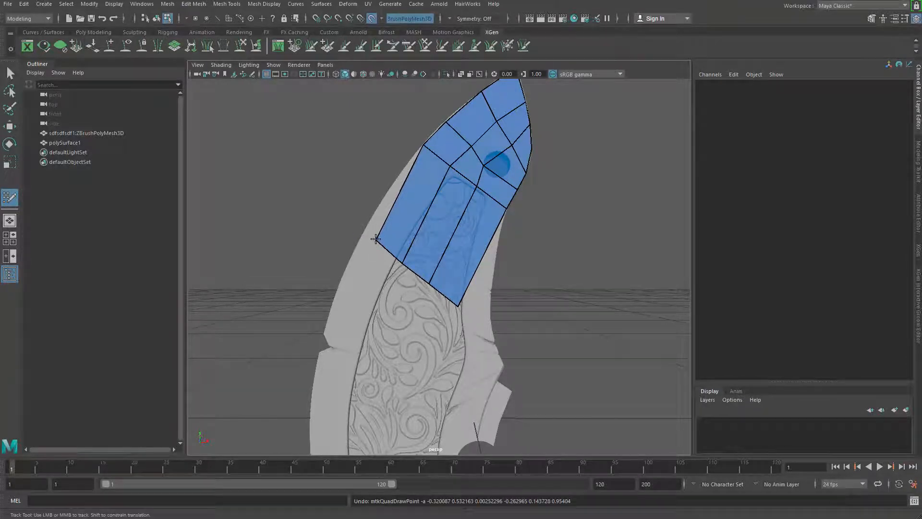
key(ctrl+z)
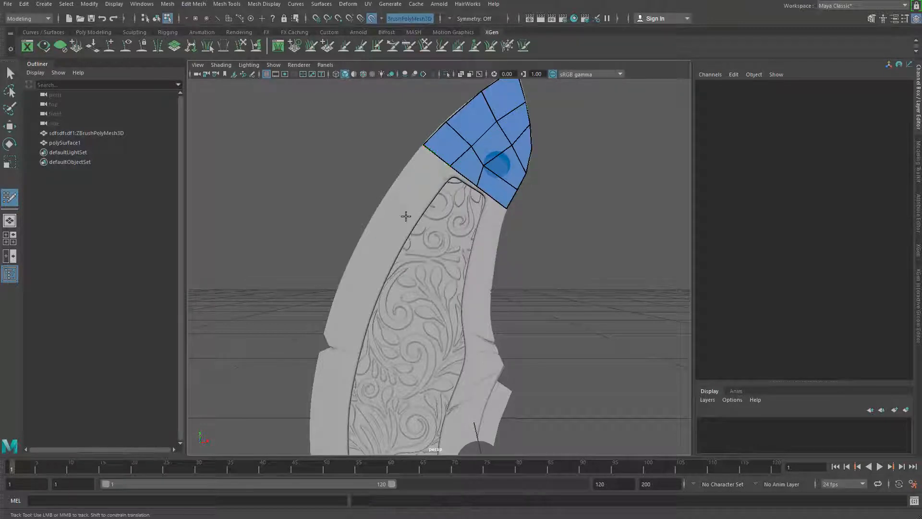
mouse_move(390, 254)
mouse_down()
mouse_move(402, 203)
mouse_move(413, 217)
mouse_up()
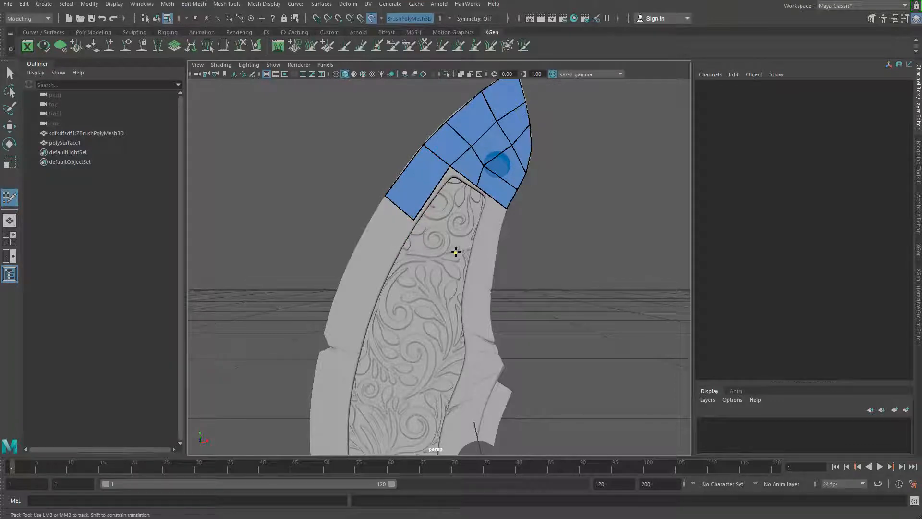
shift+click(450, 222)
click(495, 261)
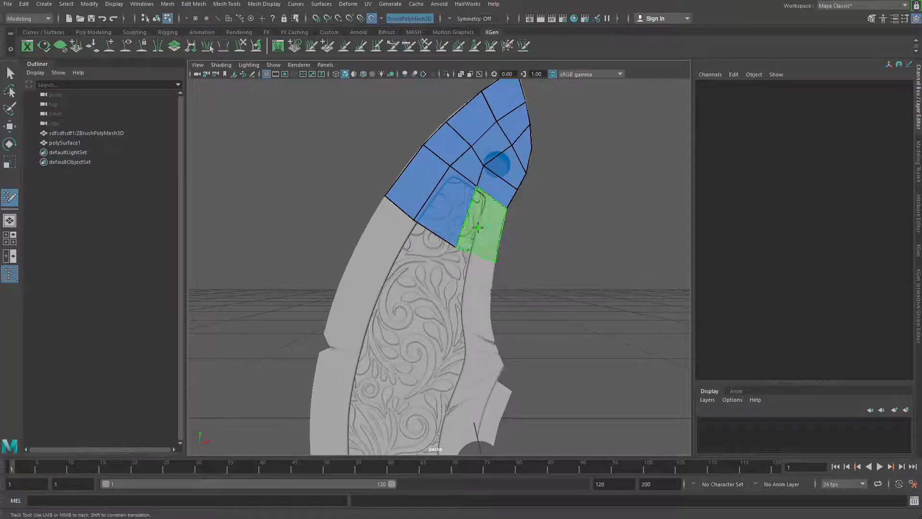
shift+click(478, 227)
- Remove the stray points and extend the lower border with another row of three quads across the ornamental panel
alt+drag(465, 242, 387, 219)
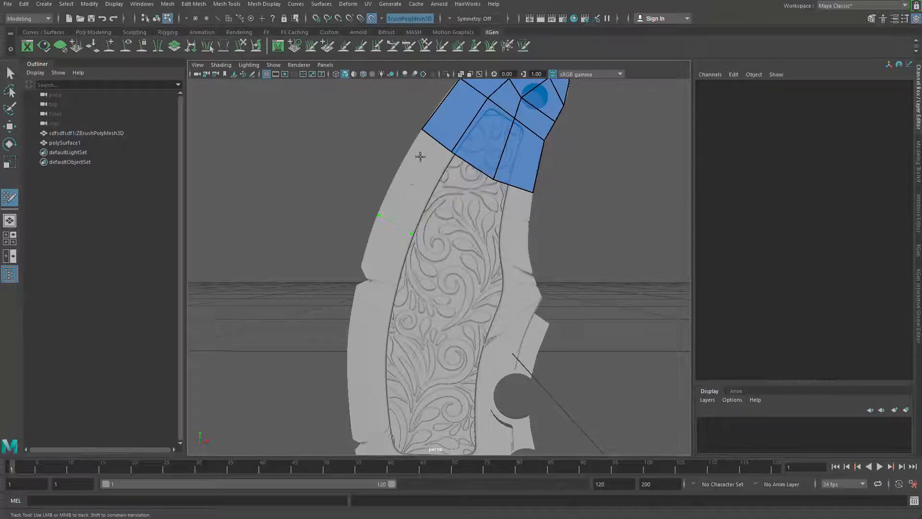
key(ctrl+z)
alt+right_drag(440, 165, 507, 277)
key(ctrl+z)
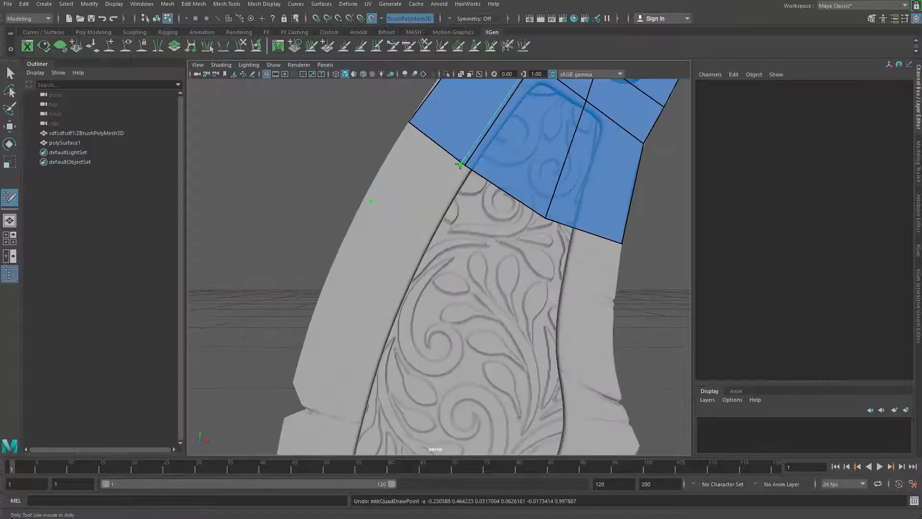
mouse_move(451, 160)
mouse_down()
mouse_move(424, 185)
mouse_move(376, 271)
mouse_move(394, 291)
mouse_up()
mouse_move(429, 230)
mouse_down()
mouse_move(568, 319)
mouse_move(490, 289)
mouse_move(499, 335)
mouse_up()
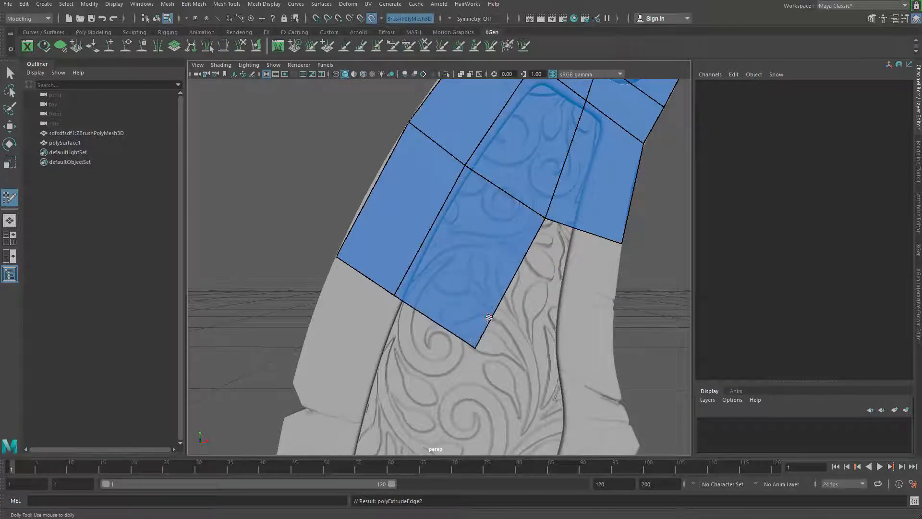
mouse_move(516, 297)
mouse_down()
mouse_move(597, 329)
mouse_move(605, 367)
mouse_move(614, 350)
mouse_up()
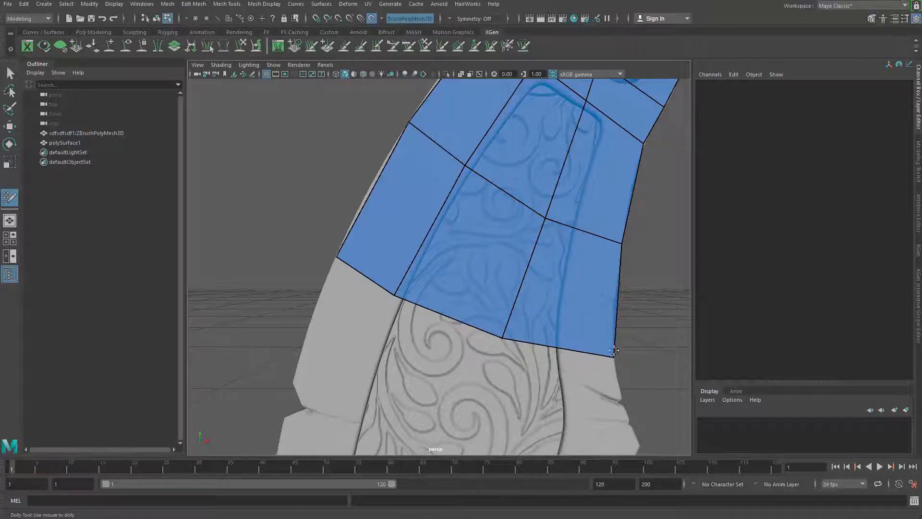
- Insert an edge loop through the lowest quad row and move nearby vertices to fit the blade edges and panel border
ctrl+click(615, 308)
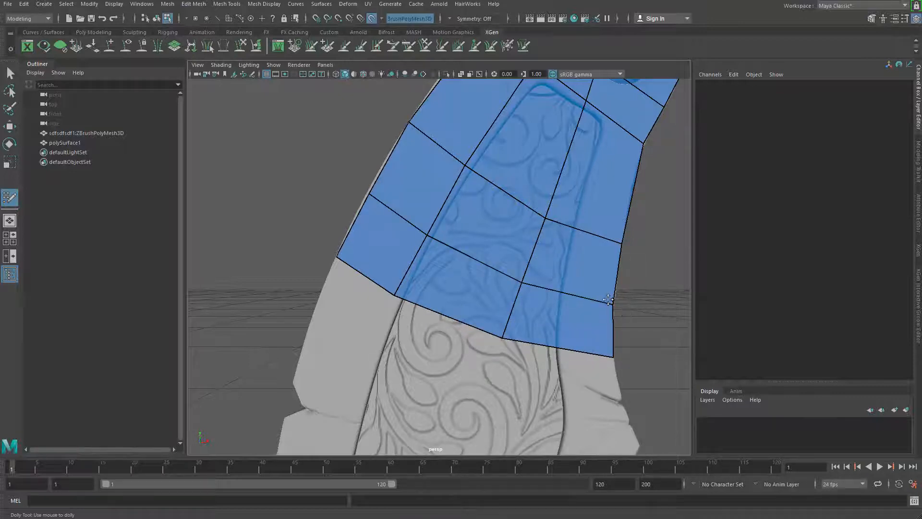
drag(612, 303, 613, 304)
drag(622, 243, 626, 222)
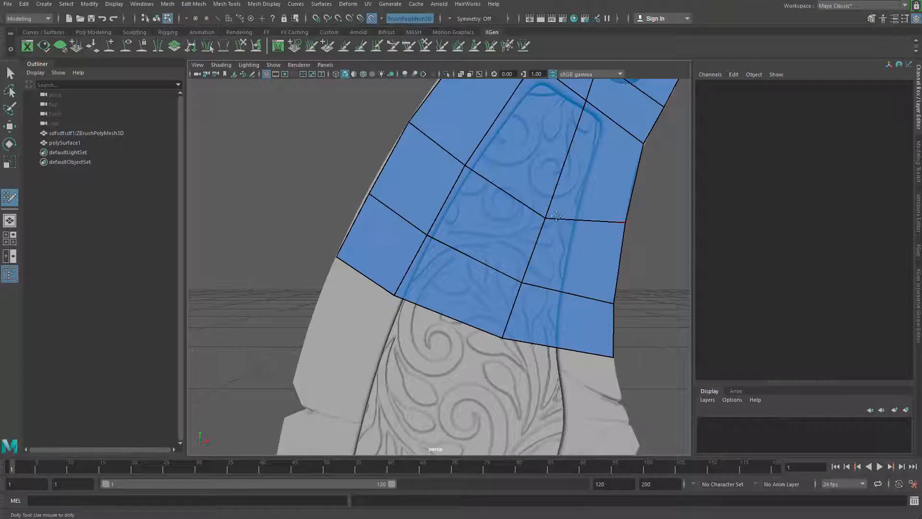
drag(546, 217, 549, 203)
mouse_move(527, 194)
alt+middle_down()
mouse_move(578, 237)
mouse_move(569, 242)
alt+middle_up()
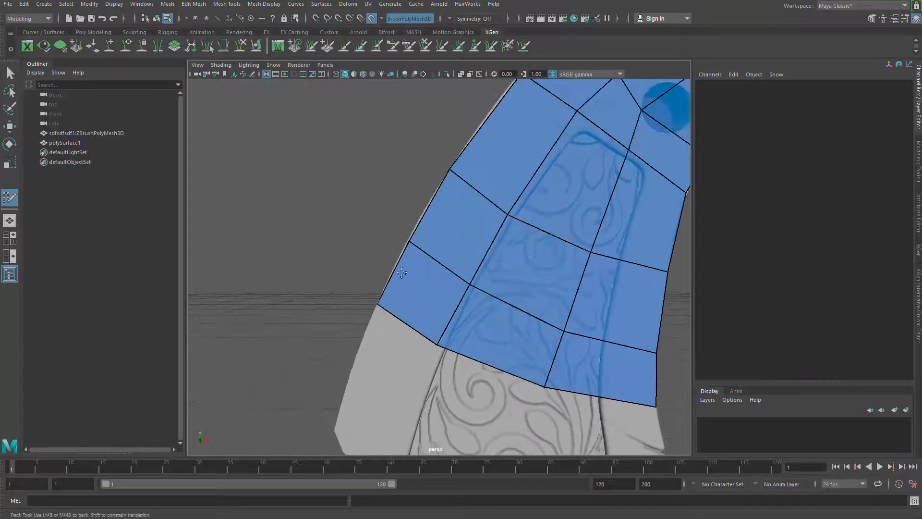
drag(386, 313, 380, 331)
drag(427, 365, 435, 365)
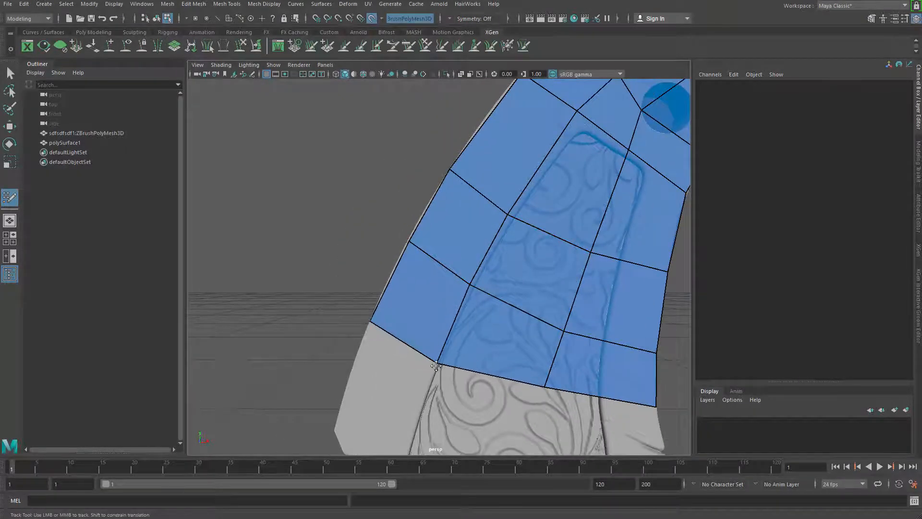
- Add three more quads below the lower border, reaching down to just above the notch on the outer curved edge
alt+middle_drag(480, 337, 474, 303)
alt+middle_drag(512, 187, 496, 283)
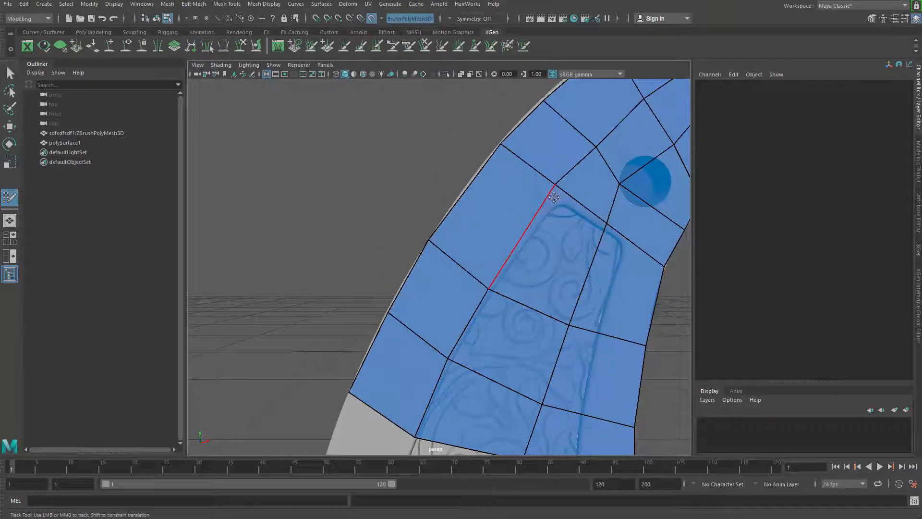
mouse_move(554, 191)
alt+right_down()
mouse_move(498, 300)
mouse_move(380, 259)
mouse_move(355, 269)
alt+right_up()
alt+drag(432, 329, 442, 343)
alt+right_drag(451, 332, 533, 332)
alt+drag(480, 320, 459, 293)
alt+middle_drag(459, 290, 441, 256)
alt+right_drag(440, 256, 487, 289)
alt+middle_drag(406, 192, 464, 231)
mouse_move(464, 230)
alt+mouse_down()
mouse_move(446, 219)
mouse_move(483, 227)
mouse_move(515, 286)
alt+mouse_up()
drag(460, 276, 430, 277)
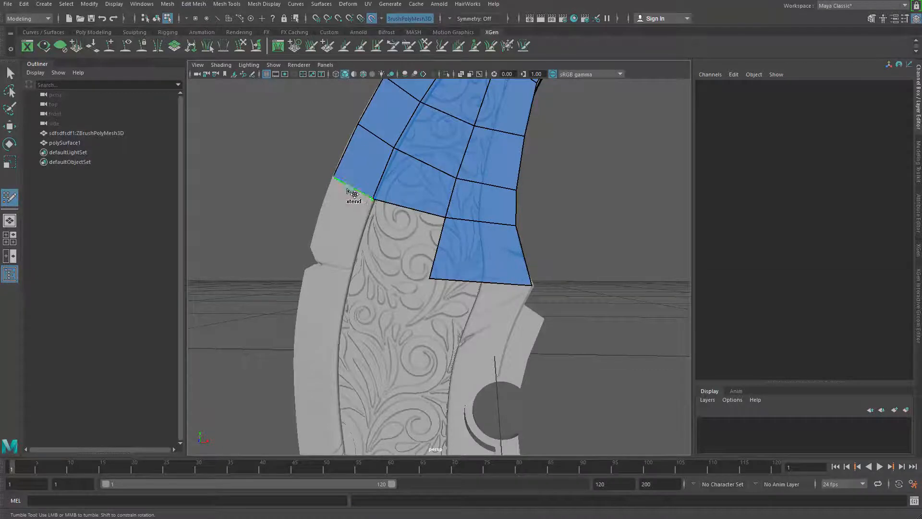
shift+drag(352, 189, 351, 260)
shift+click(397, 240)
- Move the lower border's outer vertices onto the upper corner of the curved edge's notch and the ornamental panel's border
alt+middle_drag(351, 259, 441, 272)
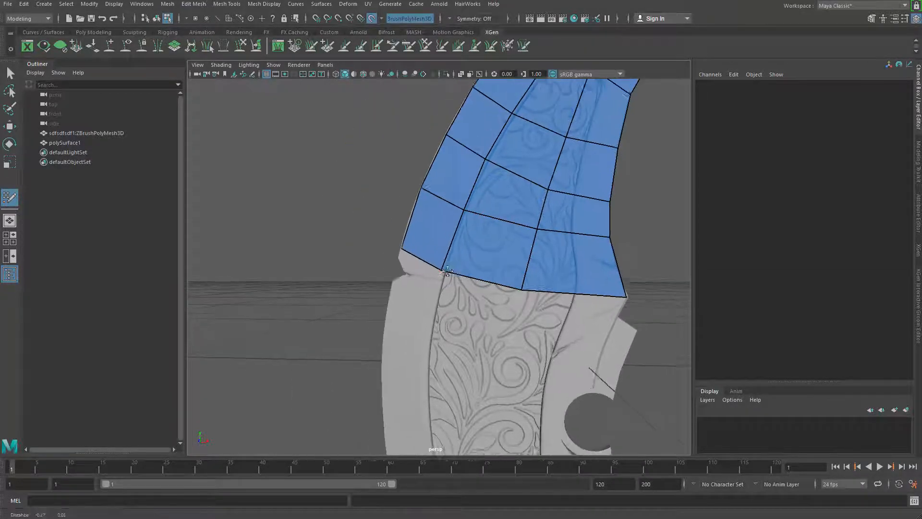
alt+right_drag(442, 272, 524, 299)
alt+middle_drag(523, 299, 592, 310)
mouse_move(473, 274)
alt+right_down()
mouse_move(531, 301)
mouse_move(483, 266)
alt+right_up()
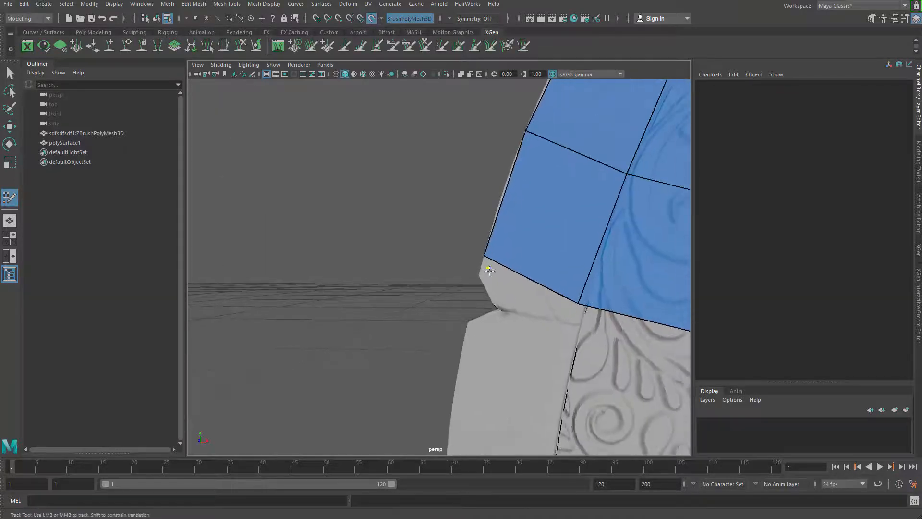
key(ctrl+z)
drag(502, 265, 497, 284)
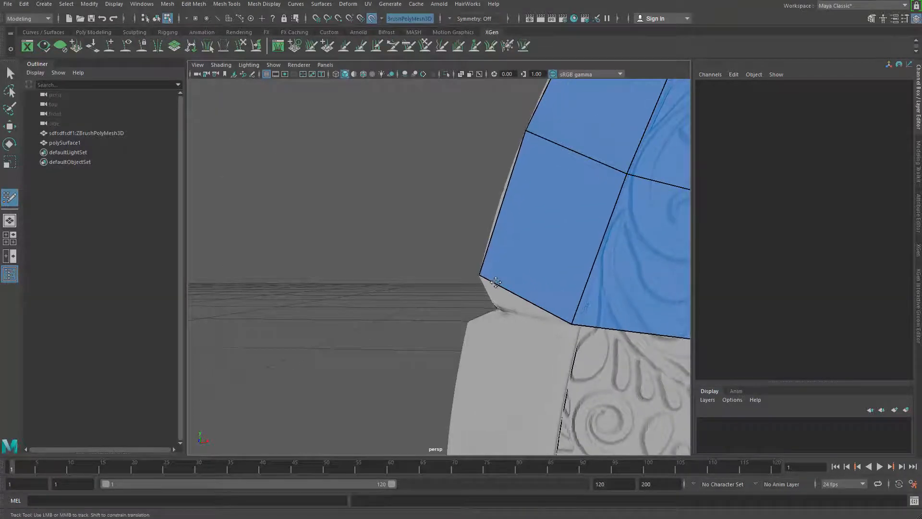
drag(571, 323, 582, 317)
- Fill the notch on the outer curved edge with two narrow quads reaching from its upper to its lower corner
alt+middle_drag(581, 317, 596, 257)
alt+right_drag(595, 257, 480, 276)
alt+drag(480, 276, 531, 293)
alt+right_drag(531, 294, 529, 248)
alt+drag(529, 248, 527, 221)
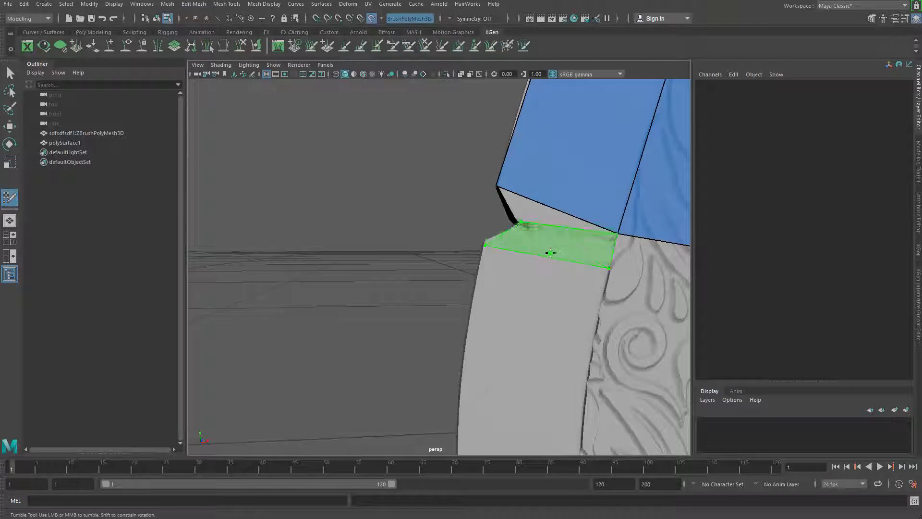
shift+click(535, 251)
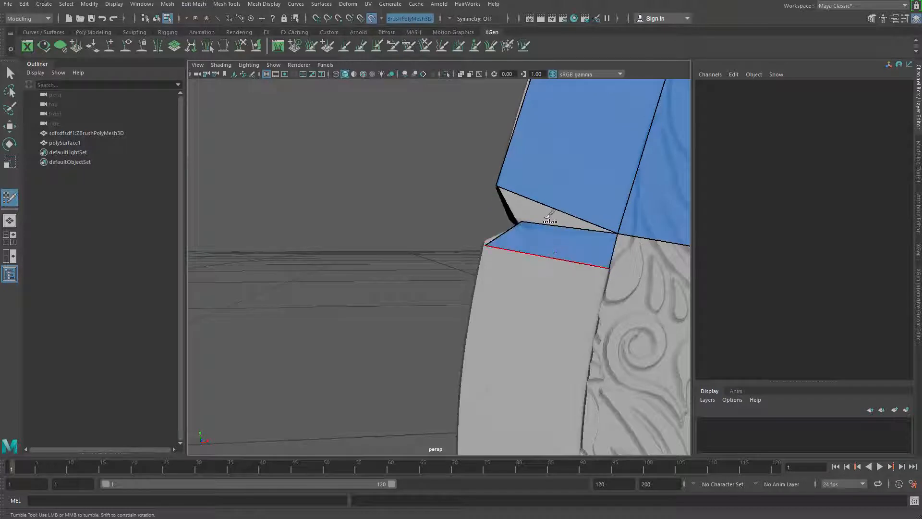
ctrl+shift+click(592, 250)
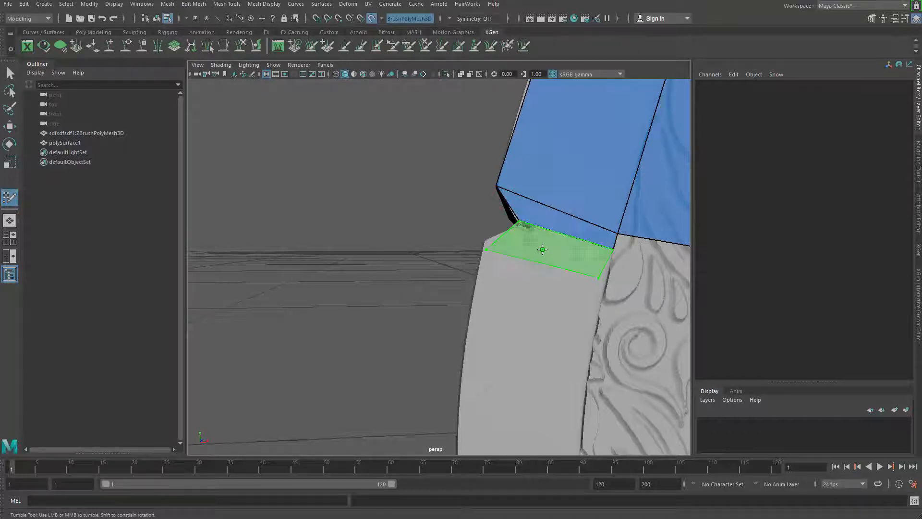
shift+click(541, 250)
drag(596, 279, 607, 281)
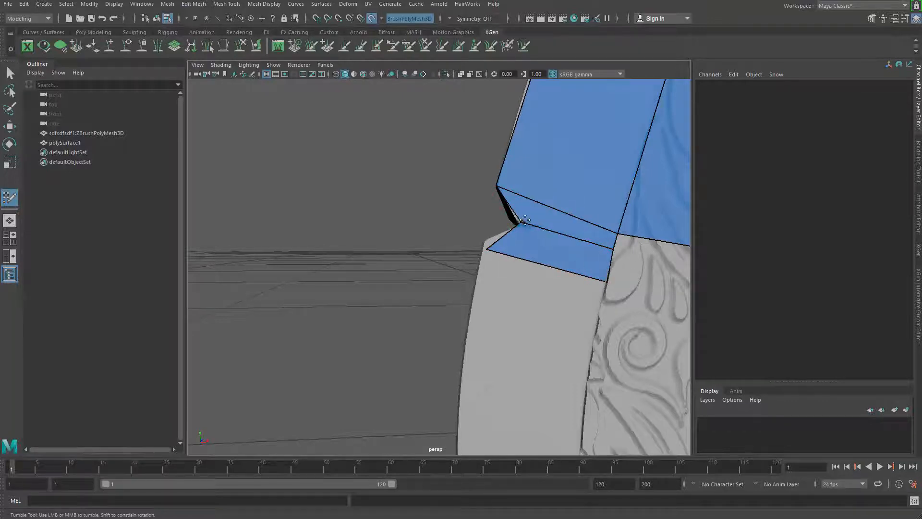
- Merge the notch quads' inner vertices into the panel border vertex so the quads taper to one point
alt+right_drag(486, 242, 461, 236)
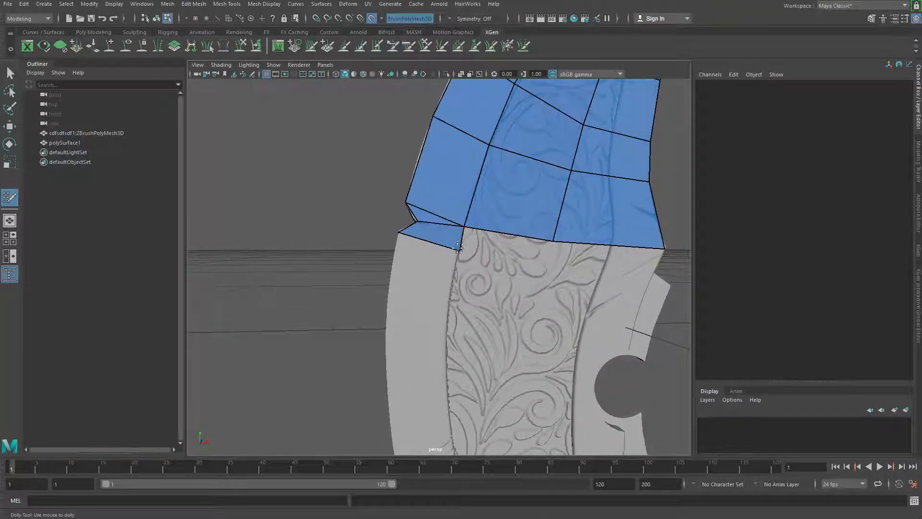
drag(457, 247, 463, 227)
key(ctrl+z)
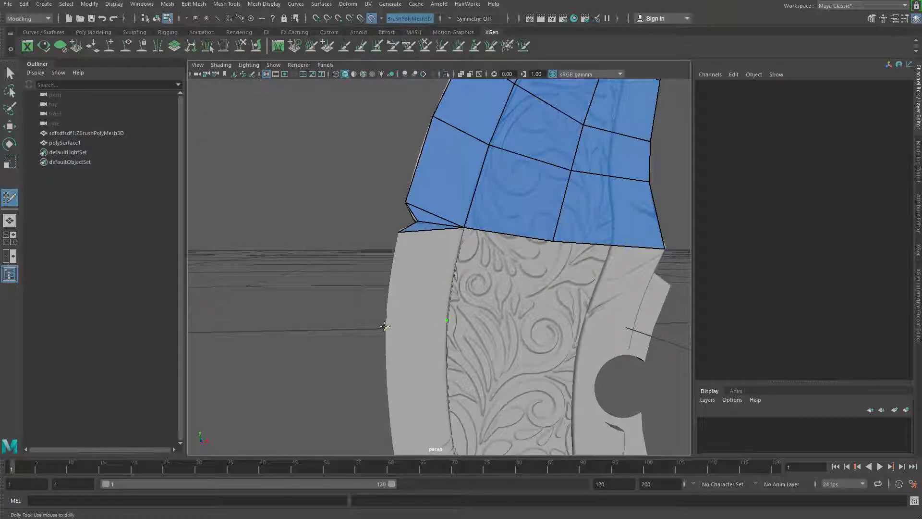
- Add a row of three quads below the lower border, from the outer curved edge across the ornamental panel
click(384, 326)
shift+click(428, 270)
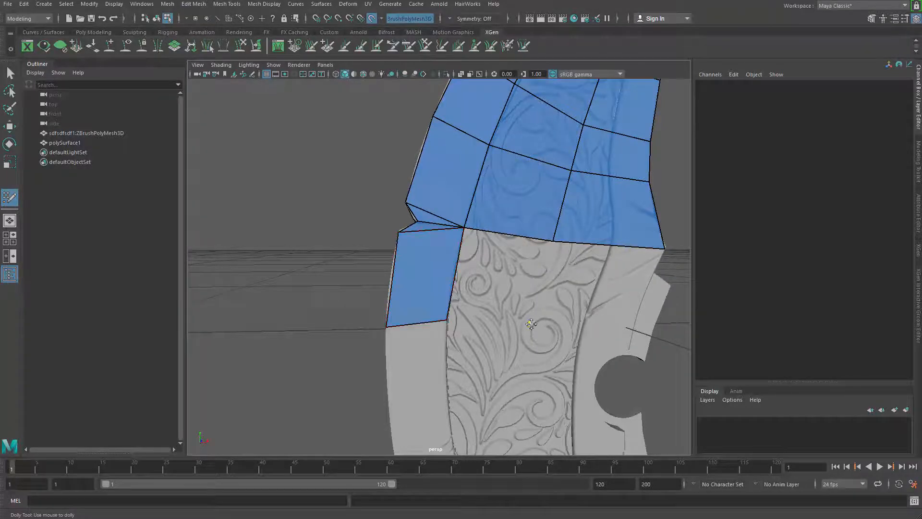
shift+click(499, 278)
click(629, 337)
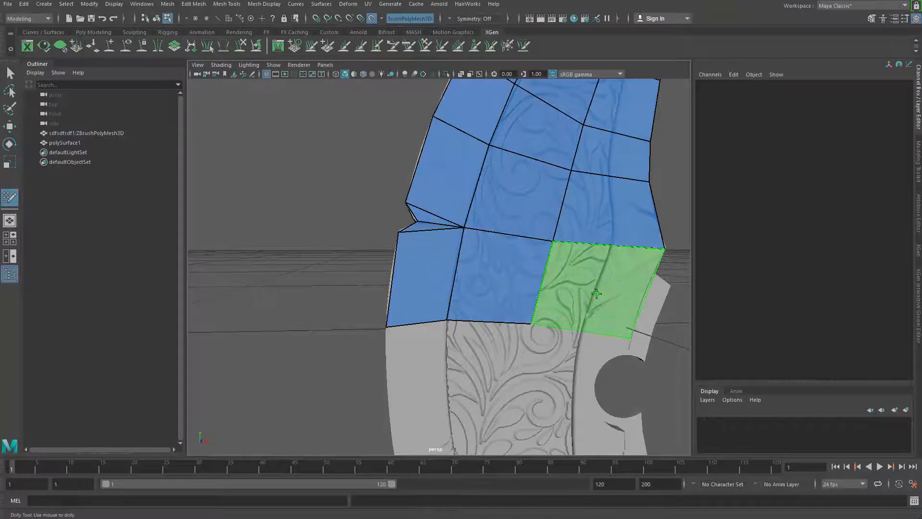
shift+click(594, 298)
- Add a quad below the lower border, reaching to the rim of the first round cutout
alt+drag(646, 293, 616, 291)
alt+middle_drag(616, 291, 539, 250)
alt+drag(539, 250, 546, 289)
alt+right_drag(545, 289, 463, 269)
alt+middle_drag(464, 269, 480, 251)
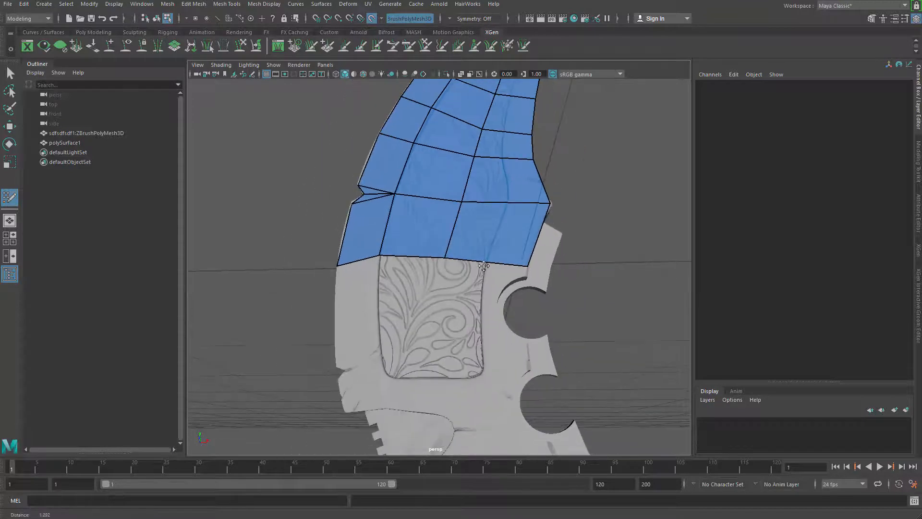
alt+drag(480, 251, 492, 250)
alt+right_drag(491, 249, 537, 280)
alt+middle_drag(537, 280, 498, 252)
alt+right_drag(497, 253, 519, 249)
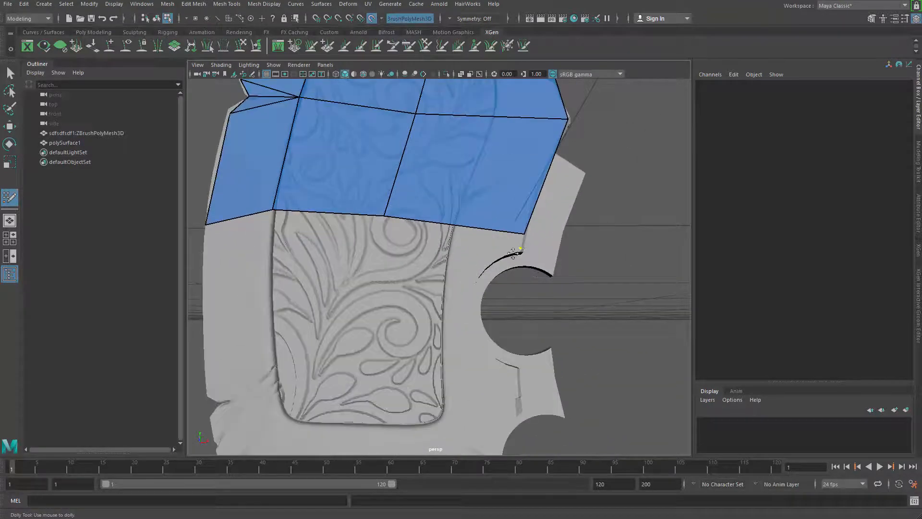
shift+click(468, 248)
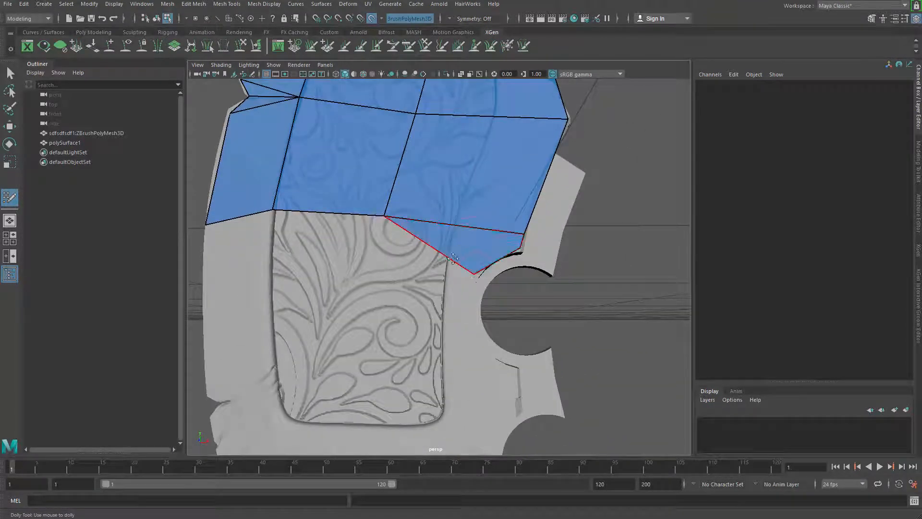
- Delete the quad beside the edge bulge, move the two outer vertices below it onto the panel border, and refill the panel side
alt+right_drag(481, 220, 480, 239)
alt+middle_drag(479, 238, 478, 285)
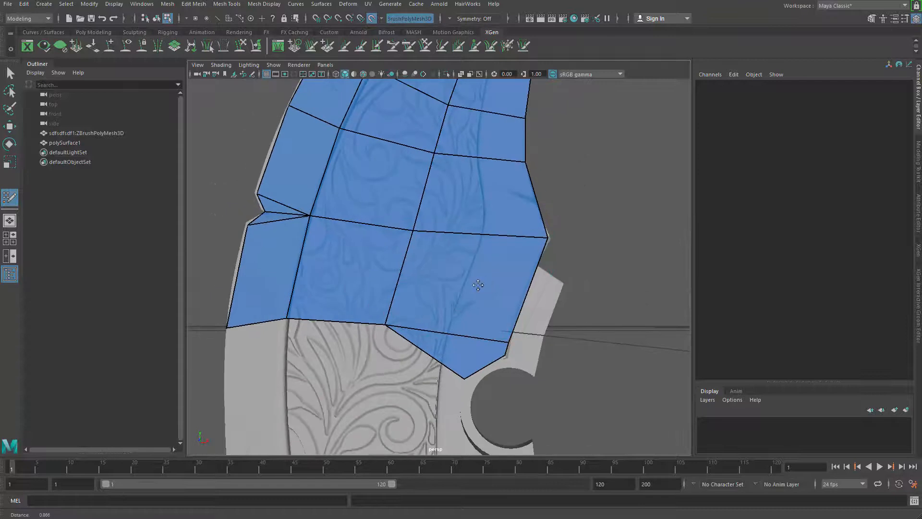
ctrl+shift+click(526, 211)
drag(545, 234, 489, 234)
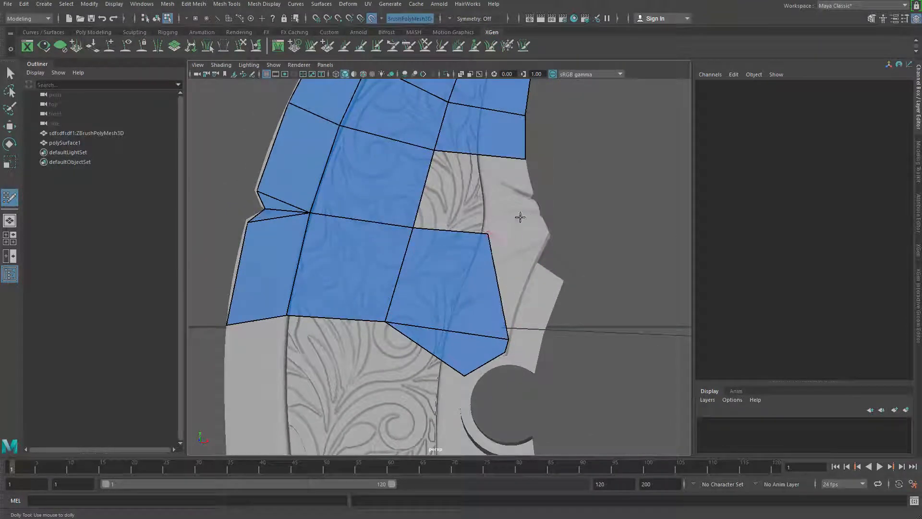
shift+click(470, 191)
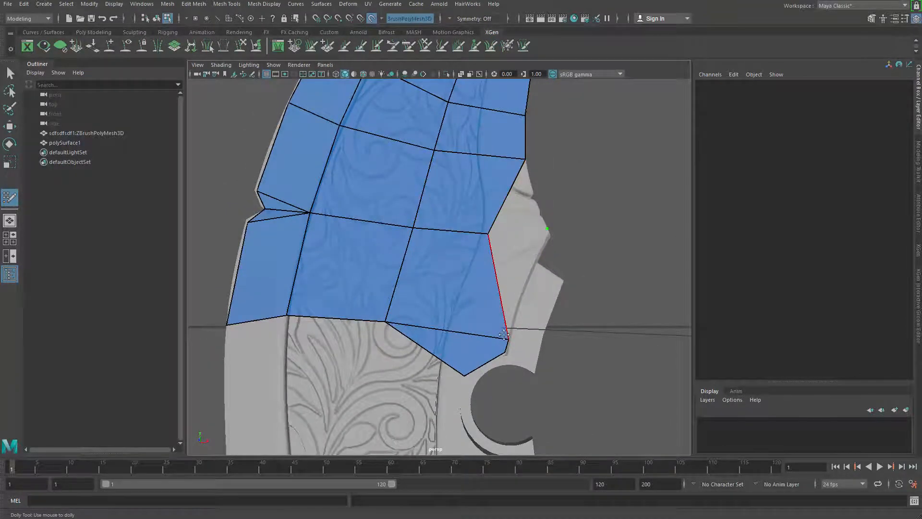
drag(504, 344, 455, 322)
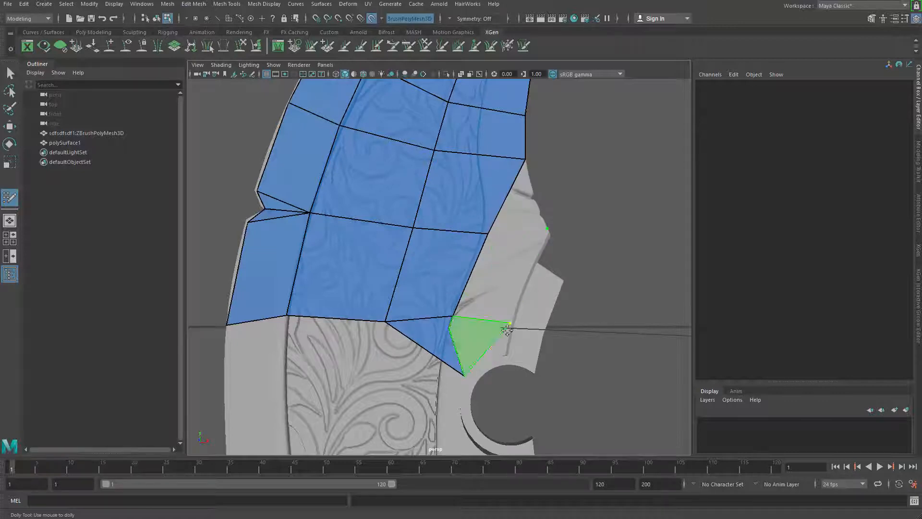
- Add two quads between the panel border and the bulging blade edge, and delete the leftover quad beside the first round cutout
shift+click(529, 262)
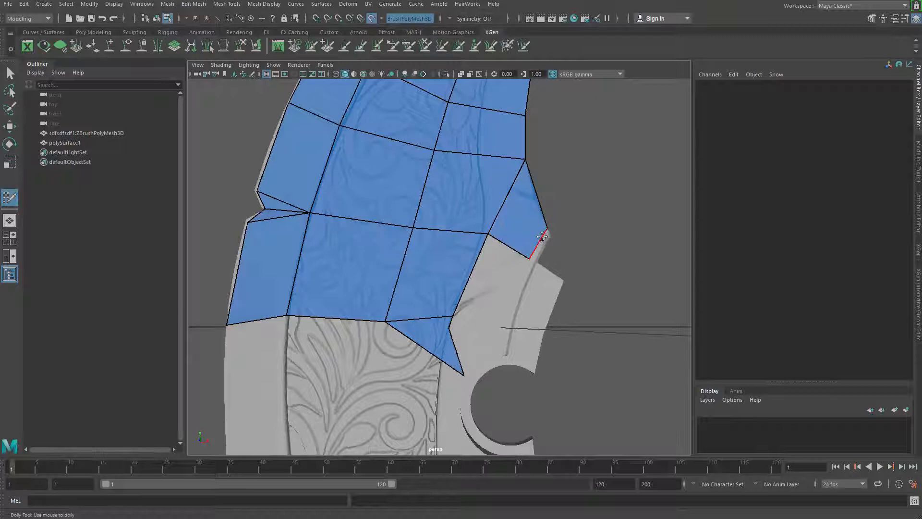
shift+click(506, 329)
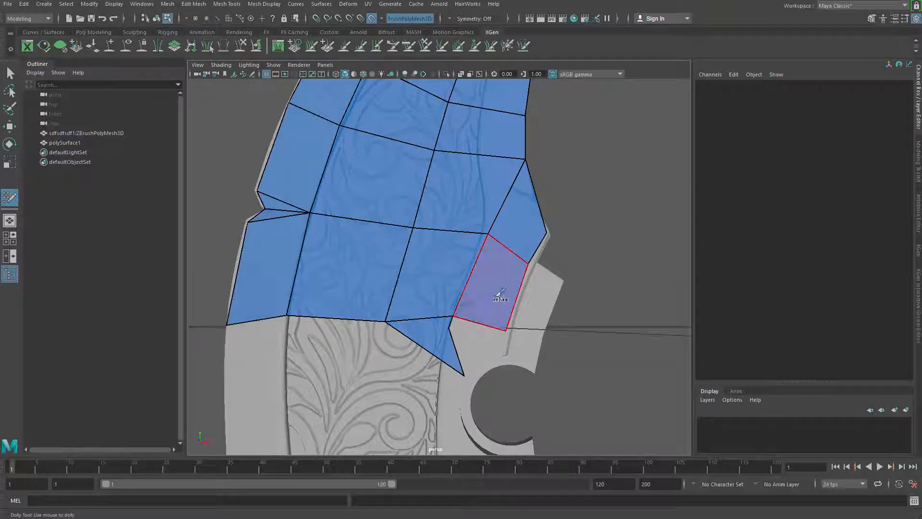
ctrl+shift+click(445, 343)
drag(452, 317, 455, 329)
- Move the outermost vertex of the new quads onto the tip of the bulging blade edge
alt+middle_drag(487, 339, 454, 257)
alt+right_drag(453, 257, 488, 258)
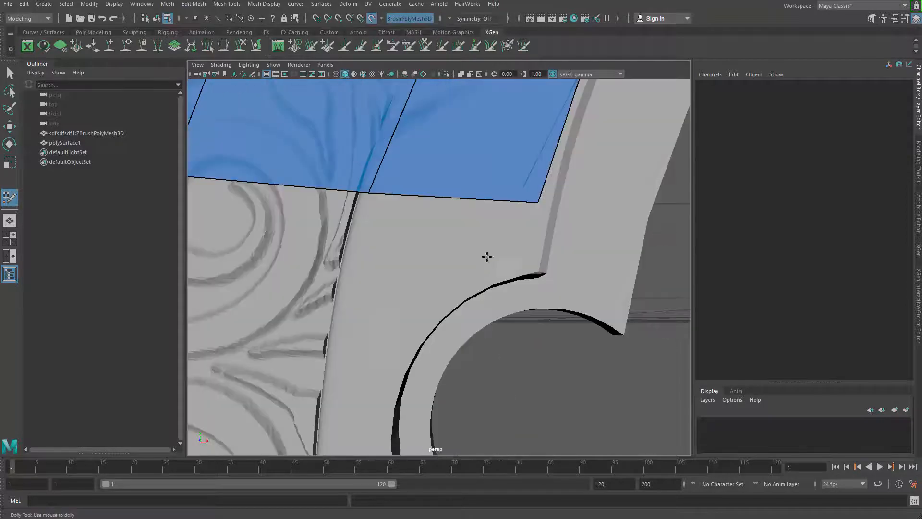
mouse_move(488, 258)
alt+mouse_down()
mouse_move(485, 238)
mouse_move(521, 226)
alt+mouse_up()
alt+right_drag(520, 227, 470, 173)
alt+middle_drag(471, 172, 481, 260)
alt+right_drag(482, 260, 504, 261)
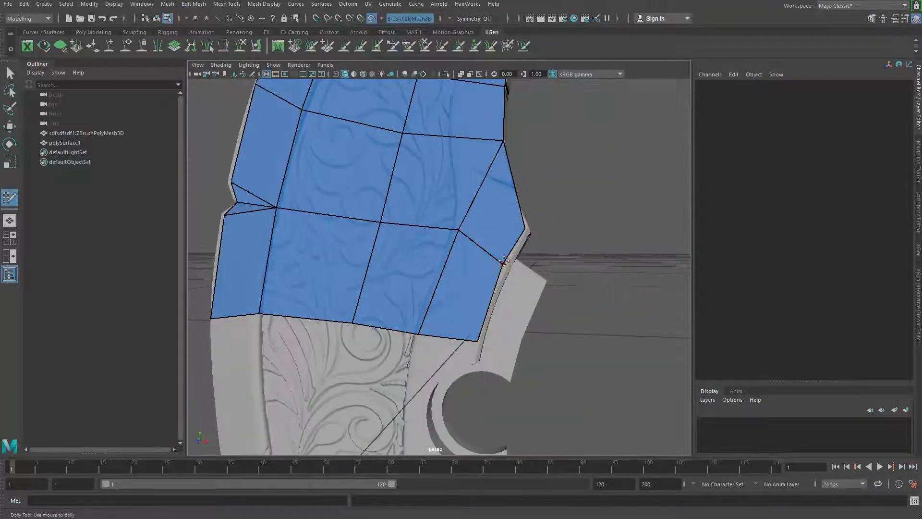
drag(529, 227, 532, 232)
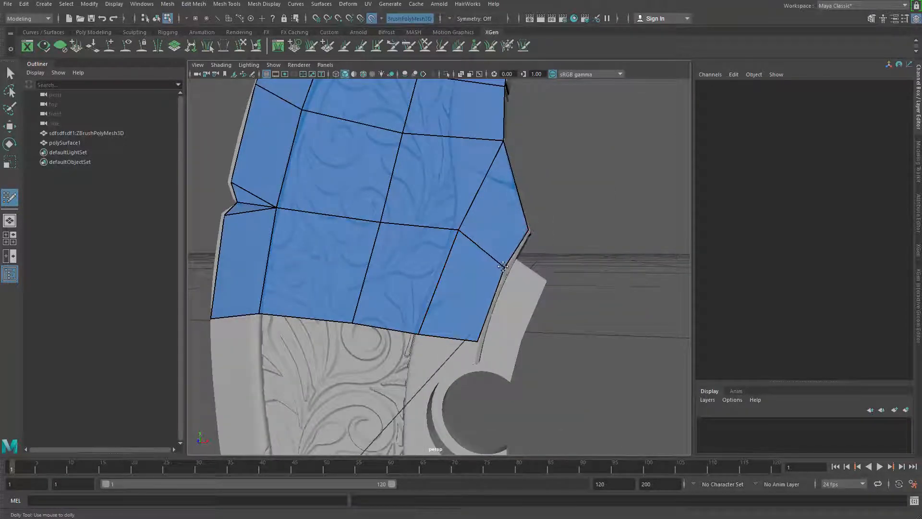
- Add two quads between the ornamental panel's border and the upper rim of the first round cutout
alt+right_drag(503, 268, 451, 269)
alt+drag(452, 269, 454, 284)
alt+middle_drag(454, 283, 444, 247)
alt+right_drag(444, 248, 465, 293)
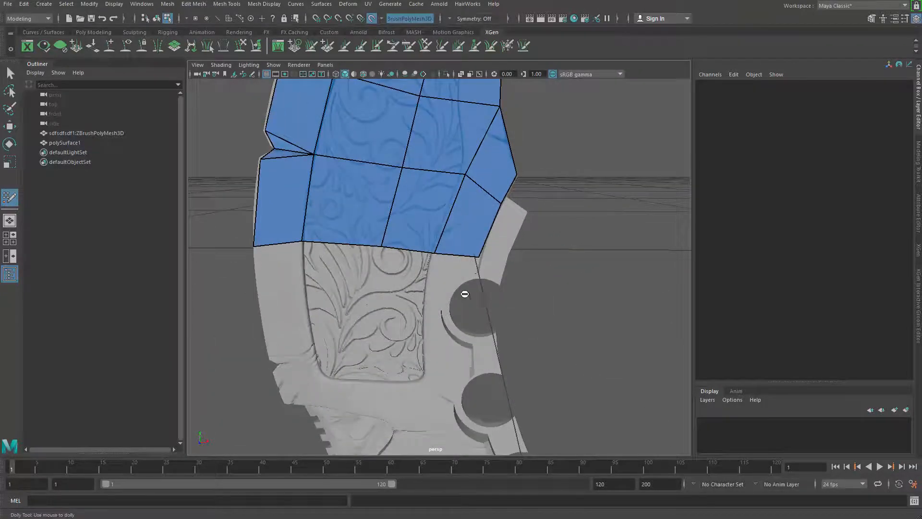
alt+drag(464, 293, 454, 269)
alt+right_drag(454, 269, 474, 299)
alt+right_drag(490, 251, 488, 271)
alt+drag(488, 272, 471, 266)
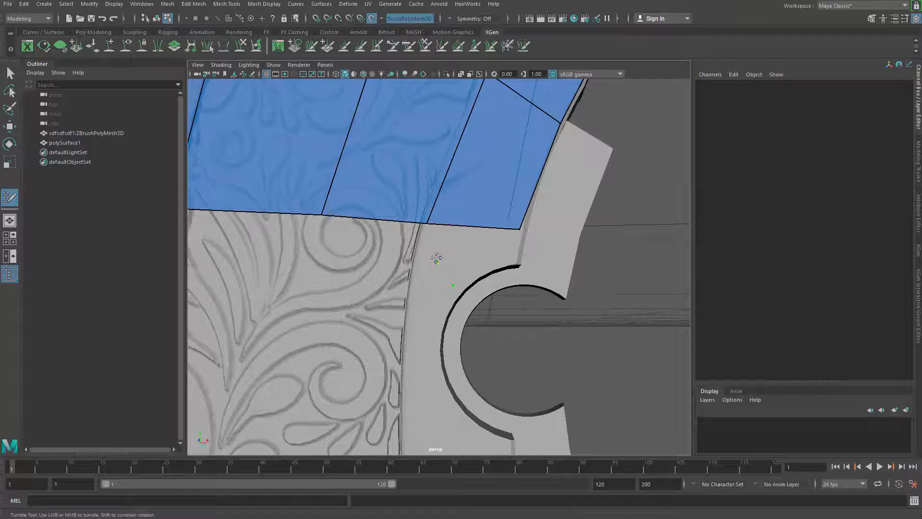
shift+click(477, 254)
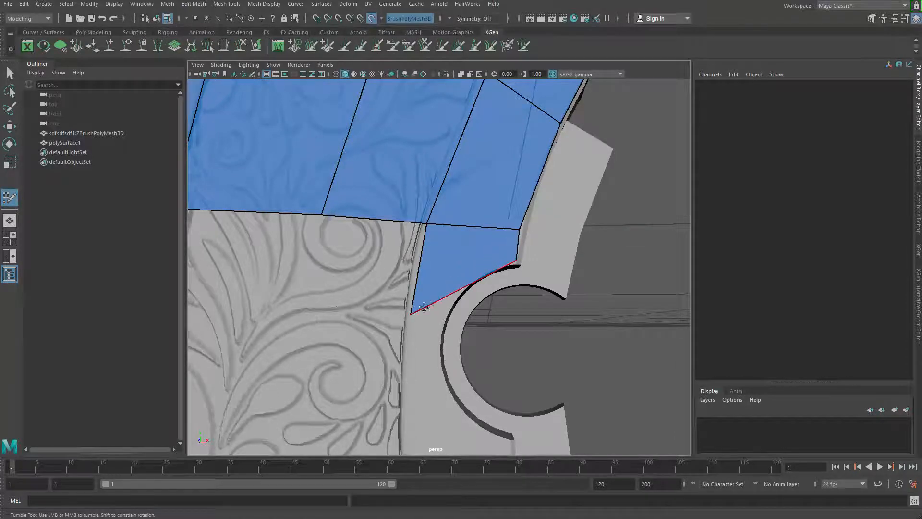
drag(424, 308, 470, 277)
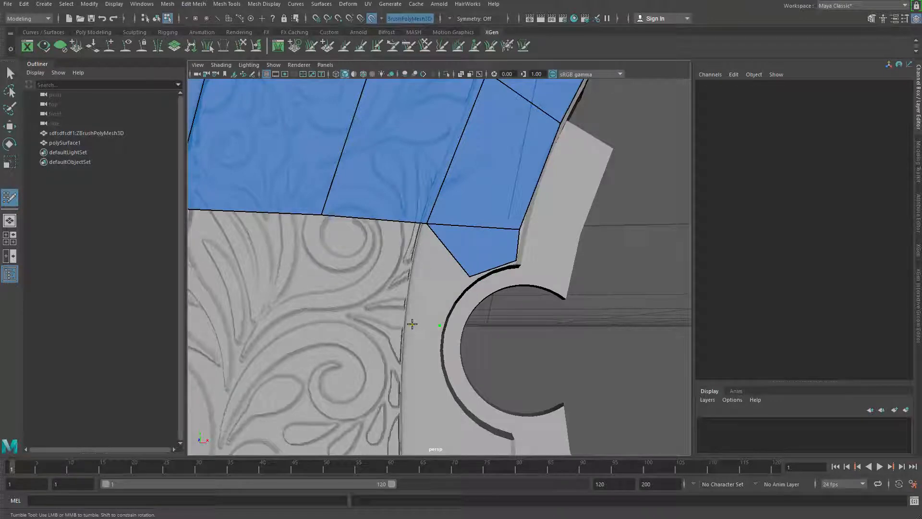
shift+click(430, 284)
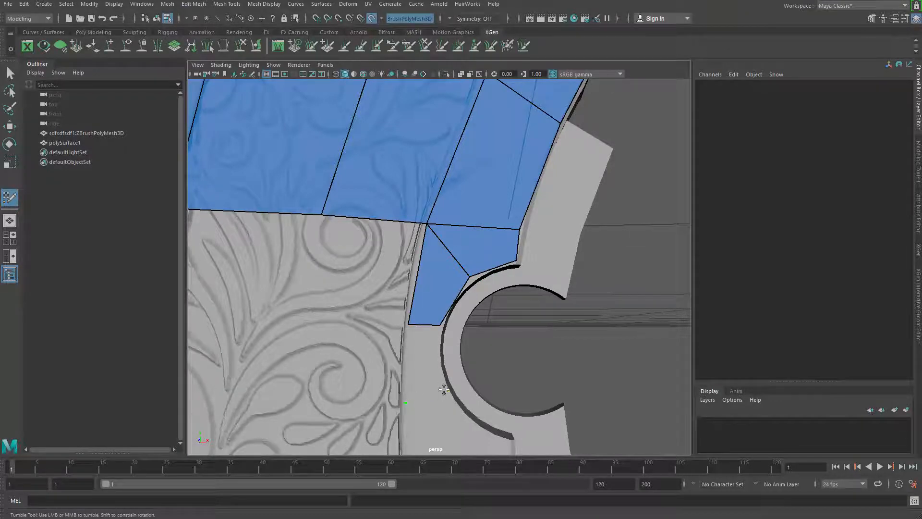
- Extend the quad strip around the first round cutout and along the ledge to the second cutout
alt+middle_drag(443, 389, 455, 252)
drag(429, 166, 464, 219)
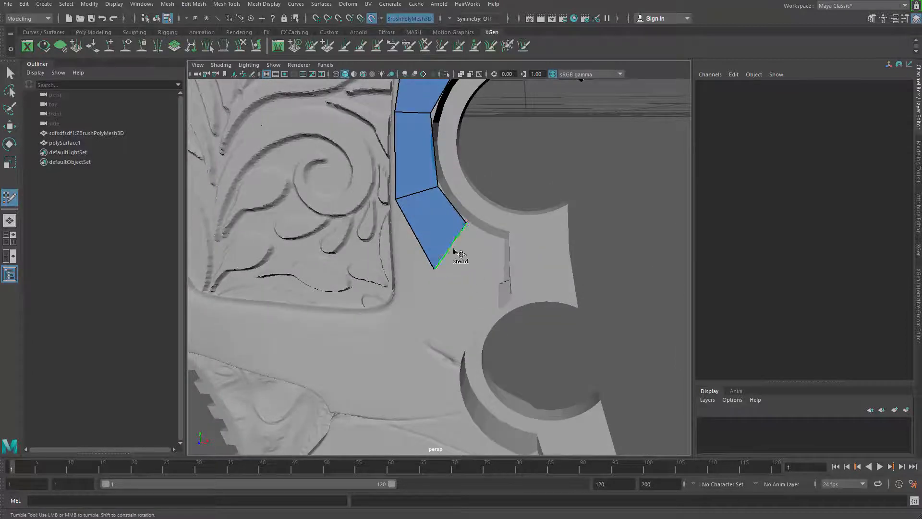
mouse_move(456, 253)
mouse_down()
mouse_move(476, 288)
mouse_move(505, 294)
mouse_move(506, 269)
mouse_move(476, 315)
mouse_move(478, 305)
mouse_move(510, 298)
mouse_move(452, 303)
mouse_up()
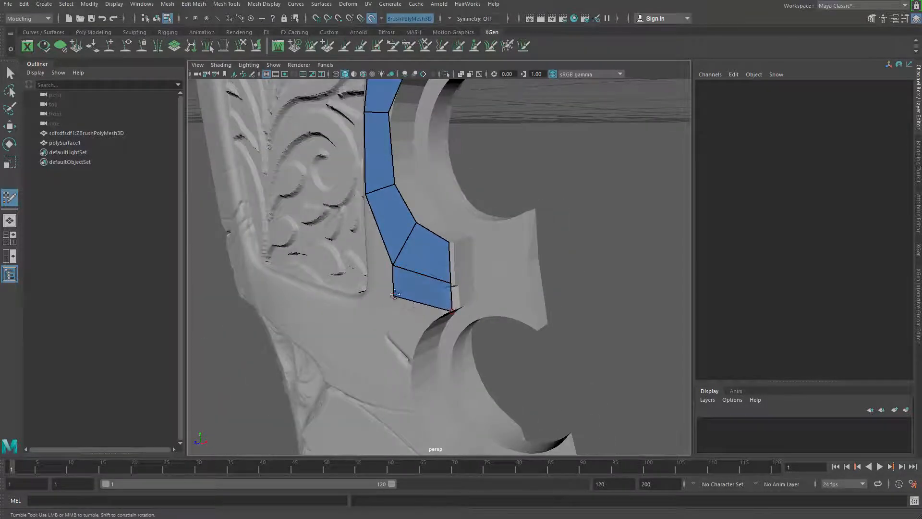
- Move the strip's end vertices to fit the ledge between the cutouts and the second cutout's upper rim
drag(394, 294, 406, 335)
drag(452, 263, 450, 264)
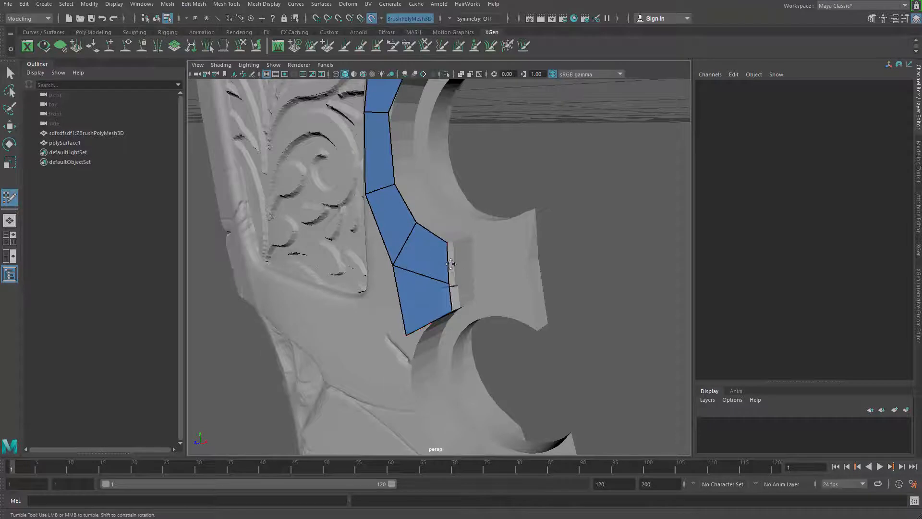
alt+drag(450, 308, 473, 231)
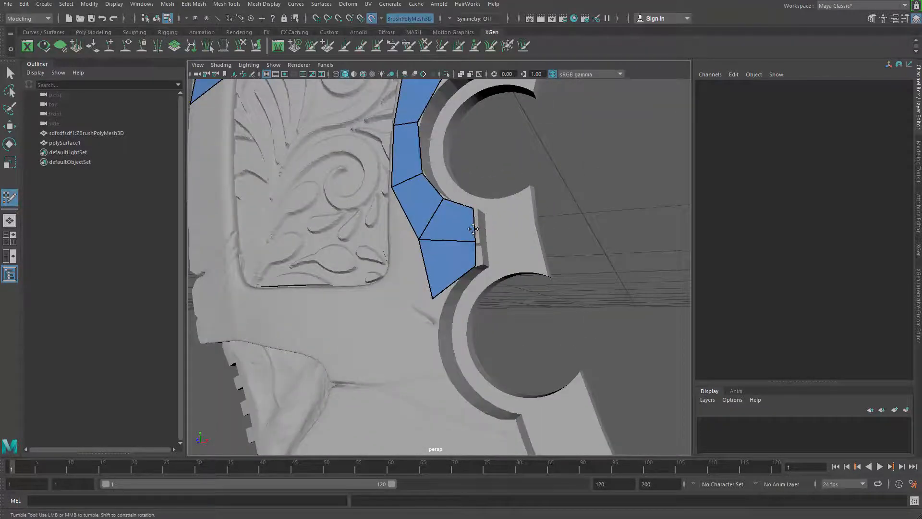
drag(434, 296, 447, 288)
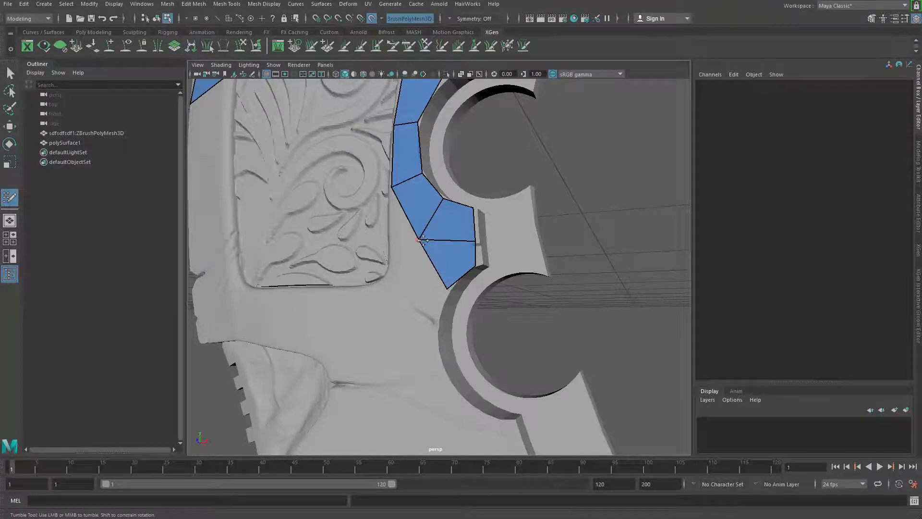
- Extend the quad strip around the second round cutout's rim to its lower corner, fitting the vertices to the curve
mouse_move(422, 240)
alt+mouse_down()
mouse_move(457, 282)
mouse_move(405, 338)
mouse_move(458, 342)
alt+mouse_up()
drag(402, 343, 434, 402)
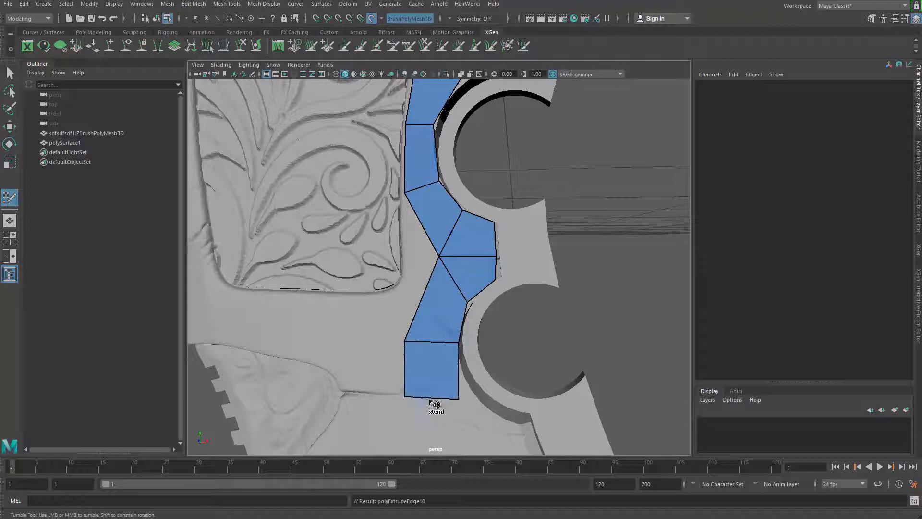
alt+middle_drag(429, 362, 422, 283)
drag(455, 322, 451, 297)
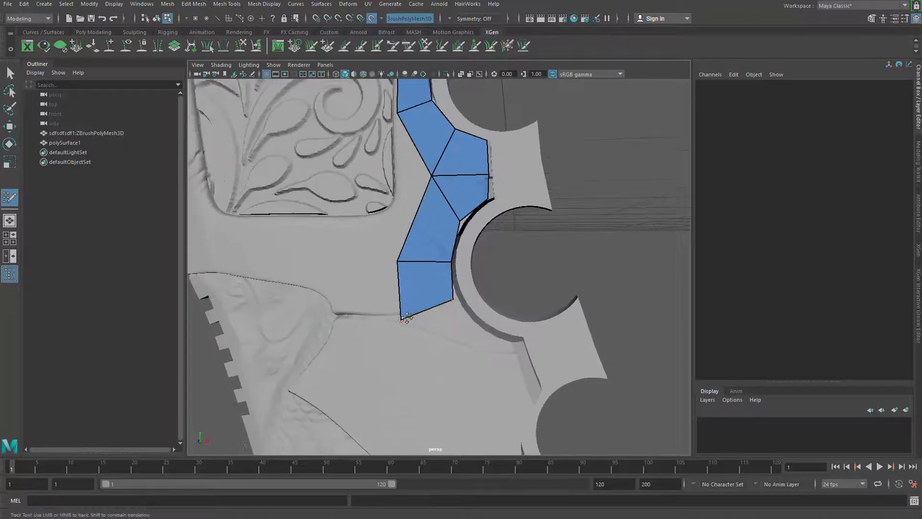
mouse_move(402, 318)
mouse_down()
mouse_move(475, 371)
mouse_move(482, 334)
mouse_move(511, 363)
mouse_move(519, 342)
mouse_up()
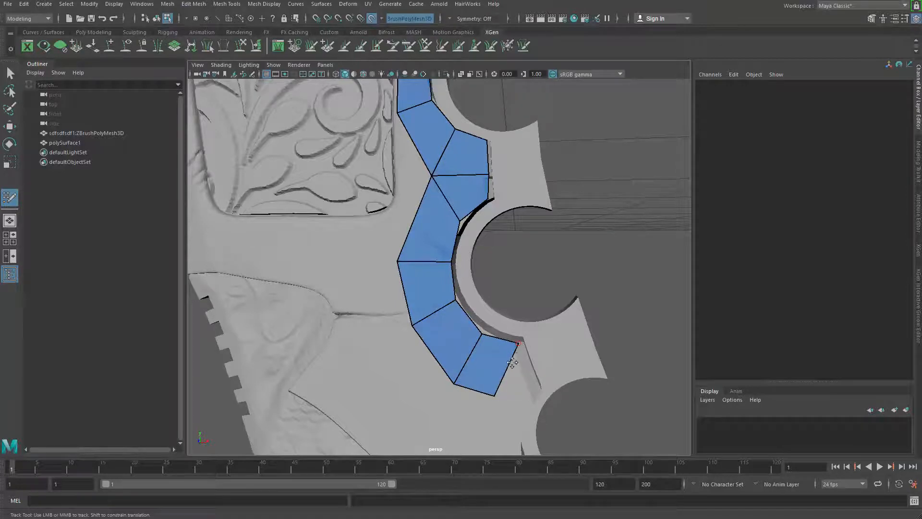
- Reposition the strip's last vertices along the second cutout's lower rim and ledge, narrowing the end quads
drag(493, 393, 540, 386)
drag(479, 347, 481, 344)
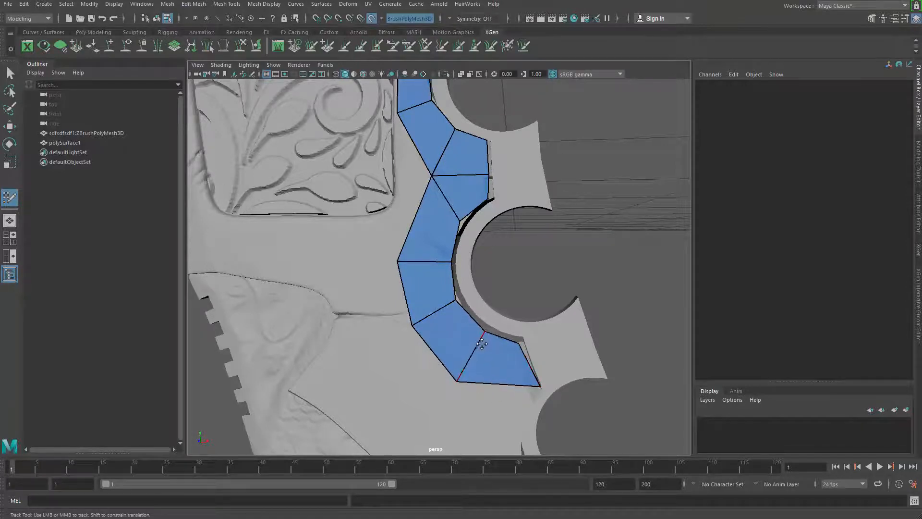
drag(517, 381, 506, 368)
drag(447, 360, 472, 363)
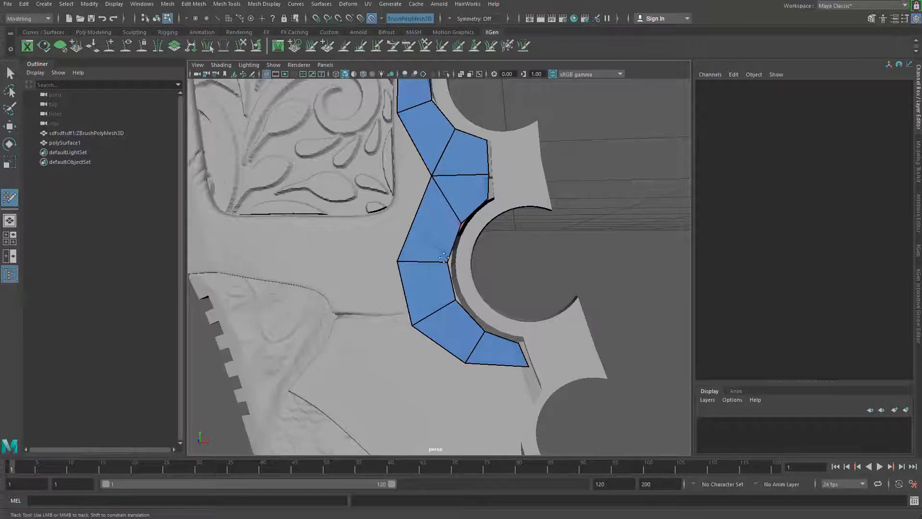
- Extend the quad strip down the ledge between the second and third cutouts and onto the third cutout's rim
alt+right_drag(444, 260, 426, 276)
alt+drag(426, 276, 445, 277)
alt+middle_drag(444, 277, 403, 238)
alt+right_drag(404, 237, 459, 317)
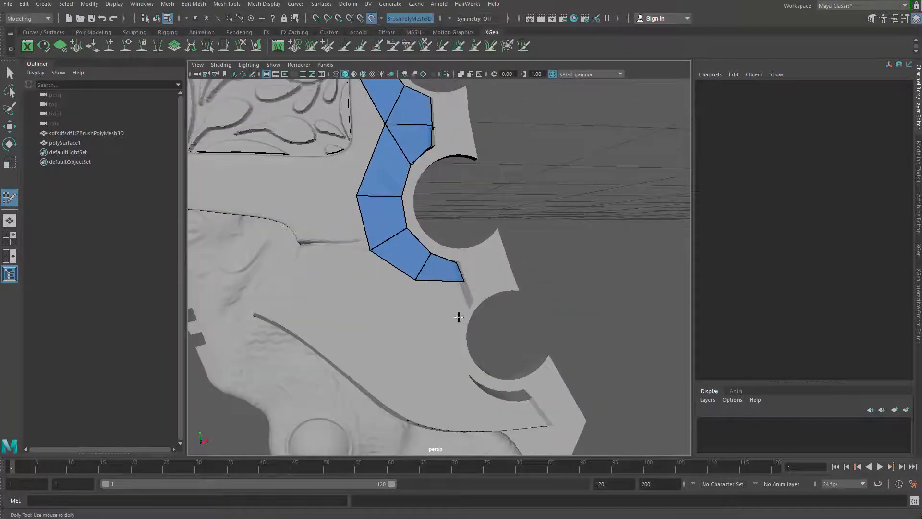
alt+middle_drag(460, 317, 441, 302)
alt+right_drag(440, 302, 465, 283)
alt+drag(465, 283, 424, 295)
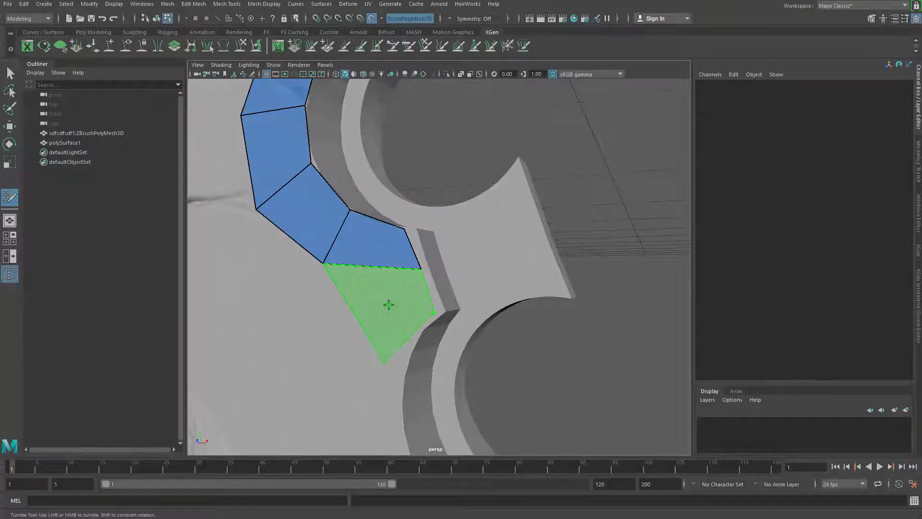
shift+click(312, 274)
alt+middle_drag(381, 261, 443, 237)
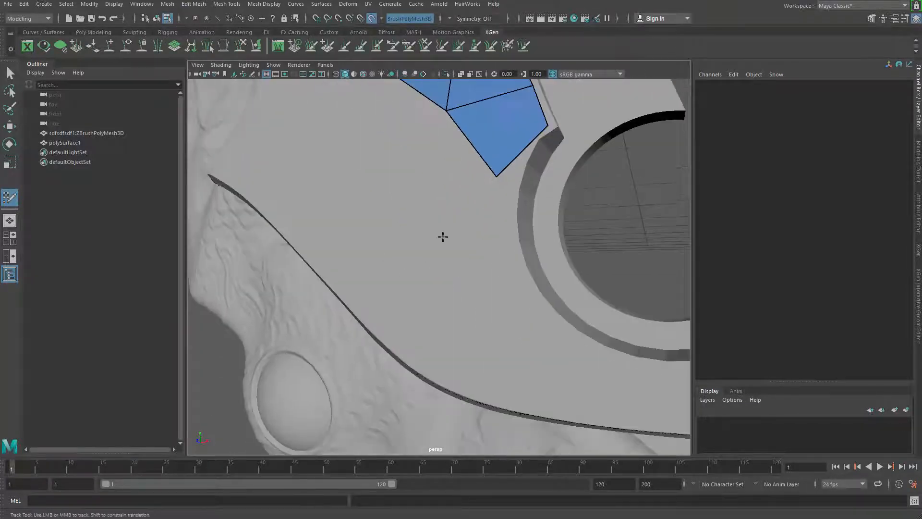
click(496, 227)
shift+click(493, 182)
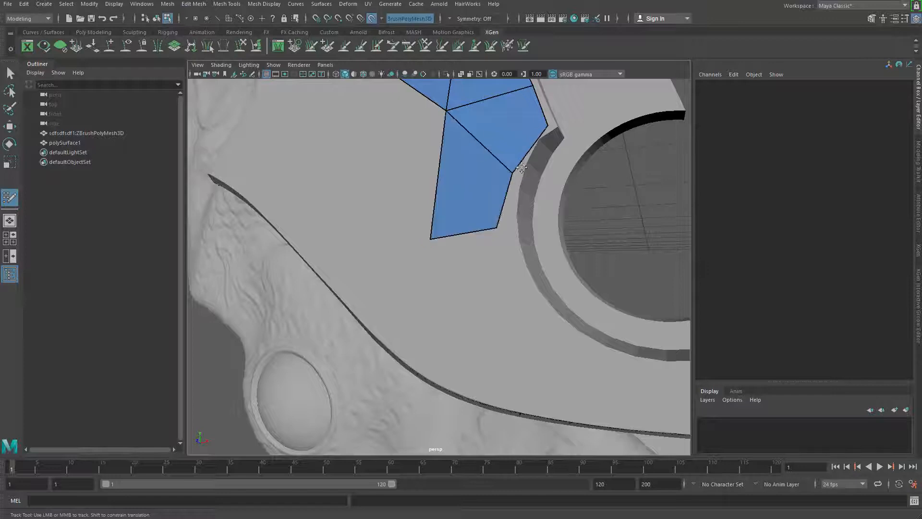
- Reposition the new quads' vertices to fit the ledge corner and the third cutout's upper rim, shifting the strip's end closer to it
scroll(536, 190, up, 3)
alt+middle_drag(536, 190, 520, 195)
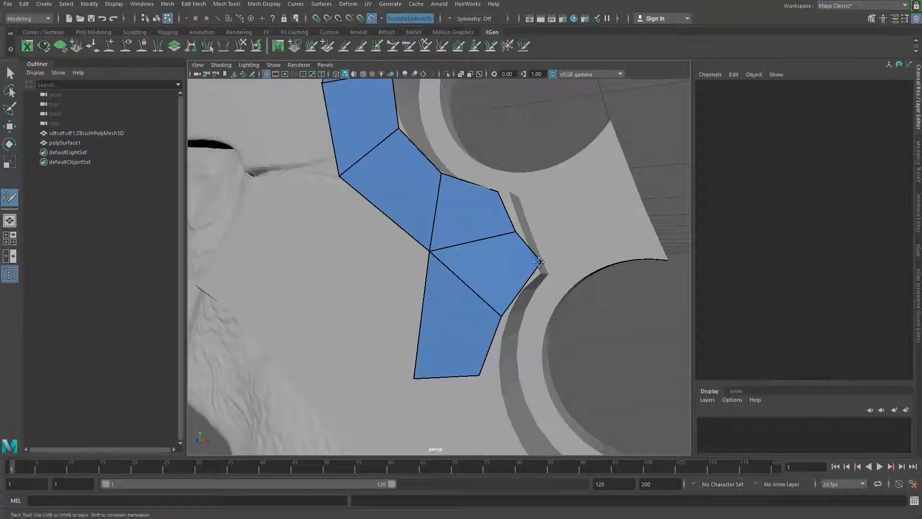
drag(507, 206, 512, 211)
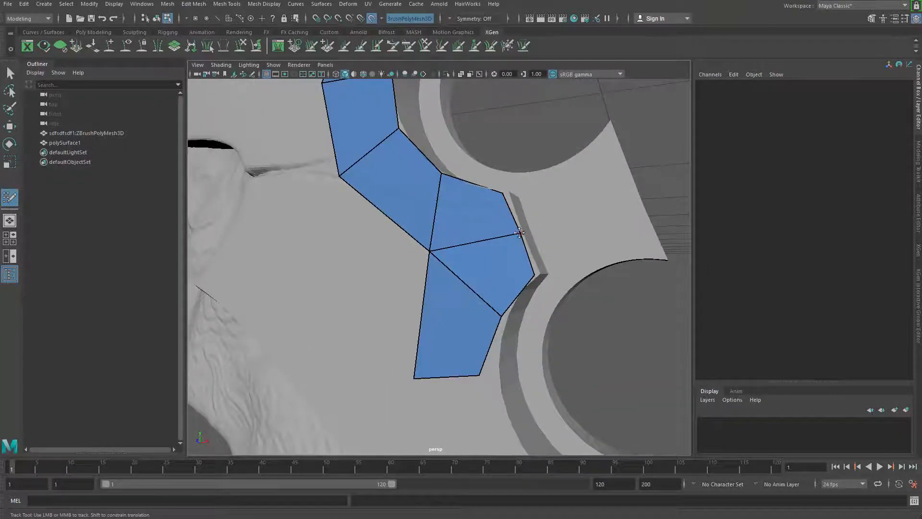
alt+middle_drag(516, 313, 514, 263)
scroll(515, 264, down, 2)
drag(473, 313, 487, 309)
drag(421, 316, 430, 316)
alt+middle_drag(430, 316, 432, 231)
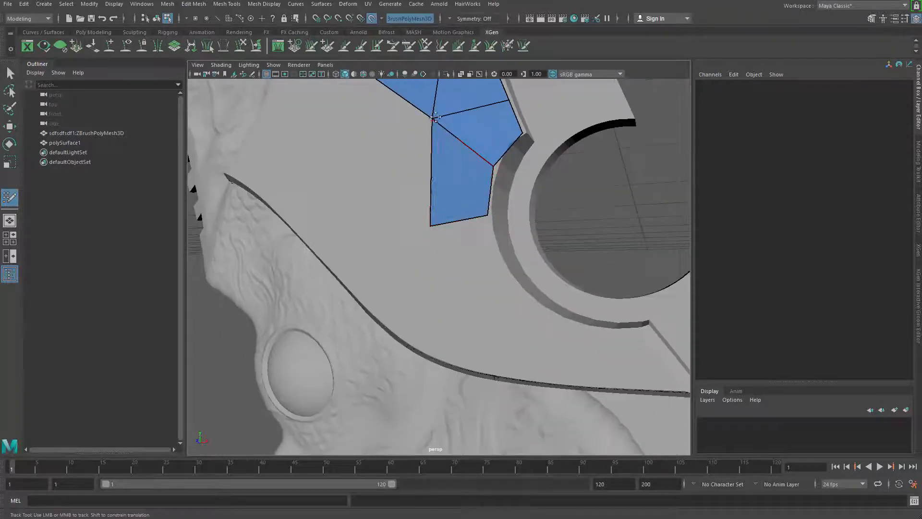
- Add two more quads around the third cutout's inner rim and fit their vertices to the curve
drag(462, 224, 546, 309)
drag(501, 273, 504, 271)
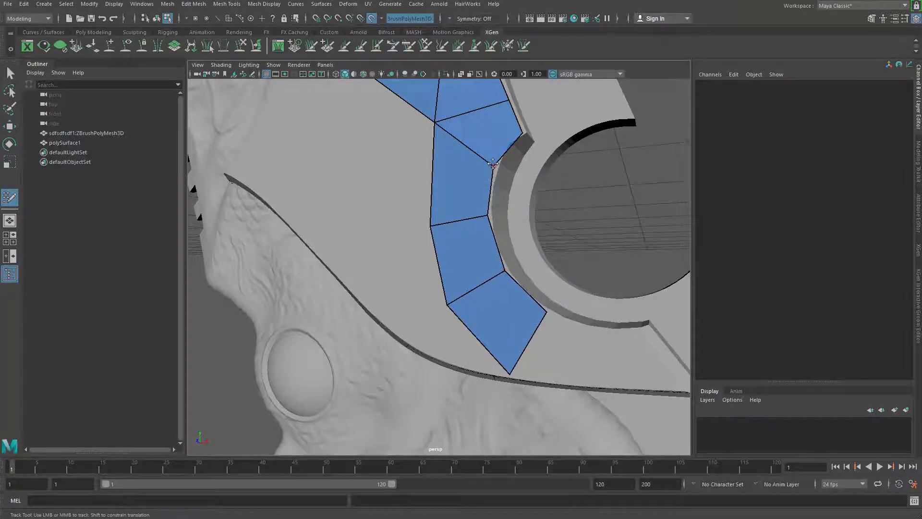
alt+drag(489, 223, 476, 212)
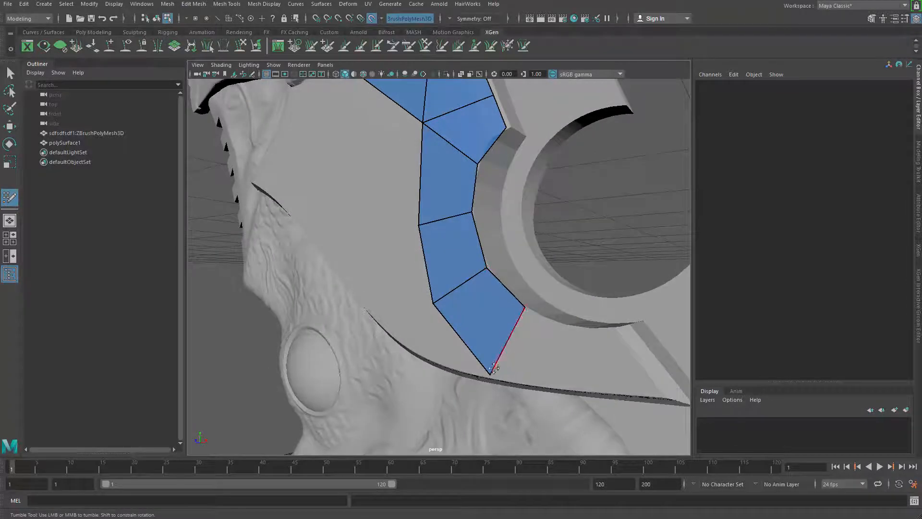
- Extend the strip along the third cutout's lower rim to the ledge and divide its end into two evenly fitted quads
mouse_move(493, 368)
mouse_down()
mouse_move(529, 337)
mouse_move(609, 354)
mouse_move(598, 356)
mouse_move(620, 347)
mouse_up()
drag(525, 308, 530, 317)
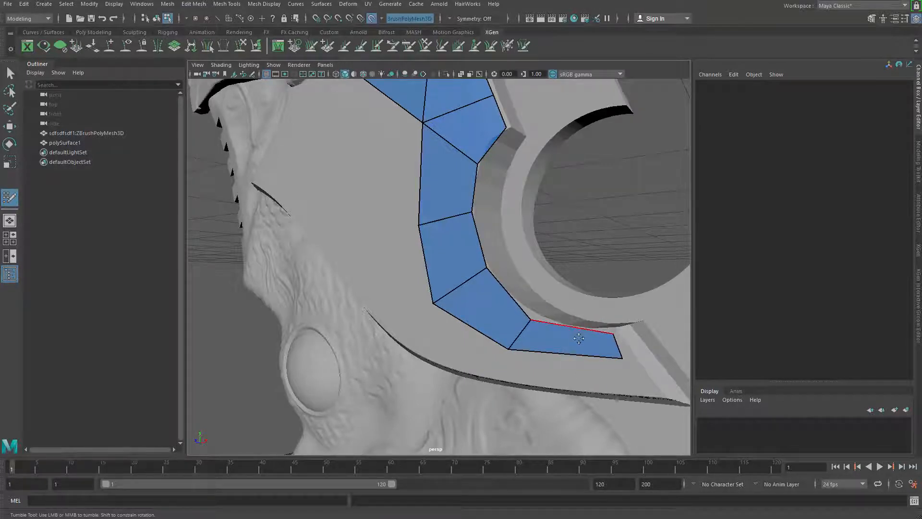
drag(508, 349, 531, 355)
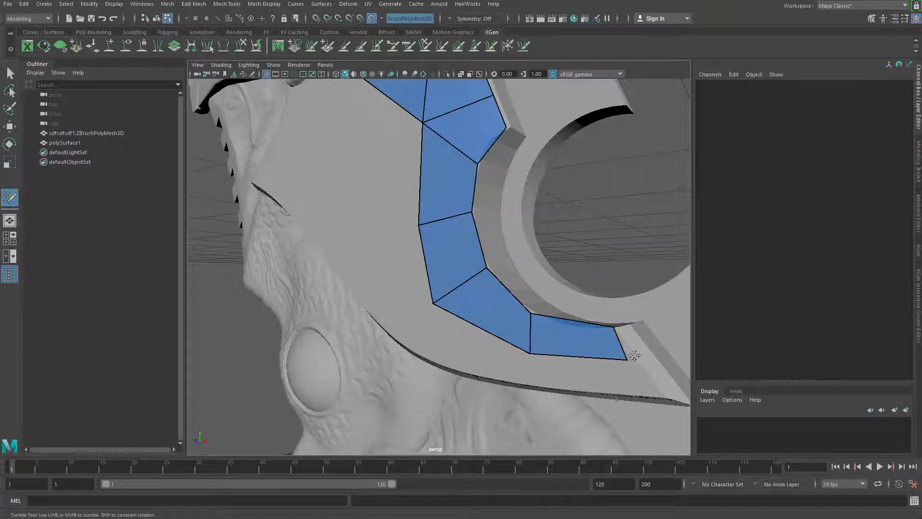
alt+middle_drag(634, 355, 546, 320)
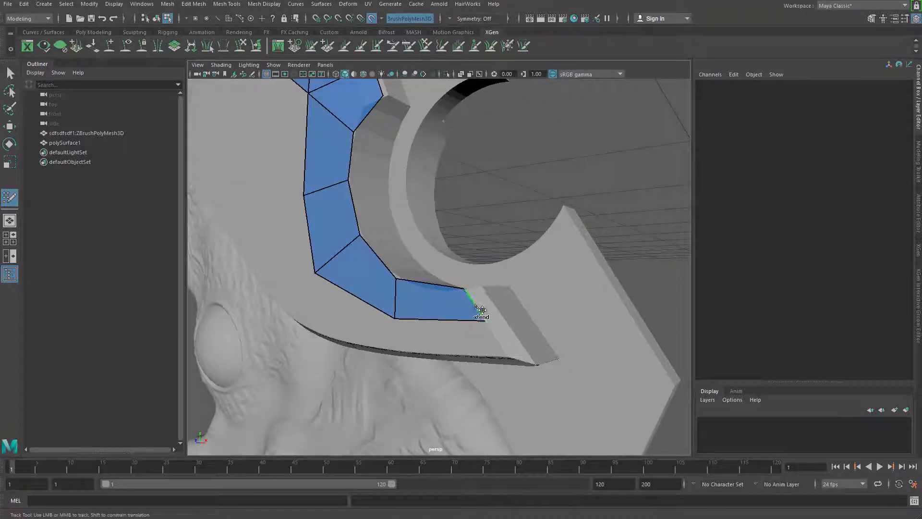
drag(476, 306, 447, 325)
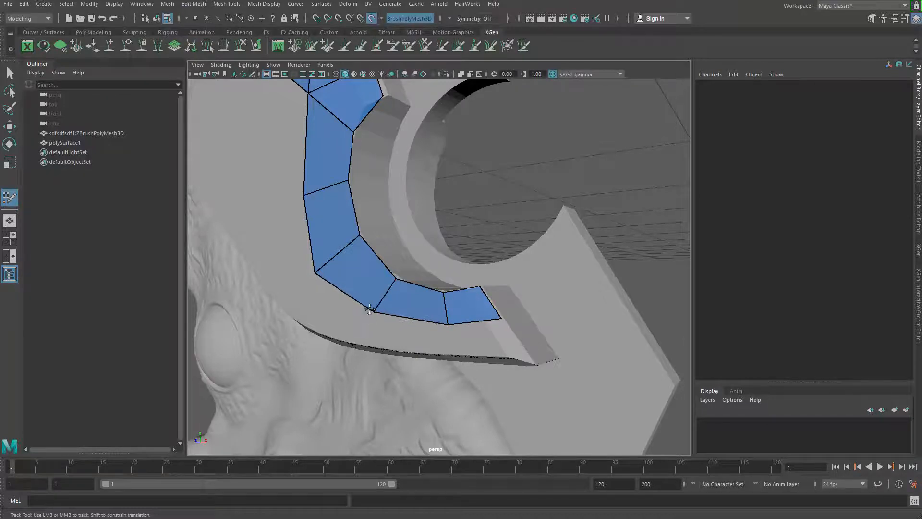
- Fill the gap between the strip's end and the curved lower border with two quads reaching the ledge's pointed corner
alt+middle_drag(390, 317, 454, 313)
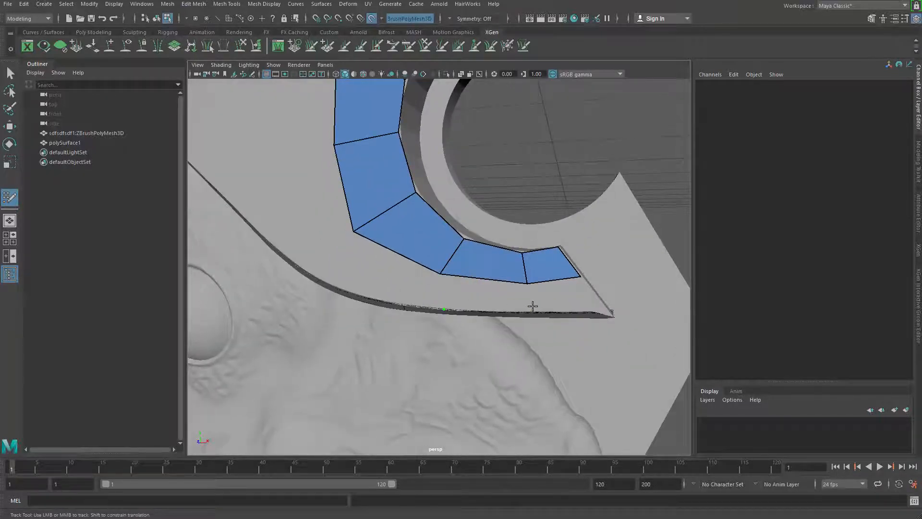
shift+click(486, 293)
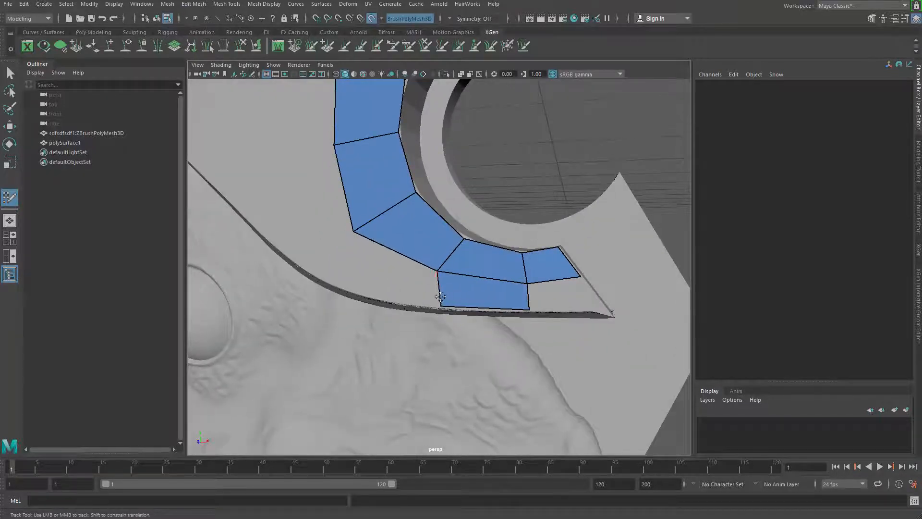
shift+click(569, 294)
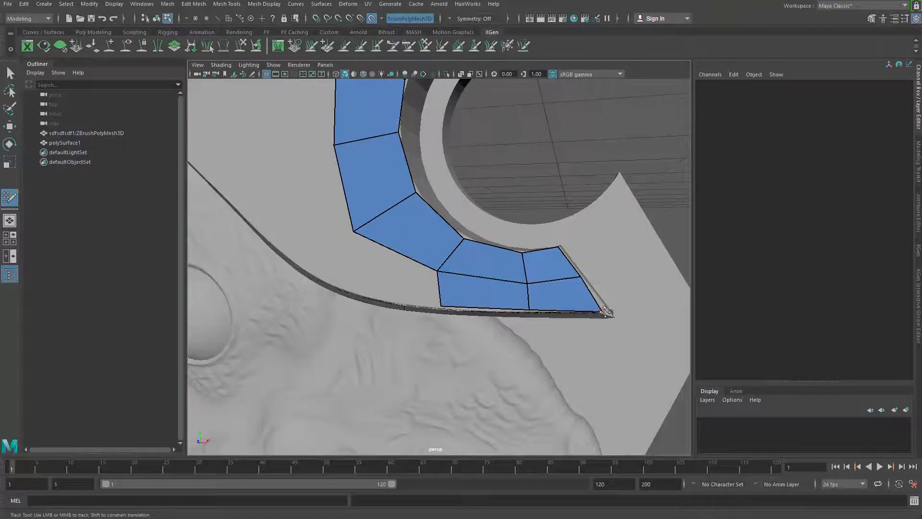
- Fill two rows of quads across the ornamental panel, from the blade's outer edge to the strip beside the first cutout
alt+right_drag(604, 311, 473, 269)
alt+middle_drag(452, 225, 509, 317)
alt+right_drag(509, 317, 446, 213)
alt+middle_drag(445, 213, 388, 232)
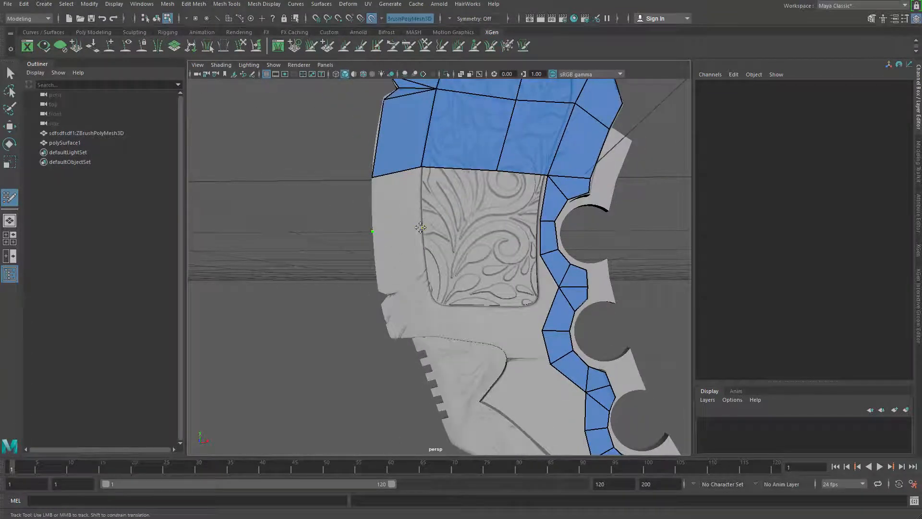
shift+click(399, 207)
shift+click(459, 209)
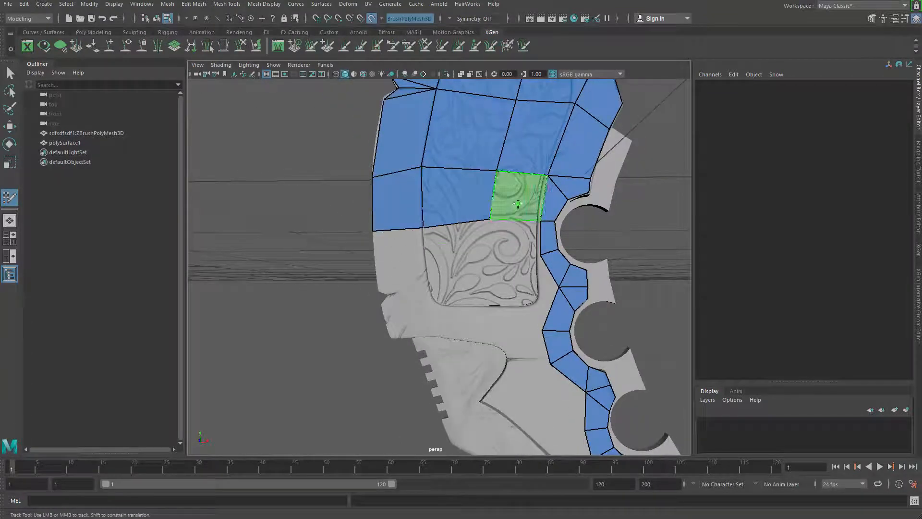
shift+click(517, 204)
mouse_move(402, 233)
mouse_down()
mouse_move(411, 280)
mouse_move(542, 244)
mouse_up()
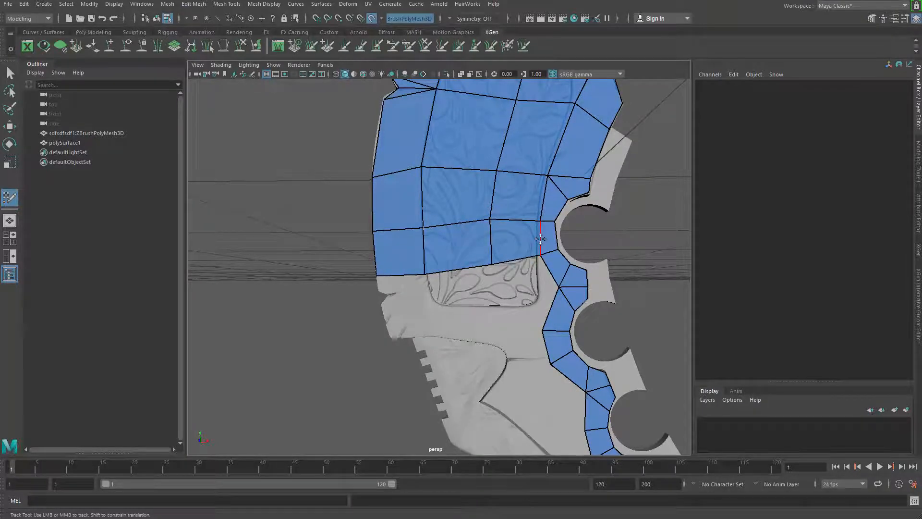
- Even out the new panel rows by moving their interior vertices and the lower edge near the blade's outer border
alt+middle_drag(541, 239, 543, 282)
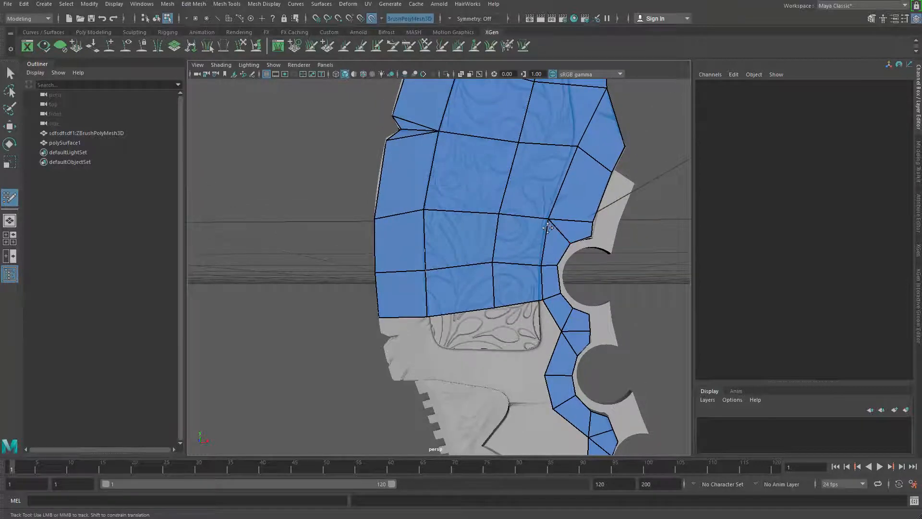
scroll(502, 219, up, 3)
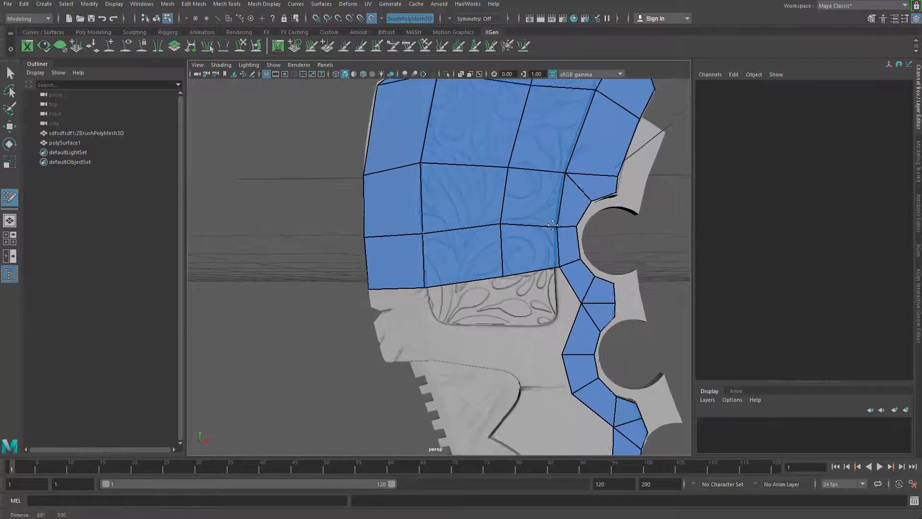
drag(508, 215, 510, 222)
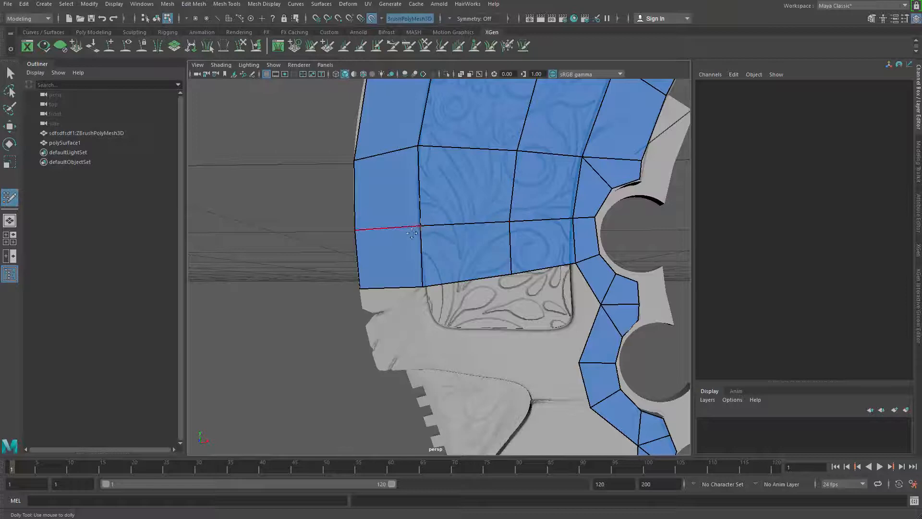
drag(413, 224, 415, 225)
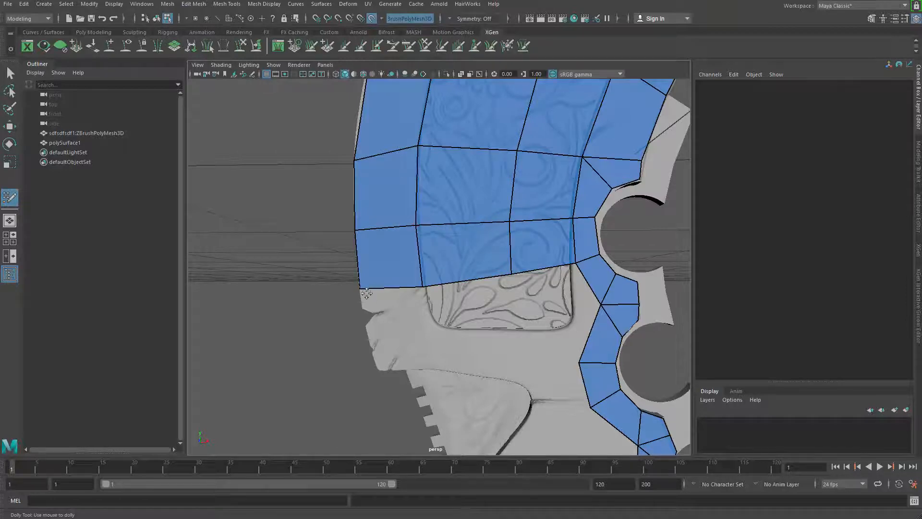
scroll(366, 293, up, 3)
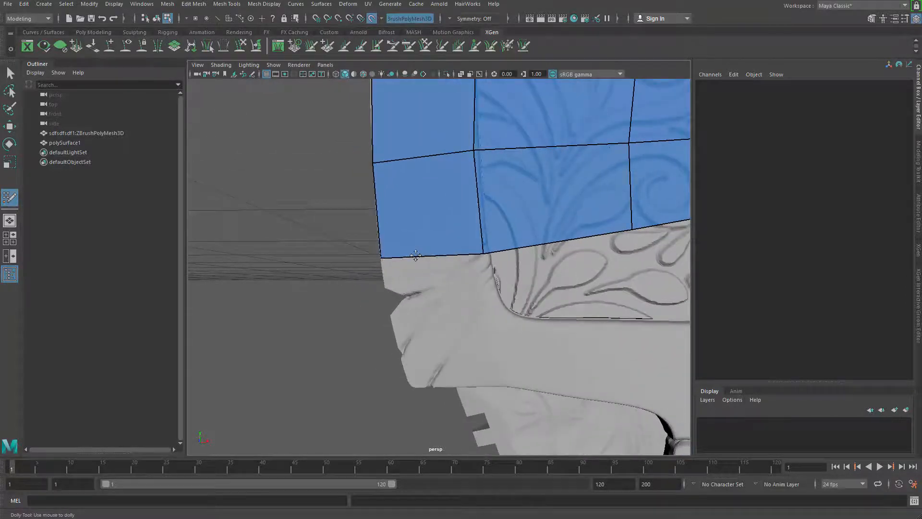
drag(416, 255, 417, 257)
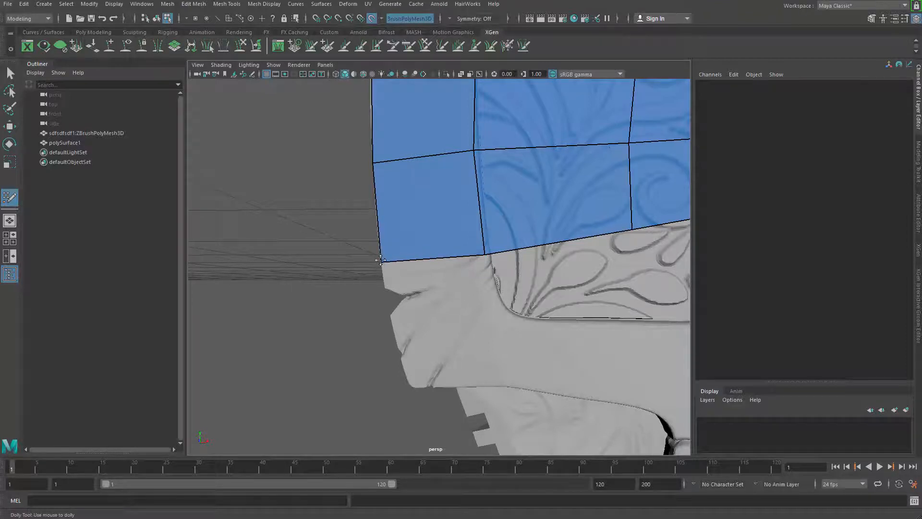
- Undo the point placed beside the outer notch and the last adjustment of the lower quad edge
scroll(453, 309, up, 4)
alt+middle_drag(453, 309, 411, 272)
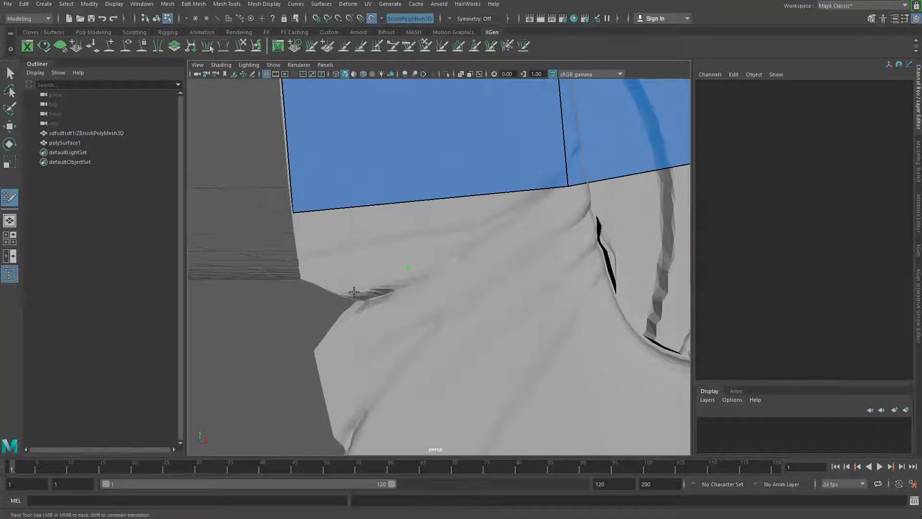
key(ctrl+z)
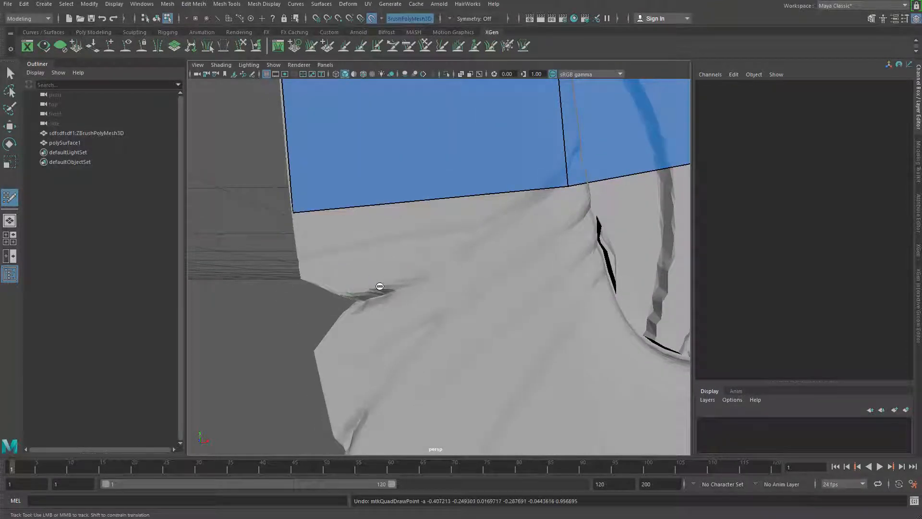
alt+right_drag(395, 343, 437, 268)
alt+middle_drag(423, 237, 442, 266)
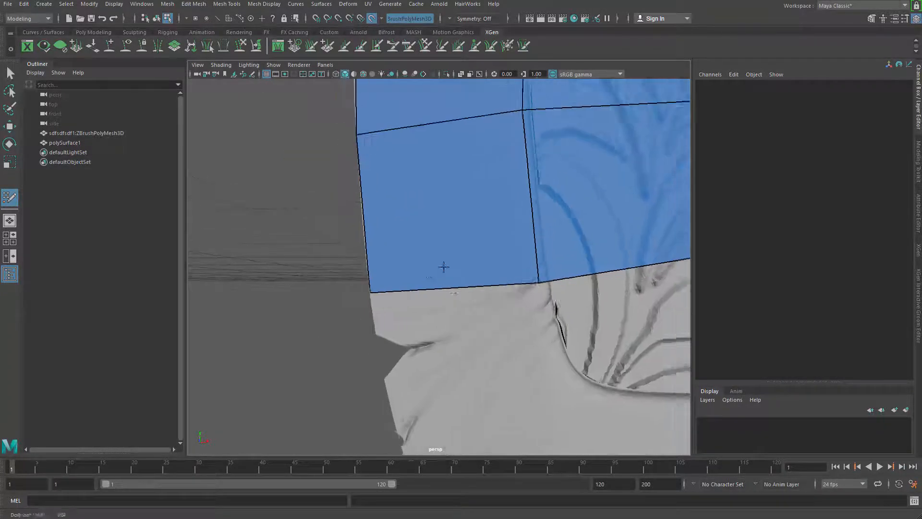
alt+right_drag(442, 265, 433, 268)
key(ctrl+z)
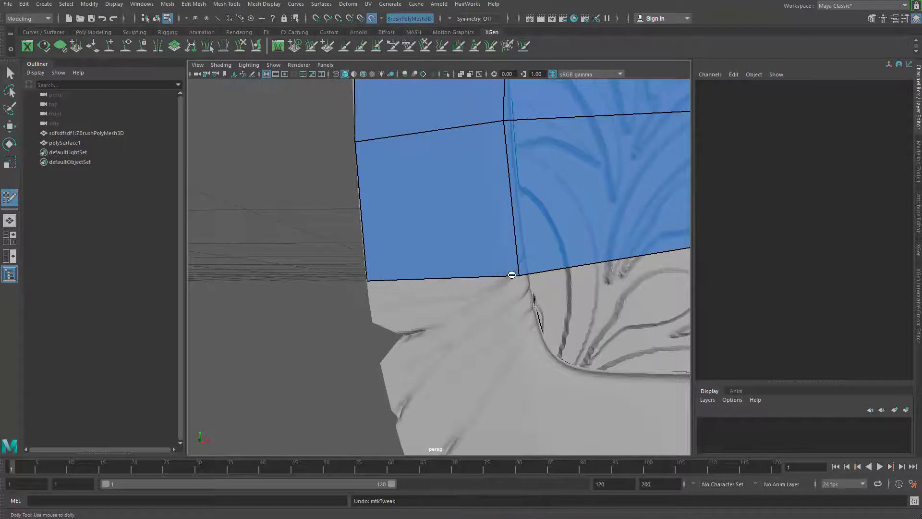
- Try to extend a quad from the panel's outer lower edge toward the notch and adjust the neighbouring vertices
mouse_move(416, 275)
mouse_down()
mouse_move(420, 265)
mouse_move(454, 312)
mouse_up()
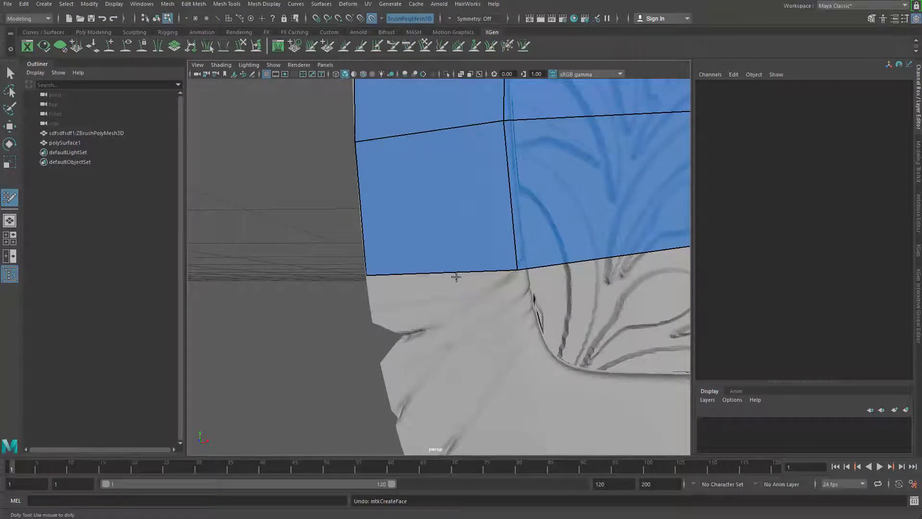
alt+drag(442, 271, 426, 327)
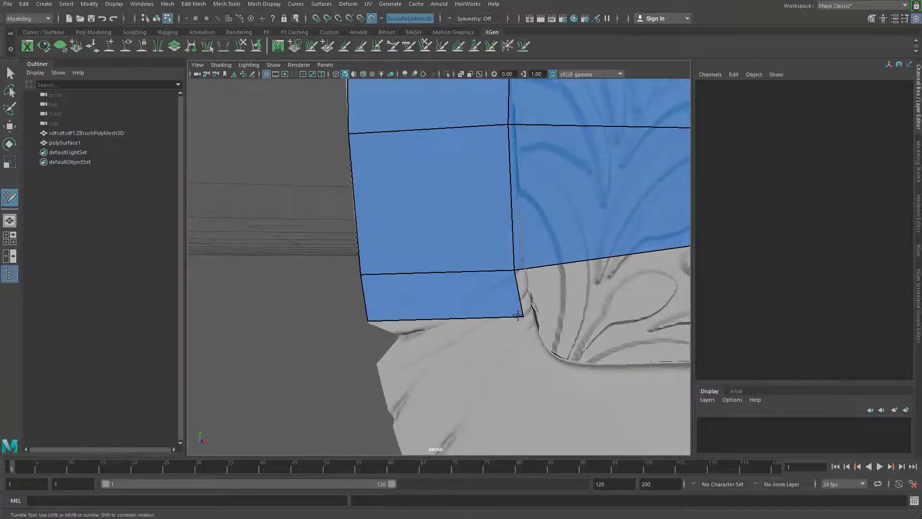
key(ctrl+z)
alt+drag(502, 296, 455, 265)
key(ctrl+z)
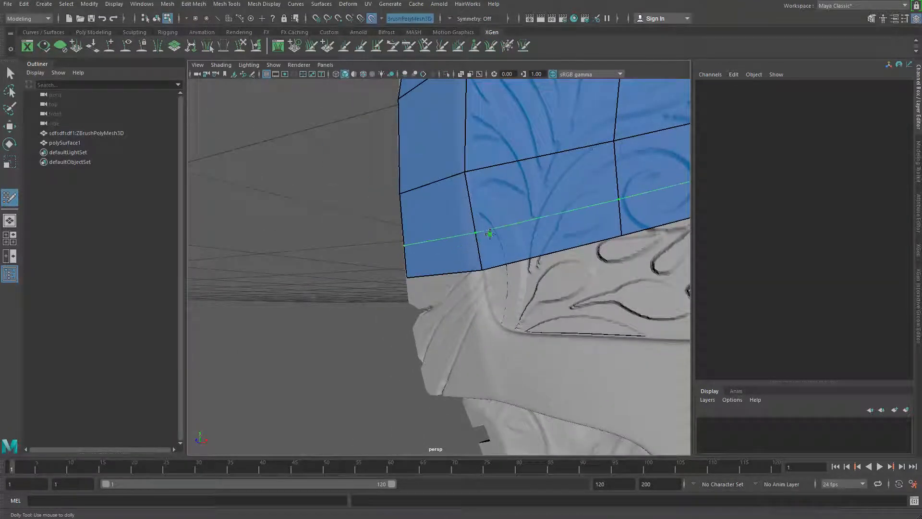
key(ctrl+z)
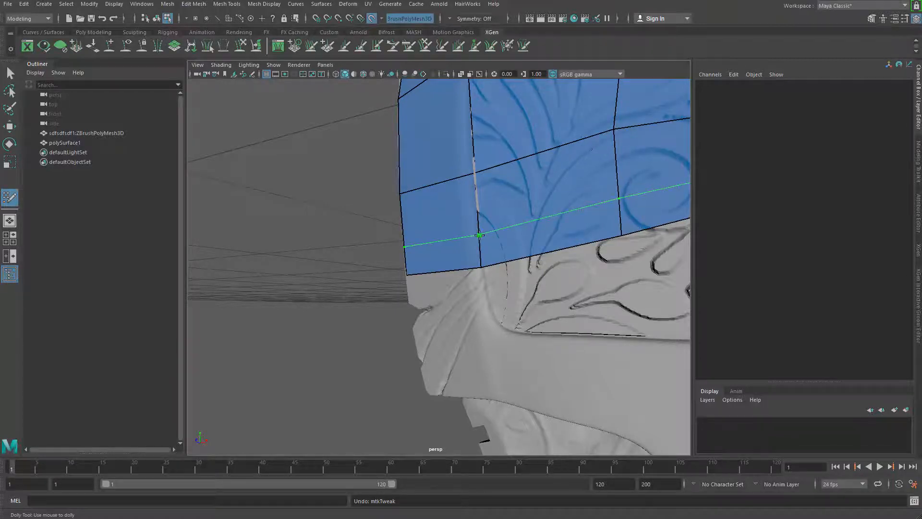
- Reposition the outer vertex of the panel's lower edge with the Move tool in wireframe, and return to shaded display and Quad Draw
alt+drag(484, 248, 473, 232)
key(q)
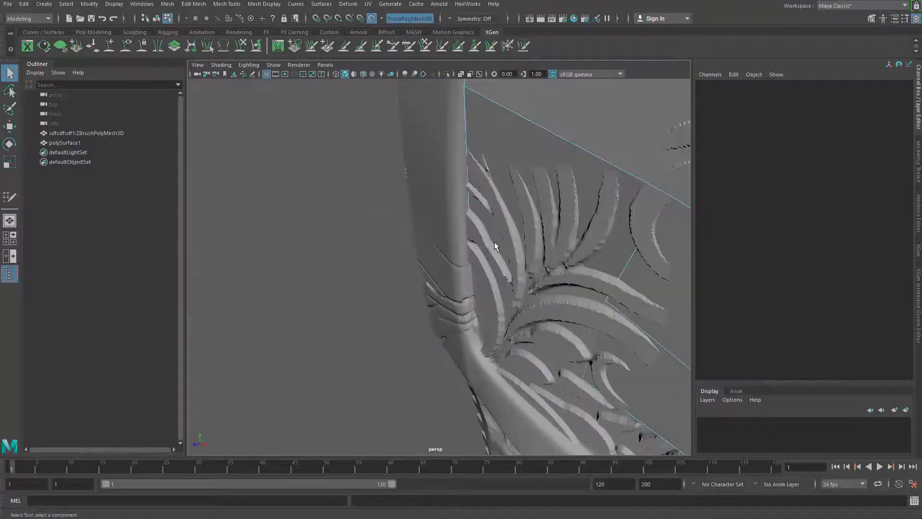
key(4)
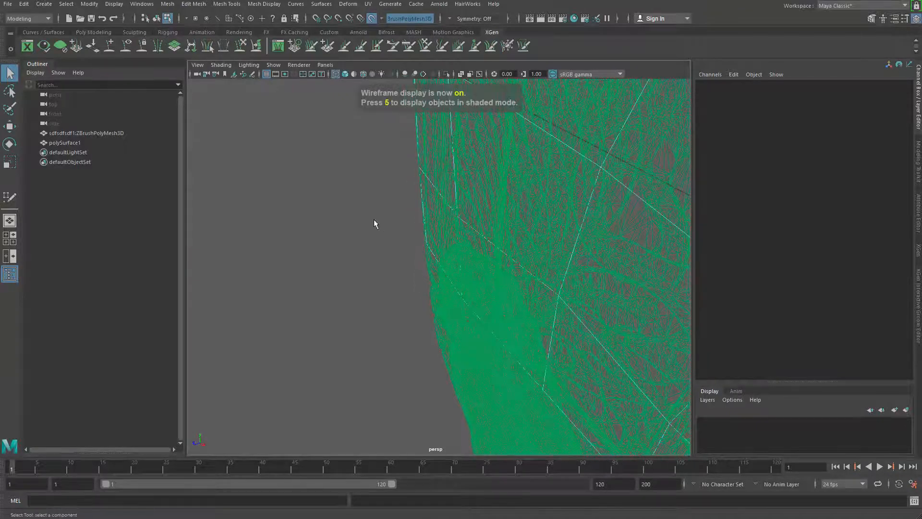
mouse_move(442, 201)
mouse_down()
mouse_move(490, 246)
mouse_move(440, 219)
mouse_up()
key(w)
alt+drag(434, 235, 430, 256)
drag(443, 274, 477, 326)
drag(465, 292, 447, 294)
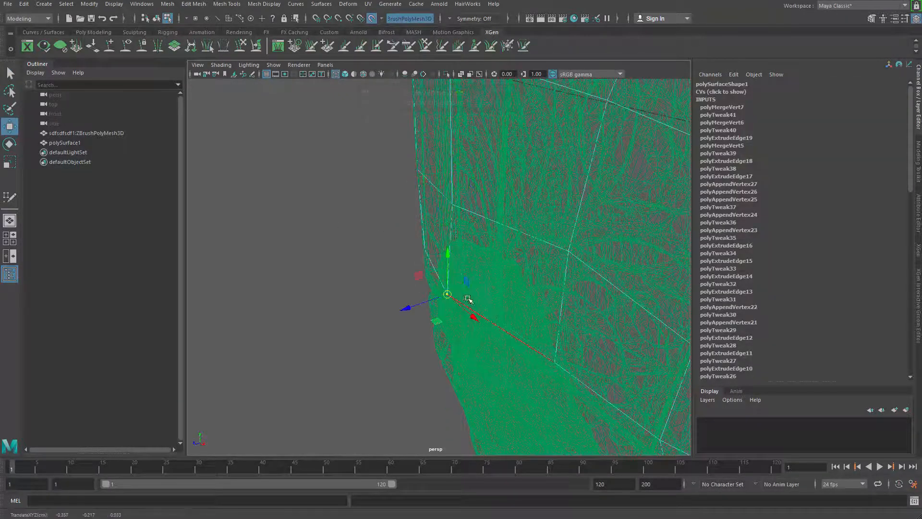
key(5)
alt+drag(456, 244, 471, 242)
key(y)
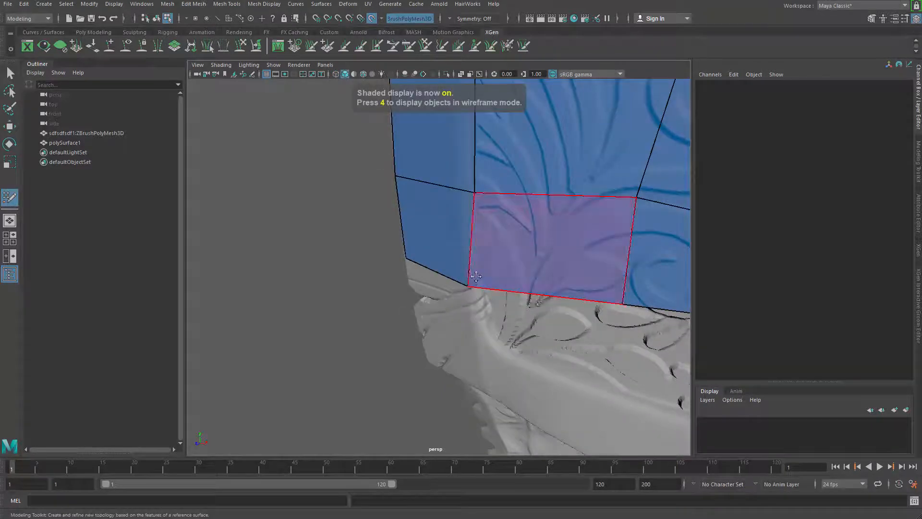
- Shift the vertices along the ornamental panel's outer border so the edge line follows the carved border down to the lower edge
drag(474, 194, 469, 193)
alt+middle_drag(434, 153, 427, 287)
drag(466, 215, 459, 214)
alt+middle_drag(458, 214, 462, 368)
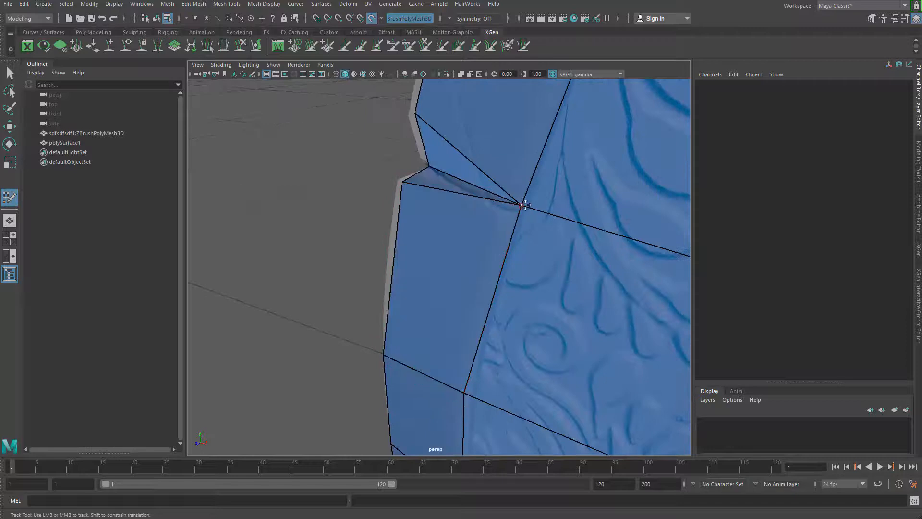
drag(523, 202, 514, 206)
alt+middle_drag(495, 385, 488, 207)
alt+right_drag(499, 279, 456, 307)
alt+drag(457, 308, 500, 283)
alt+right_drag(461, 278, 509, 258)
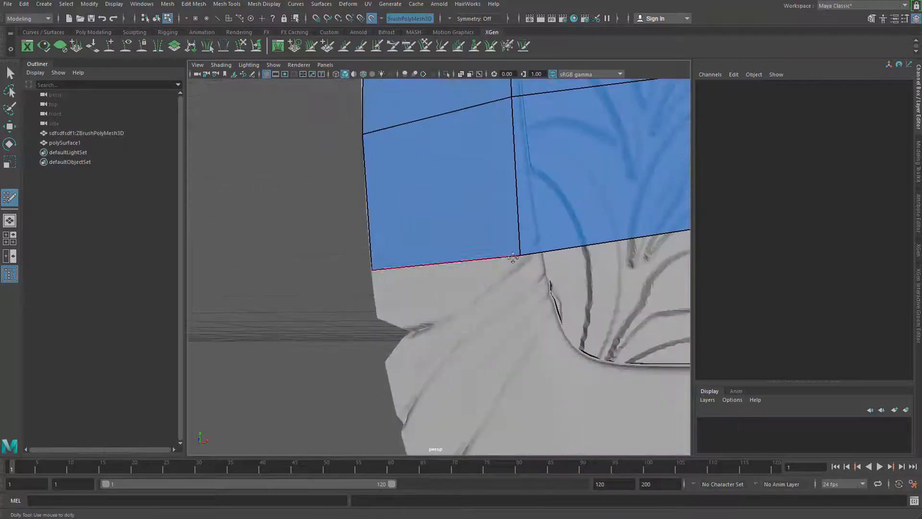
mouse_move(519, 255)
mouse_down()
mouse_move(535, 247)
mouse_move(536, 255)
mouse_up()
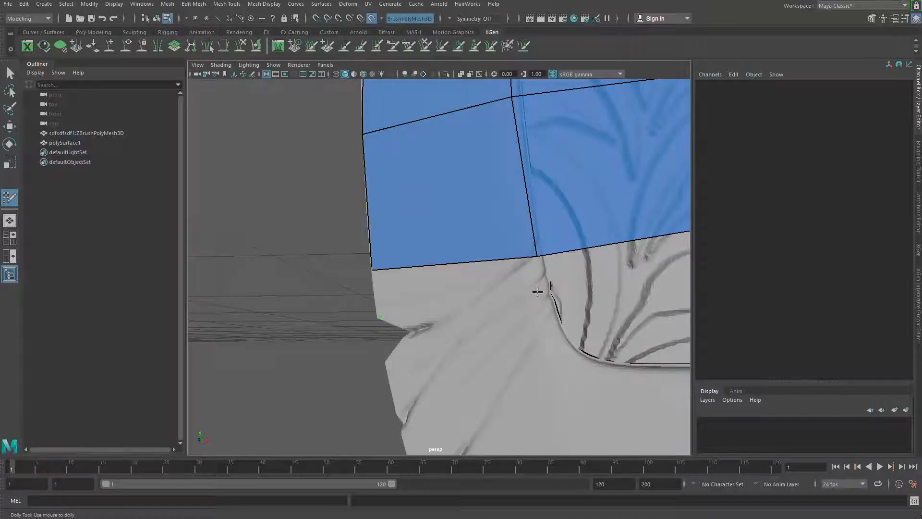
- Add a quad from the outer strip down toward the notch, fit its lower vertices, and undo the stray strip of small quads
mouse_move(451, 294)
alt+mouse_down()
mouse_move(445, 308)
mouse_move(426, 280)
mouse_move(476, 341)
alt+mouse_up()
drag(566, 332, 562, 325)
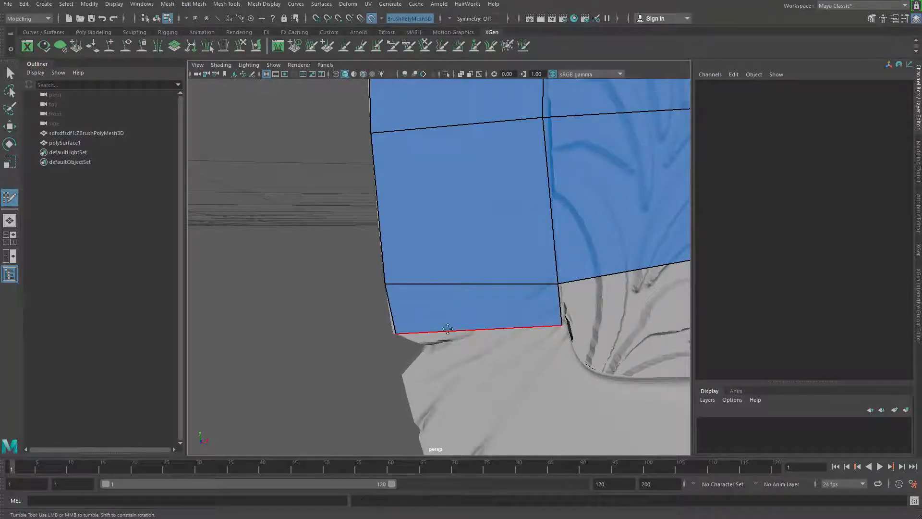
drag(400, 329, 396, 326)
drag(483, 327, 512, 354)
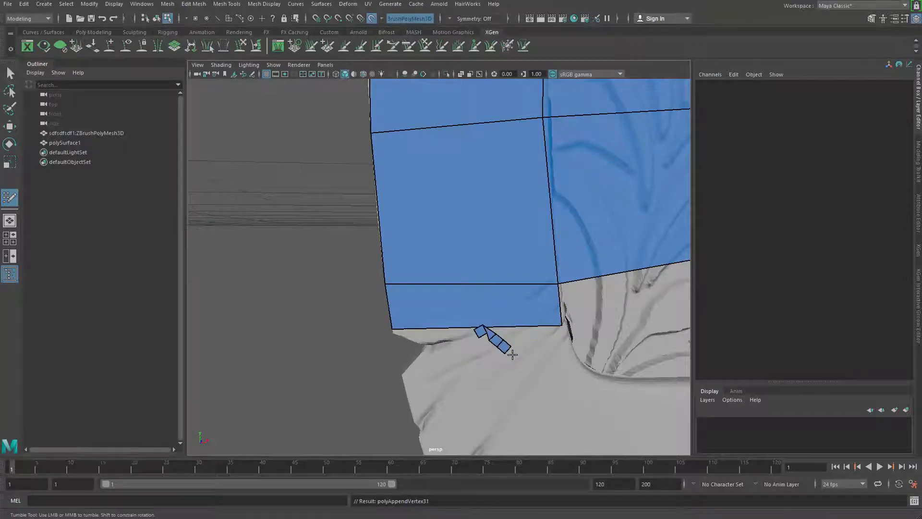
key(ctrl+z)
- Extend another quad to the far side of the outer notch and pull the shared outer vertex into the notch
drag(451, 326, 455, 315)
drag(398, 318, 436, 325)
key(Tab)
mouse_move(495, 330)
mouse_down()
mouse_move(500, 354)
mouse_move(491, 348)
mouse_move(405, 379)
mouse_up()
drag(437, 325, 423, 343)
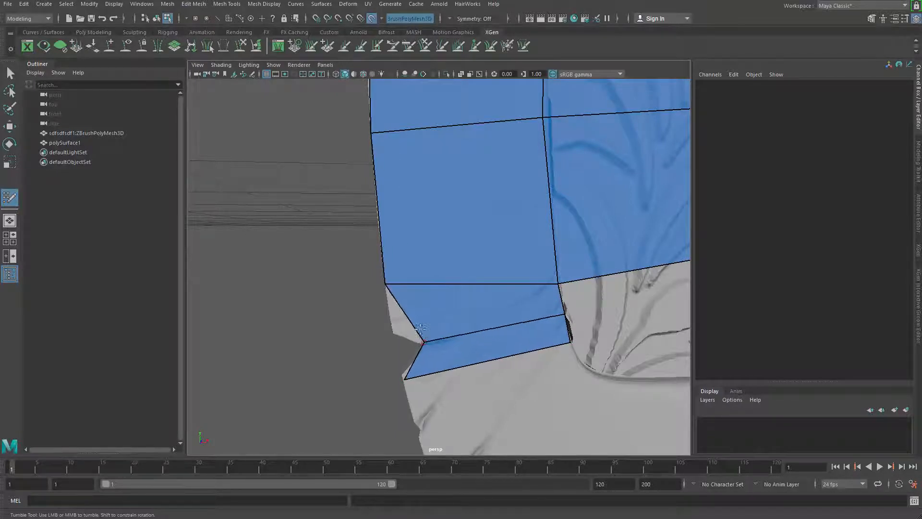
- Fit the vertex above the notch to the blade's outline and merge the notch quads' inner vertices into the panel's corner vertex
mouse_move(395, 303)
mouse_down()
mouse_move(413, 324)
mouse_move(439, 315)
mouse_move(471, 326)
mouse_move(395, 331)
mouse_up()
mouse_move(474, 326)
mouse_down()
mouse_move(435, 353)
mouse_move(453, 347)
mouse_up()
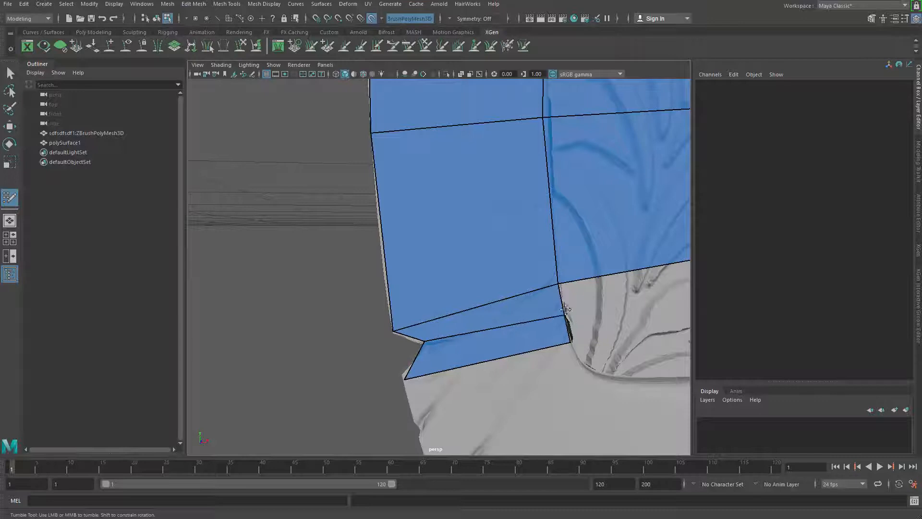
mouse_move(566, 310)
mouse_down()
mouse_move(560, 285)
mouse_move(560, 303)
mouse_up()
drag(567, 340, 557, 301)
- Extend a quad from below the notch to the blade's lower outer corner and fit its vertices to the outline
alt+middle_drag(500, 339, 447, 298)
drag(443, 294, 468, 368)
drag(514, 335, 517, 299)
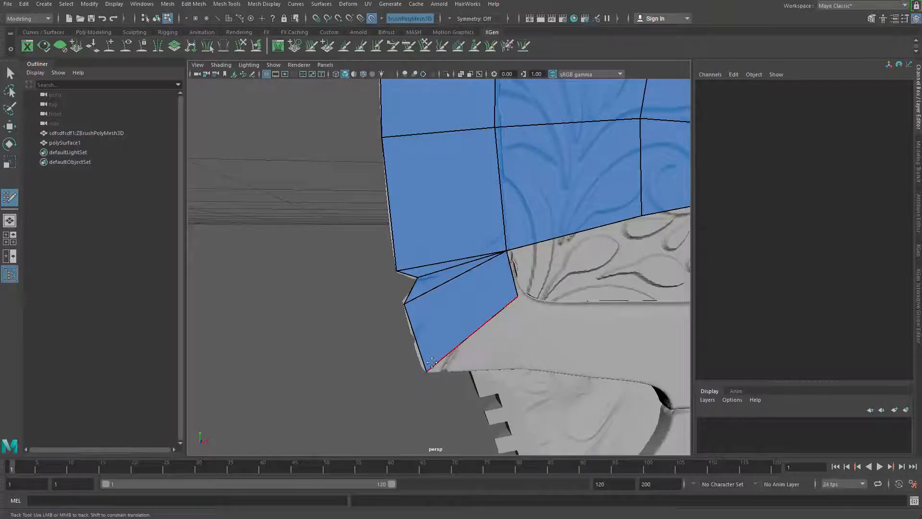
drag(421, 351, 418, 348)
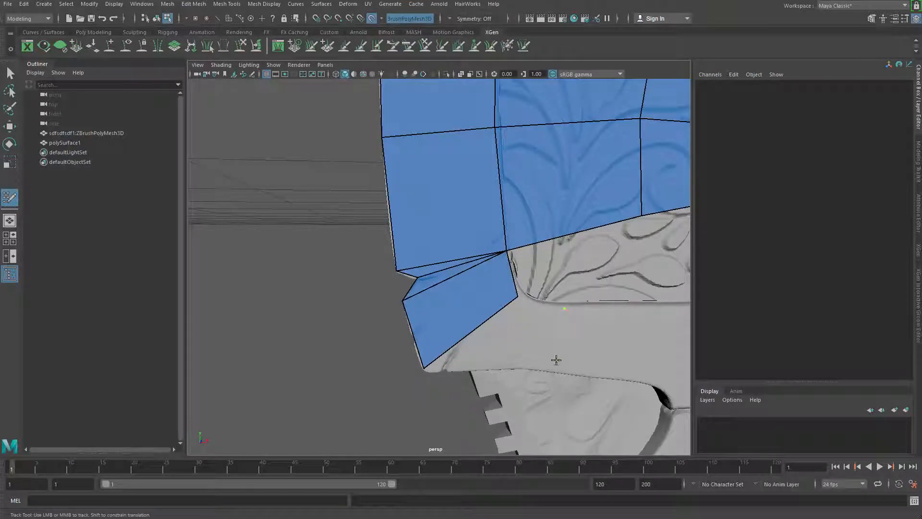
- Fill a quad along the blade's lower edge beneath the ornamental panel and stretch its inner edge toward the cutout strip
shift+click(504, 336)
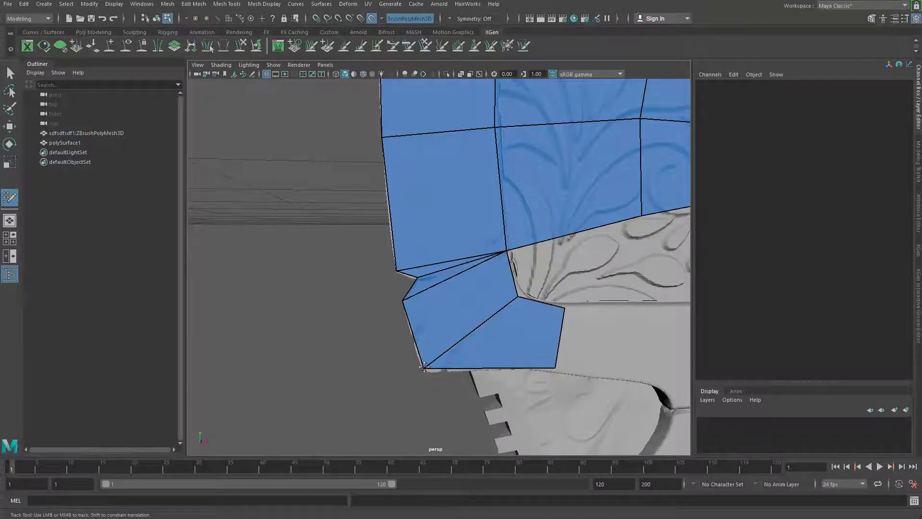
alt+right_drag(569, 320, 552, 320)
alt+middle_drag(552, 319, 464, 324)
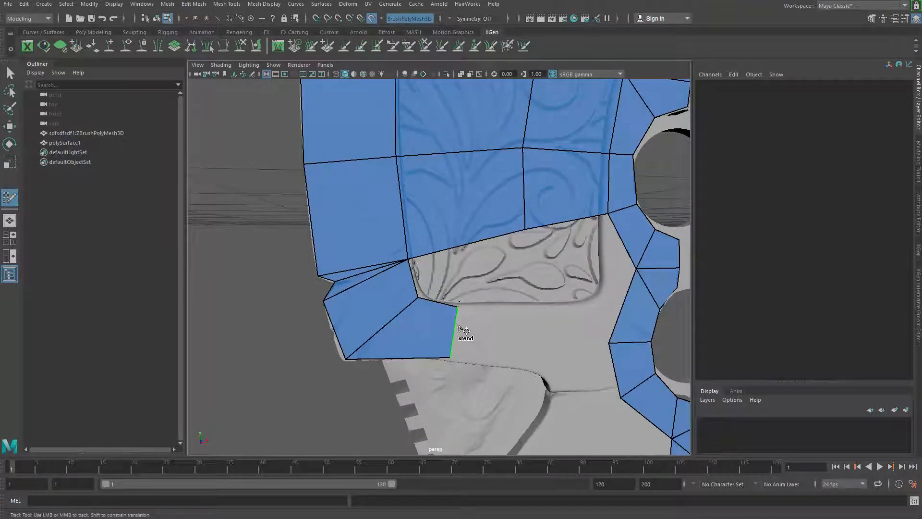
drag(457, 329, 521, 336)
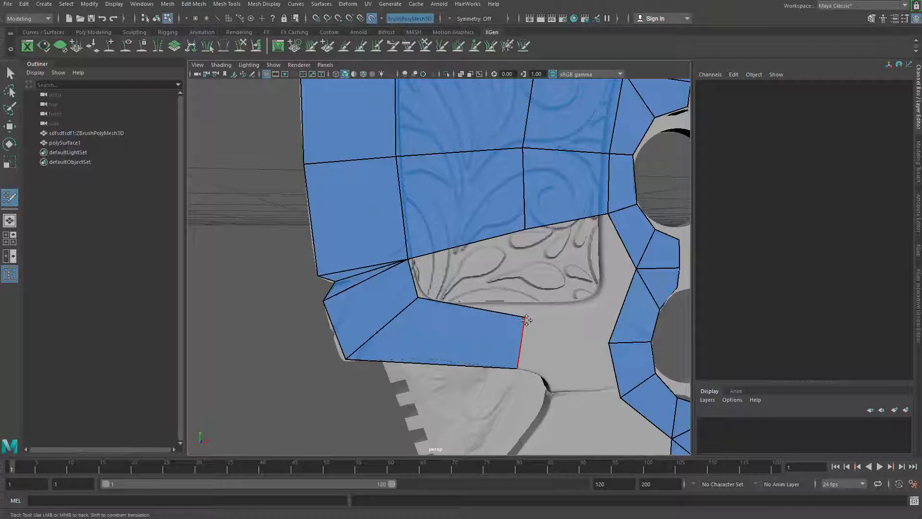
- Fill the rest of the panel's bottom row and the gap to the cutout strip, and adjust the adjoining strip vertices
shift+click(499, 277)
shift+click(563, 267)
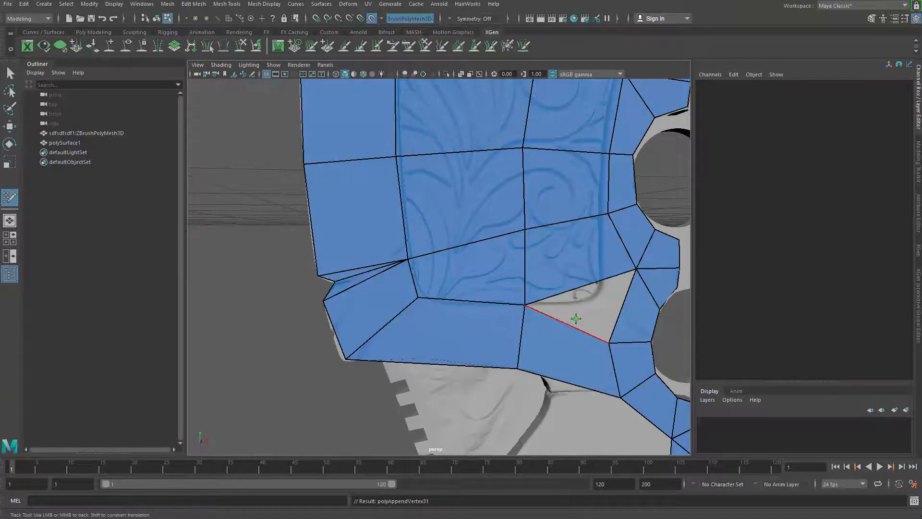
shift+click(618, 325)
drag(637, 269, 611, 296)
drag(609, 343, 615, 353)
- Fill a quad below the panel's inner corner beside the cutout strip and fit its vertices to the curved edge
alt+middle_drag(584, 341, 553, 305)
drag(488, 331, 494, 328)
alt+middle_drag(523, 338, 506, 318)
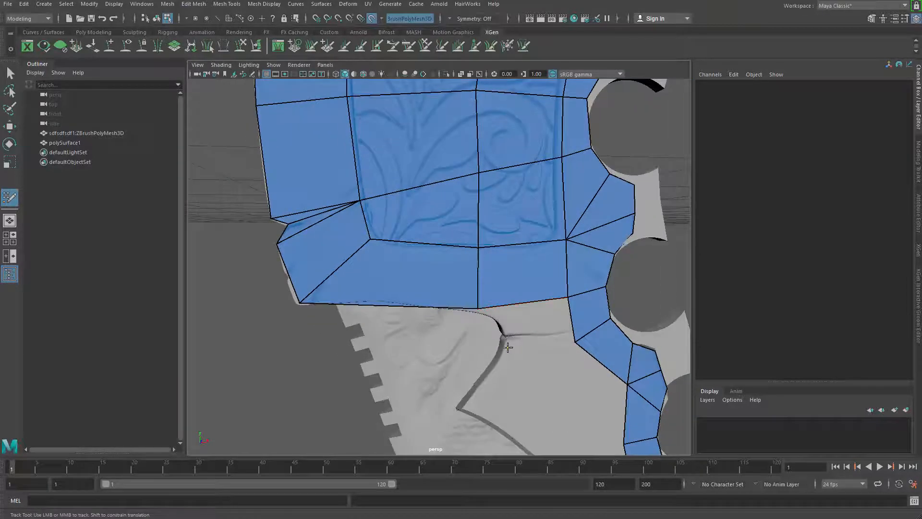
shift+click(531, 325)
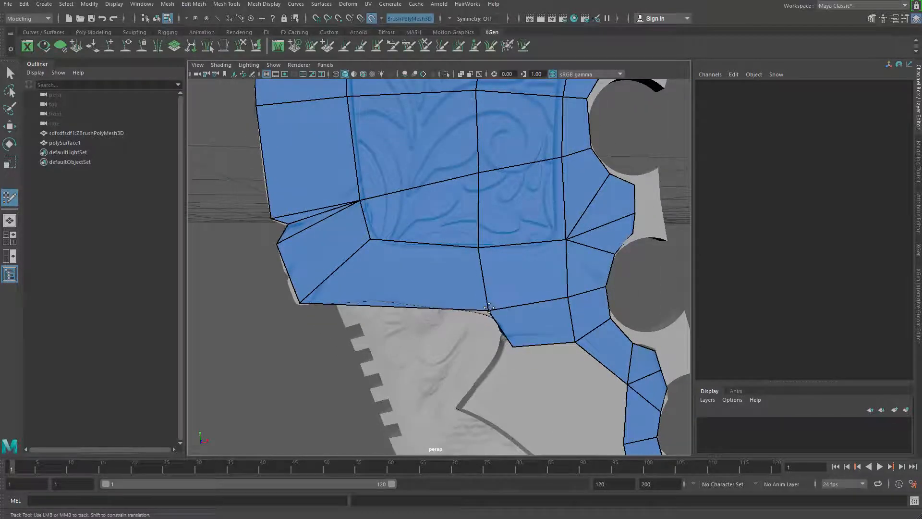
drag(513, 347, 515, 329)
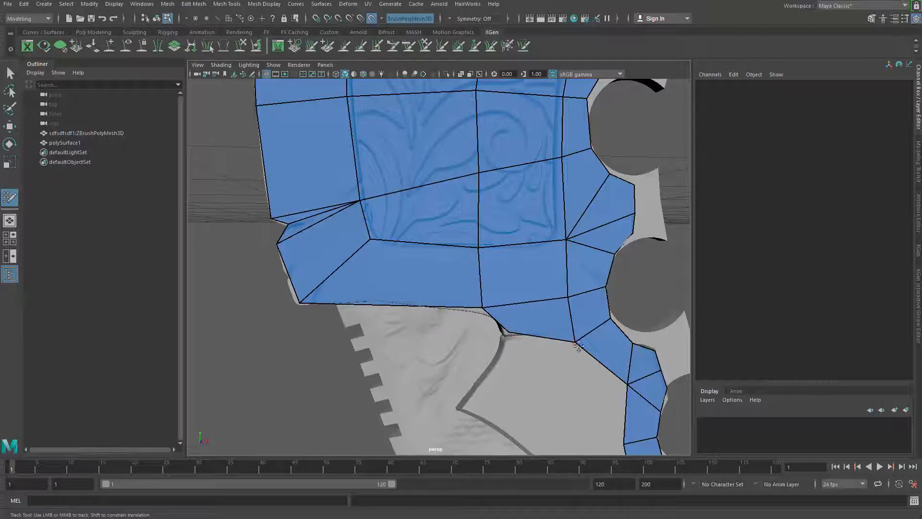
- Extend two quads along the curved inner edge down to its pointed corner and adjust their vertices
mouse_move(578, 346)
mouse_down()
mouse_move(577, 338)
mouse_move(550, 361)
mouse_move(547, 378)
mouse_move(498, 368)
mouse_up()
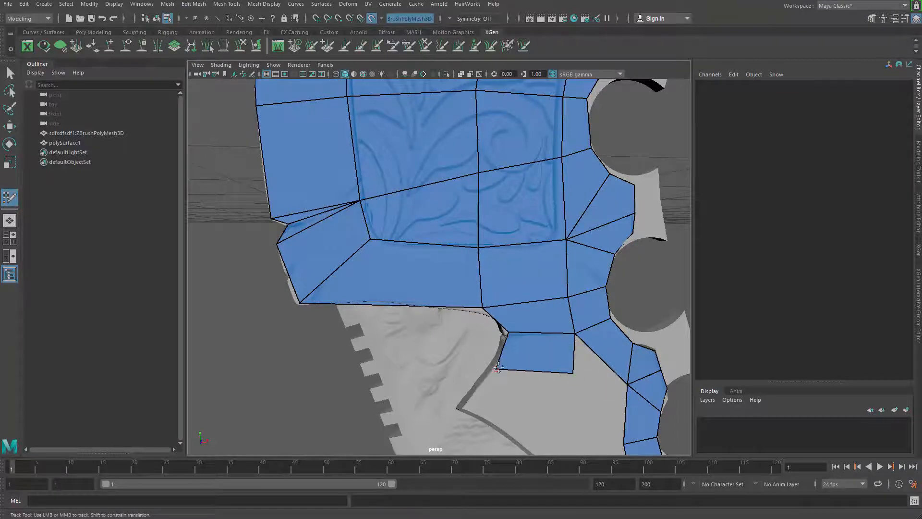
alt+middle_drag(497, 368, 500, 290)
drag(496, 338, 440, 341)
mouse_move(526, 341)
mouse_down()
mouse_move(509, 381)
mouse_move(523, 270)
mouse_move(507, 301)
mouse_up()
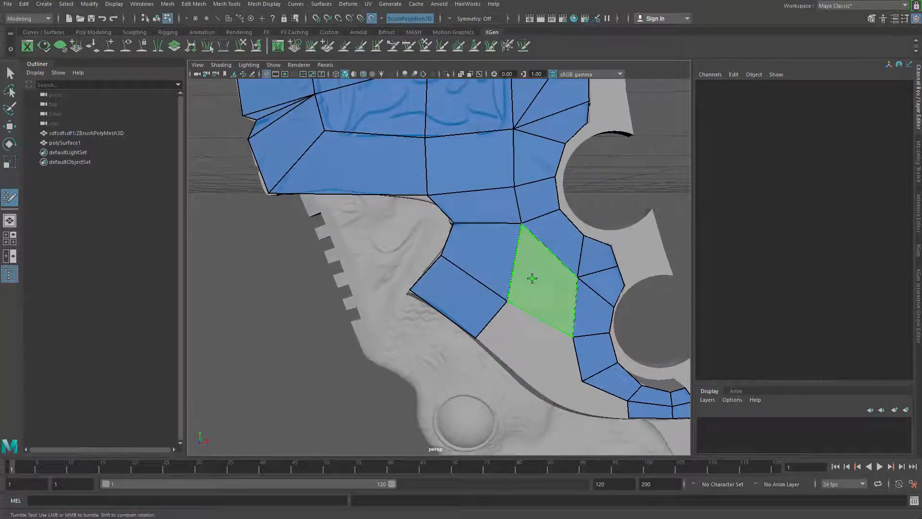
- Fill the remaining gap between the new quads and the cutout strip, placing points along the curved lower edge
shift+click(530, 281)
click(524, 380)
shift+click(525, 344)
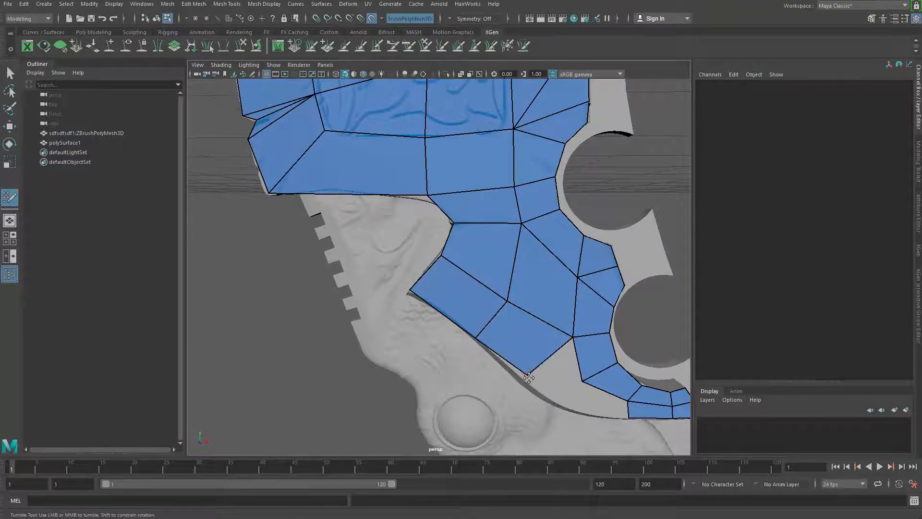
click(563, 403)
shift+click(550, 370)
shift+click(598, 403)
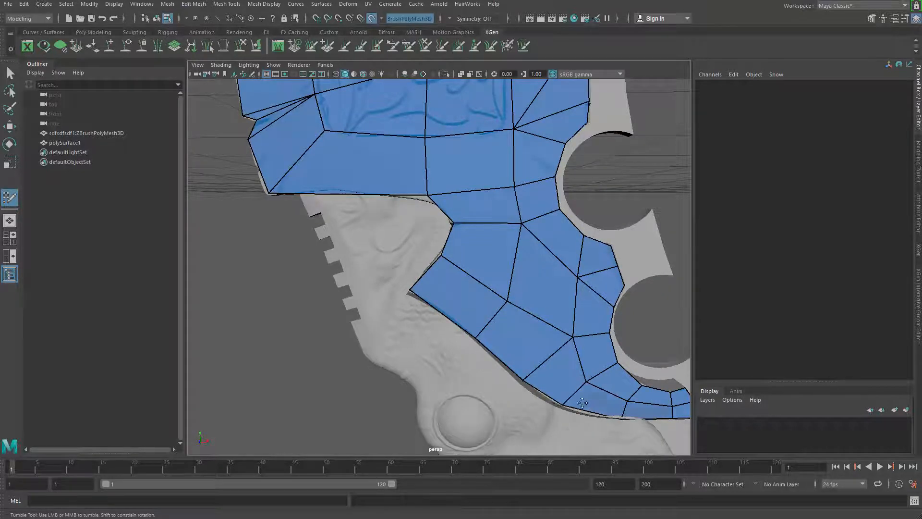
- Move the lower border vertex near the blade's narrow end down onto the sculpt's edge
alt+drag(594, 375, 610, 377)
alt+middle_drag(610, 377, 537, 326)
alt+drag(536, 327, 485, 312)
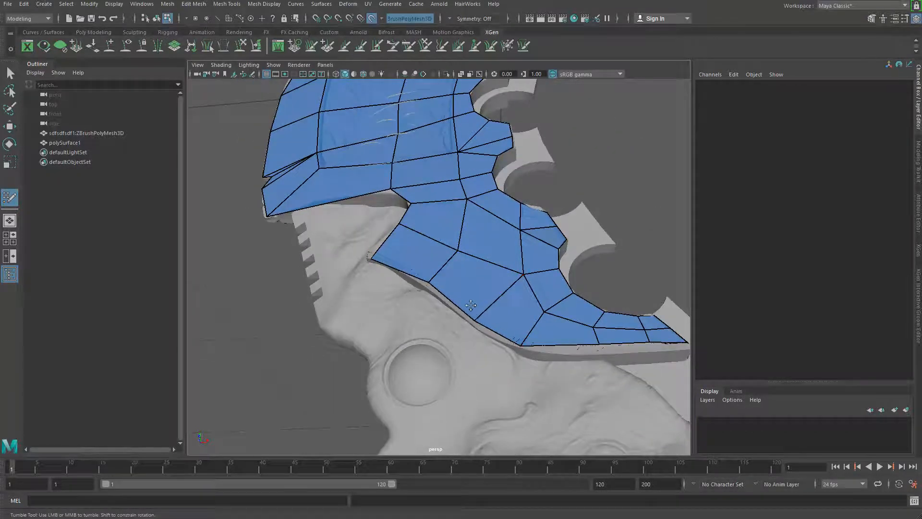
drag(600, 343, 600, 349)
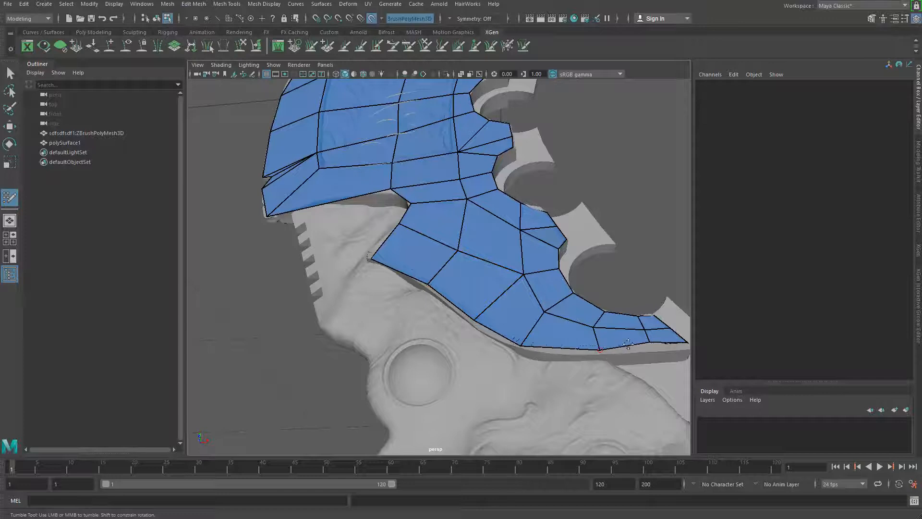
- Examine the retopologized mesh around the narrow end, the lower outer corner and the whole blade for fit against the sculpt
alt+middle_drag(659, 344, 569, 331)
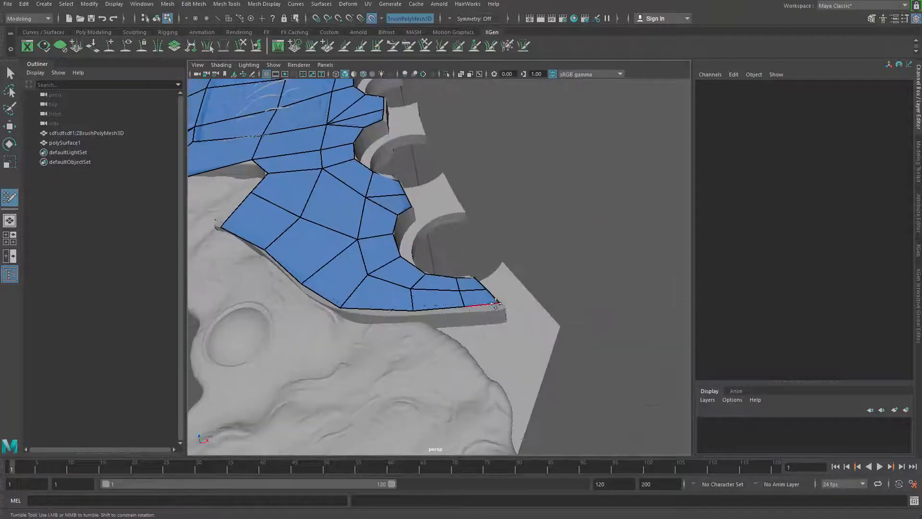
alt+right_drag(499, 304, 440, 314)
alt+drag(439, 314, 383, 360)
alt+middle_drag(382, 360, 478, 392)
alt+drag(478, 393, 403, 302)
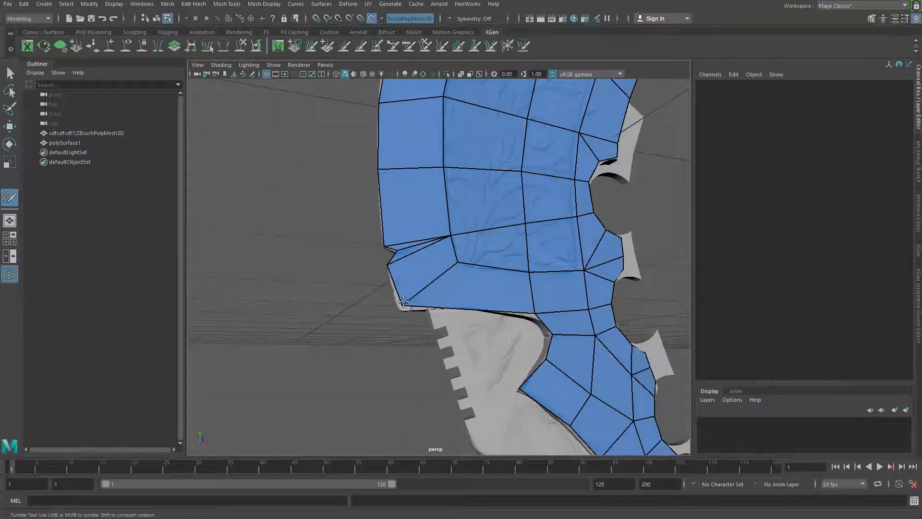
alt+drag(538, 315, 494, 265)
alt+middle_drag(494, 266, 520, 257)
mouse_move(520, 256)
alt+mouse_down()
mouse_move(443, 267)
mouse_move(521, 270)
alt+mouse_up()
scroll(473, 265, up, 3)
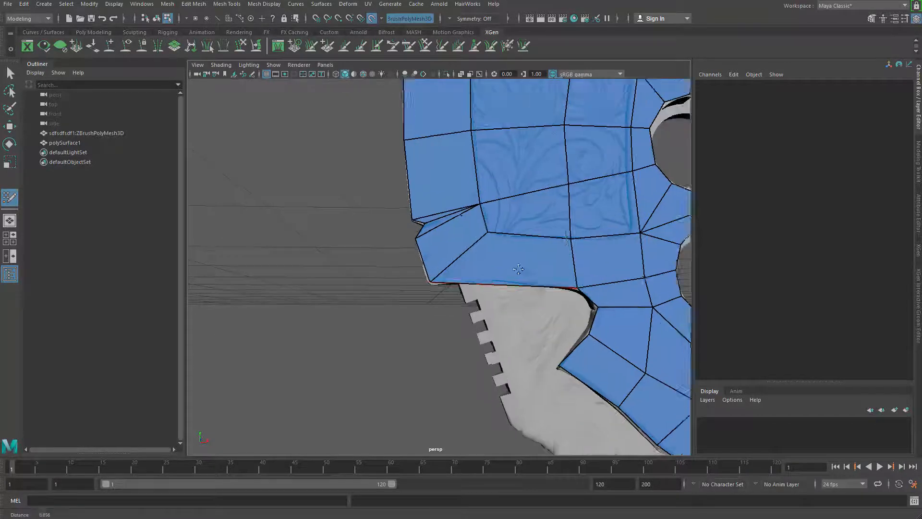
mouse_move(521, 270)
alt+right_down()
mouse_move(474, 226)
mouse_move(508, 274)
alt+right_up()
alt+middle_drag(475, 226, 441, 317)
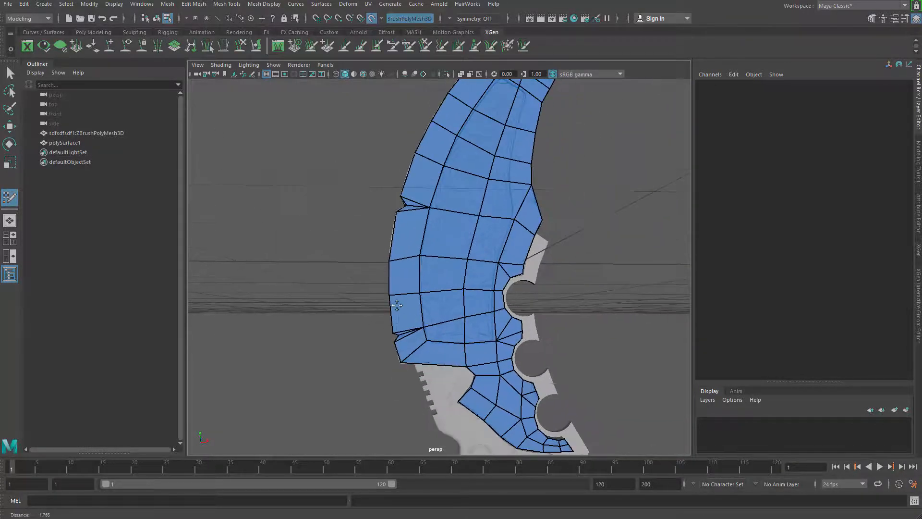
scroll(441, 317, down, 2)
scroll(454, 346, up, 4)
alt+middle_drag(455, 358, 468, 263)
scroll(467, 262, up, 4)
alt+drag(467, 263, 446, 279)
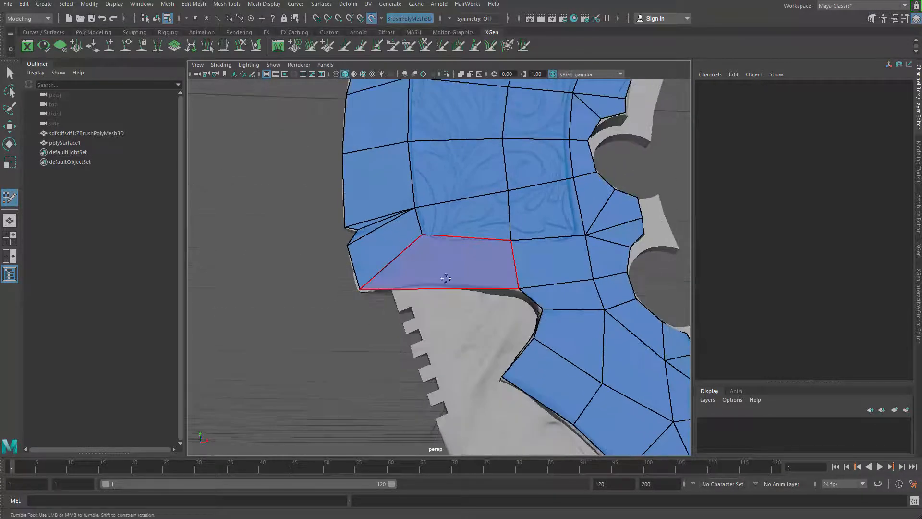
- Replace the wide quad beneath the ornamental panel with narrower quads that follow the curved lower edge, moving the inner corner vertex
ctrl+shift+click(456, 269)
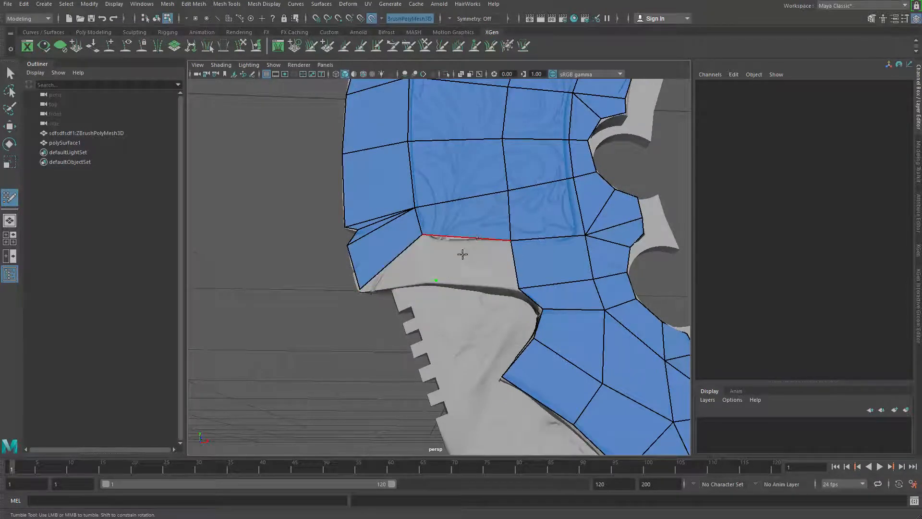
shift+click(424, 261)
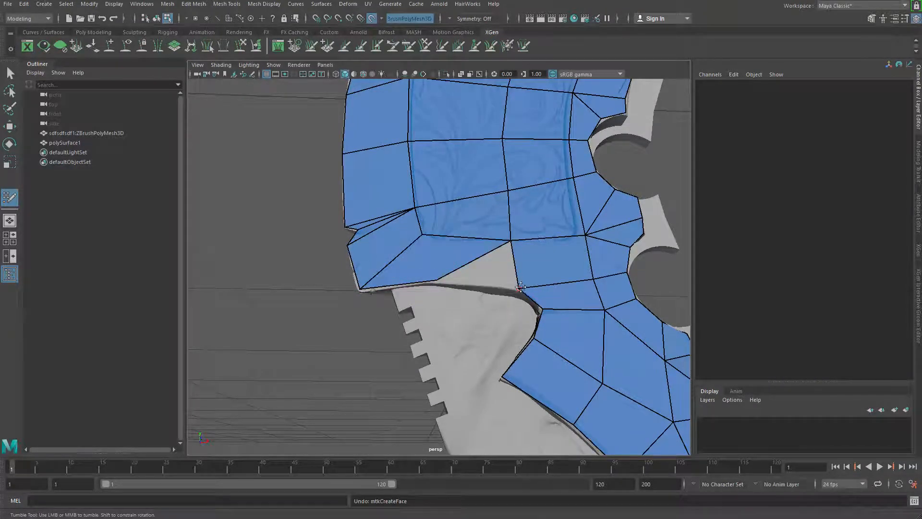
drag(541, 289, 532, 289)
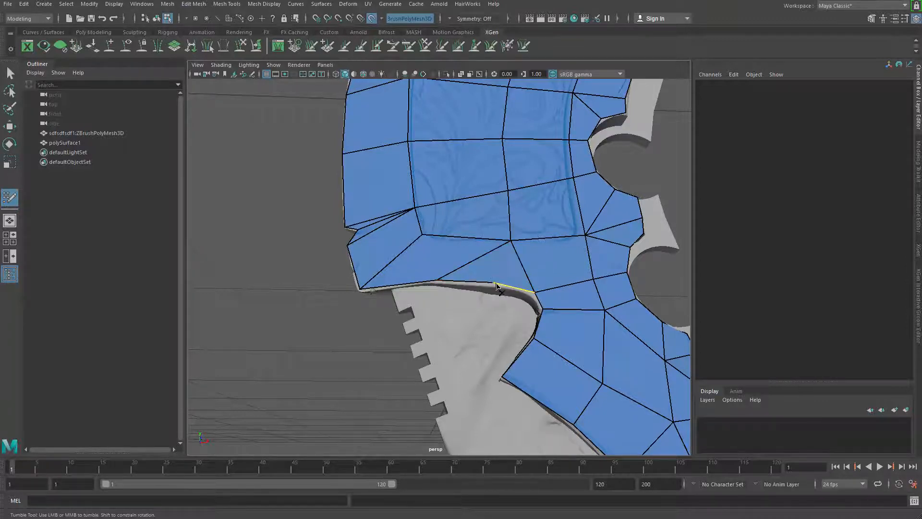
- Delete the quads at and beneath the ornamental panel's lower corner and refill the gap with narrower faces following the curved lower edge
ctrl+shift+click(463, 252)
ctrl+shift+click(475, 220)
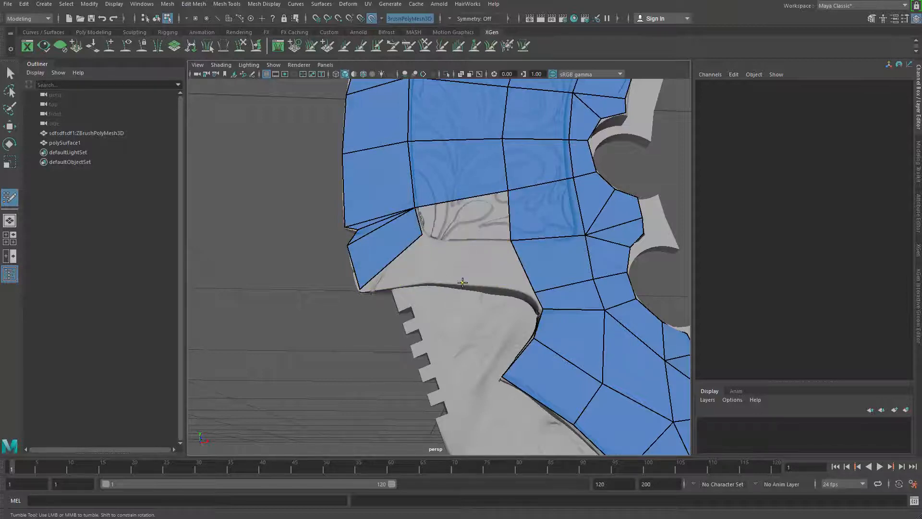
shift+click(440, 259)
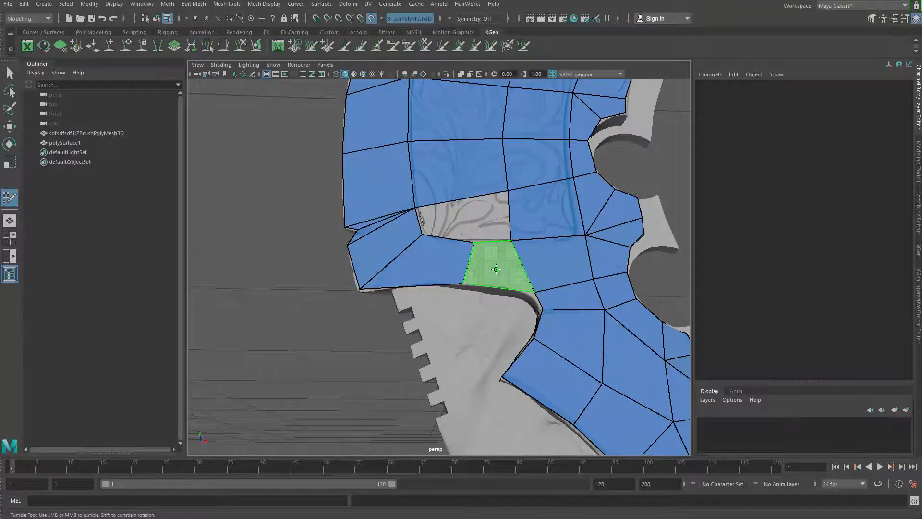
shift+click(495, 268)
shift+click(487, 216)
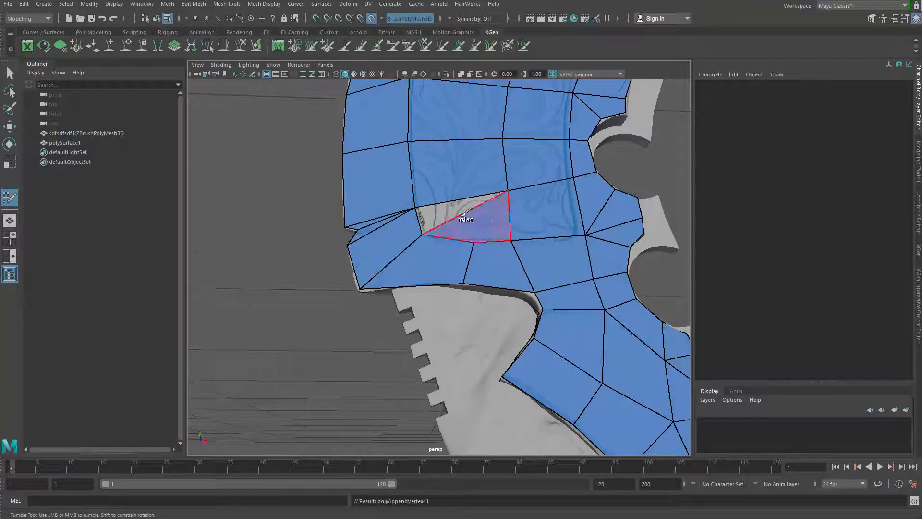
- Shift the new quads' upper and lower vertices and the neighbouring border vertex along the curved lower edge to even their spacing
mouse_move(475, 243)
mouse_down()
mouse_move(426, 236)
mouse_move(454, 243)
mouse_up()
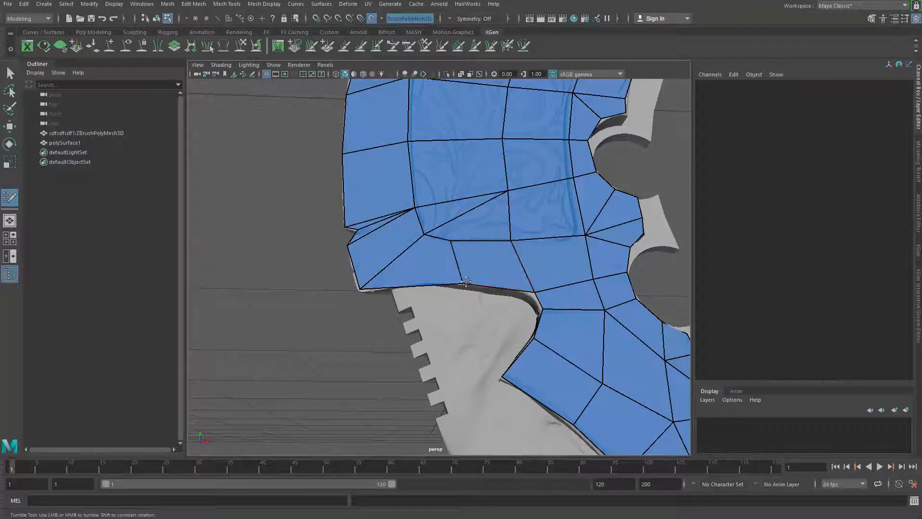
drag(465, 282, 453, 278)
mouse_move(530, 290)
mouse_down()
mouse_move(518, 285)
mouse_move(525, 290)
mouse_up()
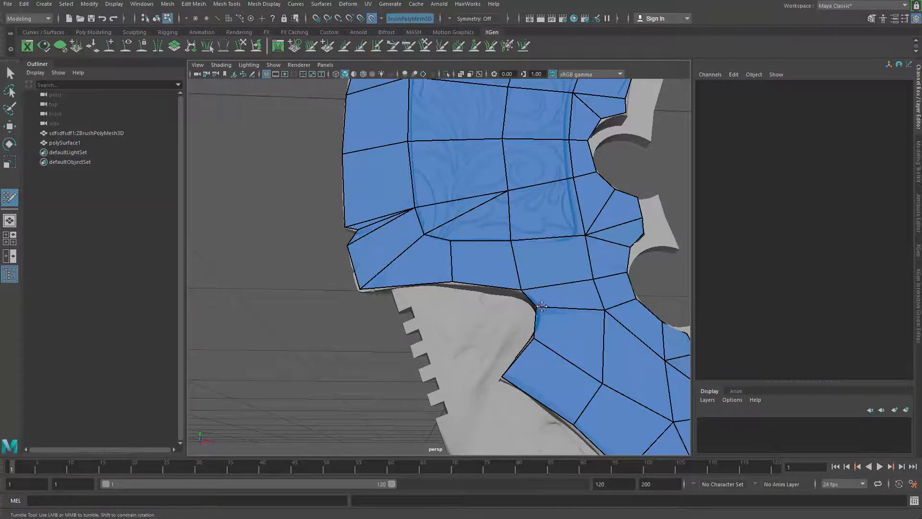
- Examine the retopologized blade from several angles, checking the tip, notches, lower corner and round cutouts against the sculpt
alt+right_drag(540, 327, 403, 290)
alt+drag(404, 290, 414, 381)
mouse_move(413, 381)
alt+right_down()
mouse_move(438, 302)
mouse_move(451, 292)
alt+right_up()
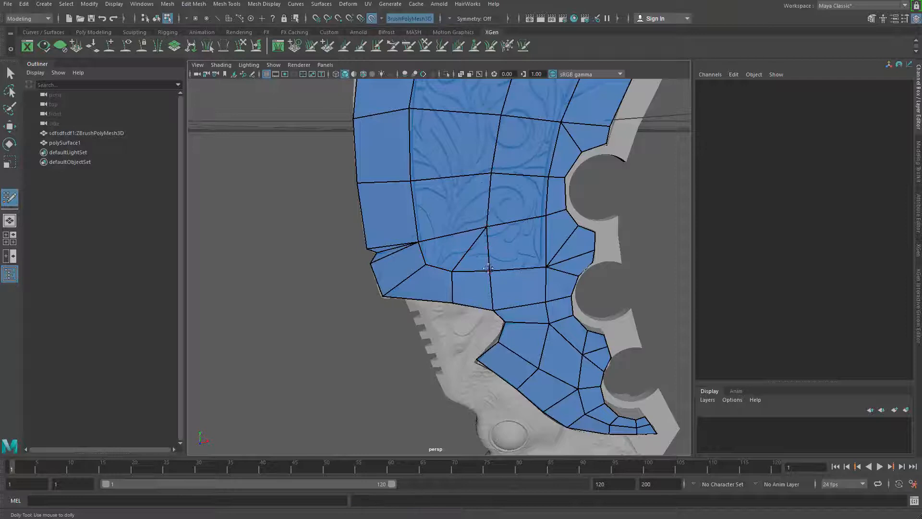
alt+drag(478, 217, 489, 247)
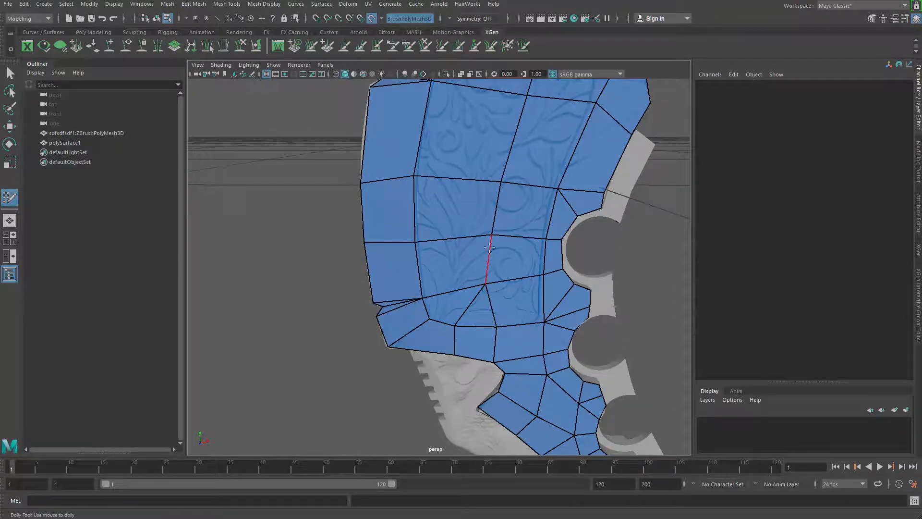
alt+right_drag(493, 236, 433, 242)
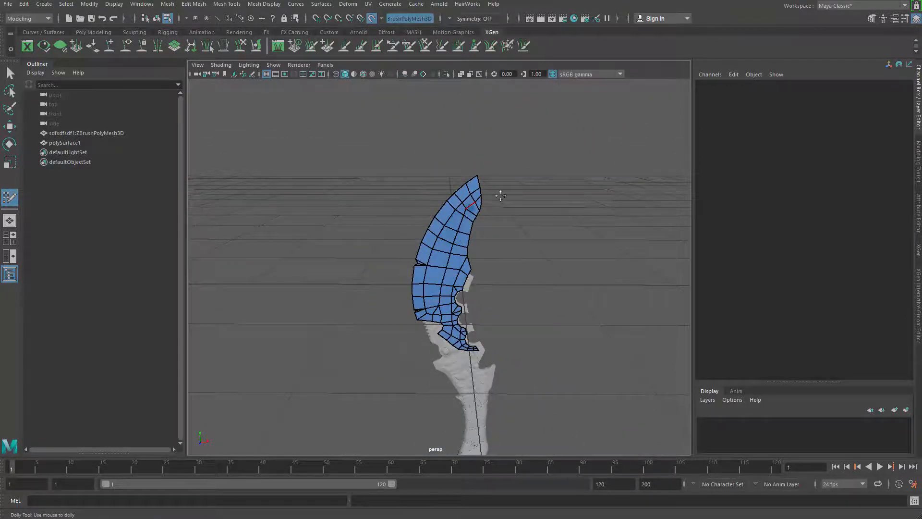
alt+right_drag(500, 195, 446, 313)
alt+drag(486, 253, 435, 368)
alt+right_drag(435, 368, 556, 216)
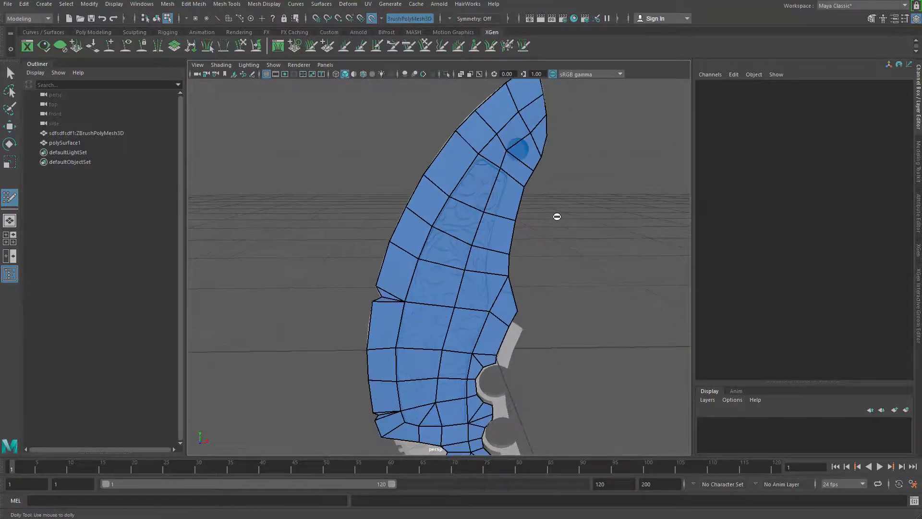
alt+middle_drag(555, 216, 506, 300)
alt+drag(468, 253, 488, 280)
alt+right_drag(487, 281, 527, 263)
alt+middle_drag(522, 216, 515, 255)
alt+right_drag(515, 255, 444, 307)
alt+middle_drag(444, 336, 466, 269)
mouse_move(466, 269)
alt+mouse_down()
mouse_move(543, 289)
mouse_move(480, 260)
alt+mouse_up()
alt+middle_drag(456, 389, 480, 307)
alt+right_drag(480, 332, 548, 339)
alt+drag(548, 339, 480, 279)
alt+right_drag(480, 279, 509, 269)
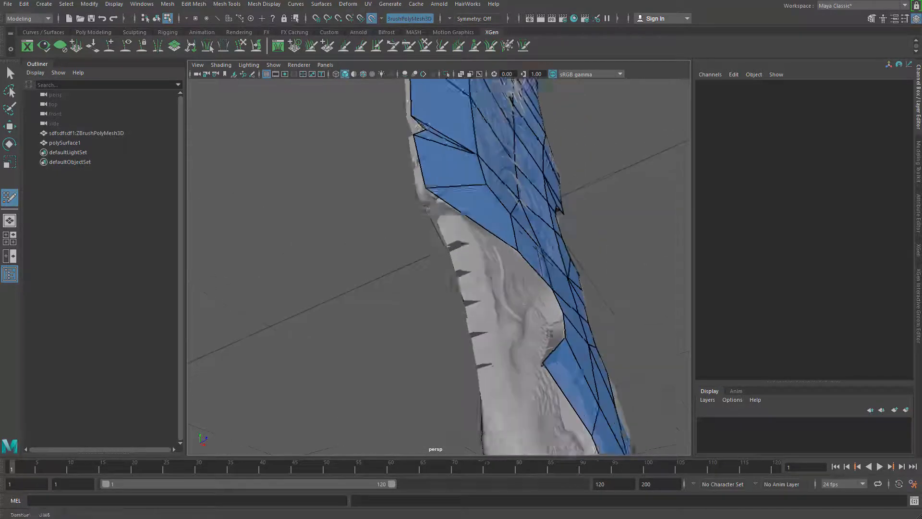
alt+middle_drag(509, 269, 475, 269)
alt+right_drag(374, 230, 423, 211)
alt+middle_drag(375, 206, 415, 236)
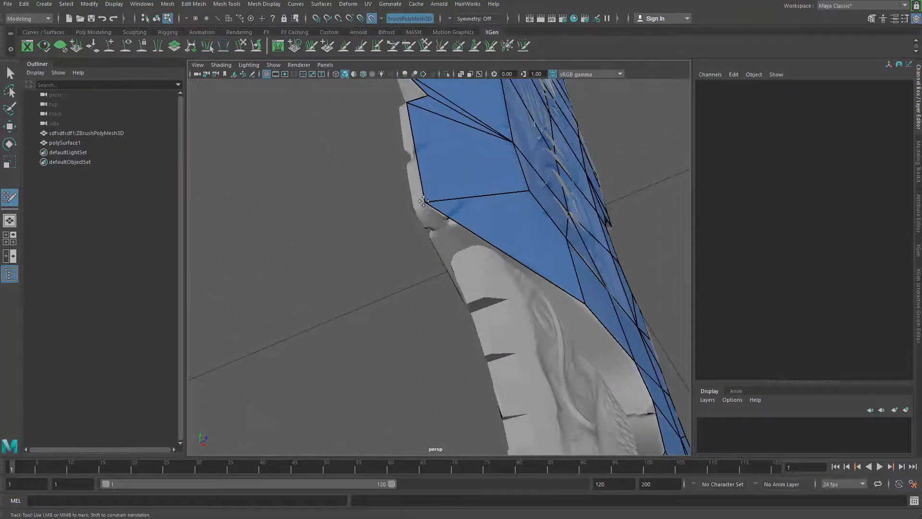
alt+drag(423, 201, 386, 266)
alt+right_drag(383, 264, 336, 262)
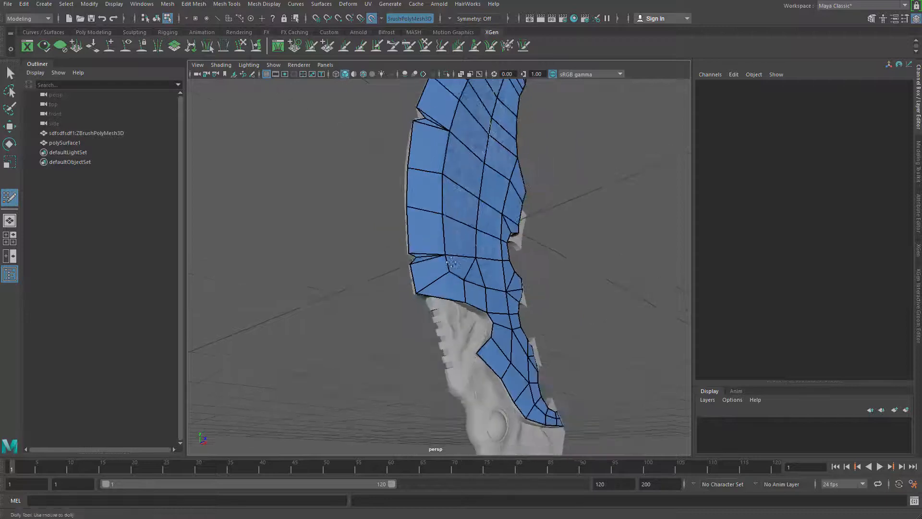
alt+drag(504, 211, 425, 234)
alt+right_drag(425, 234, 462, 268)
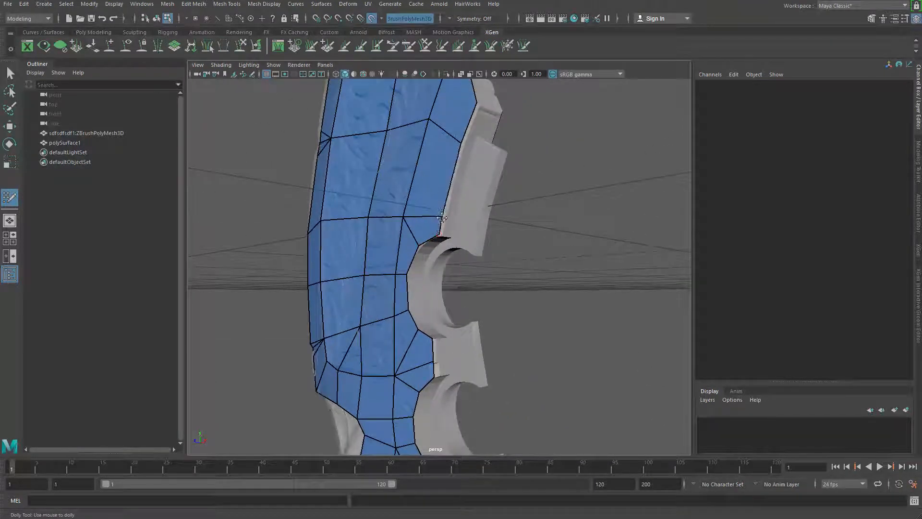
- Fill the first quads across the blade's thickness, starting at the protruding corner above the round cutouts
alt+drag(442, 218, 470, 264)
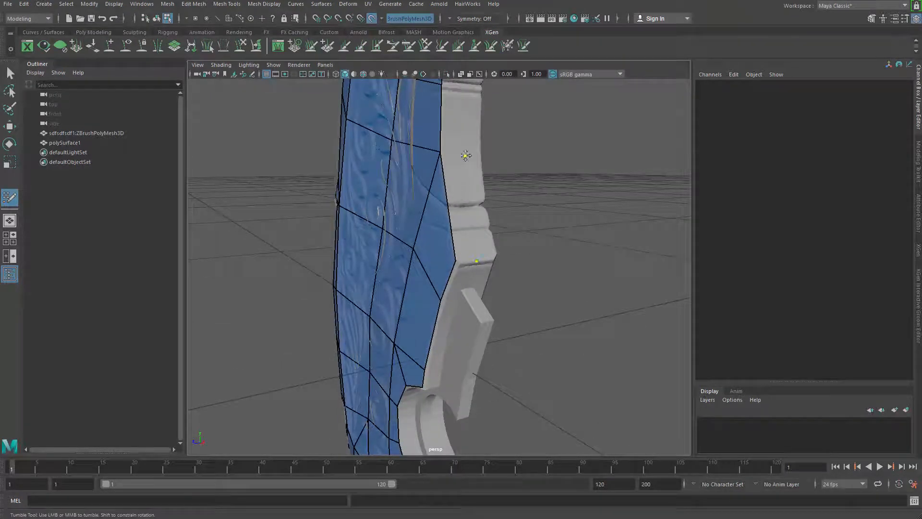
shift+click(453, 196)
mouse_move(452, 196)
alt+mouse_down()
mouse_move(456, 243)
mouse_move(416, 241)
mouse_move(424, 209)
mouse_move(422, 247)
alt+mouse_up()
shift+click(420, 244)
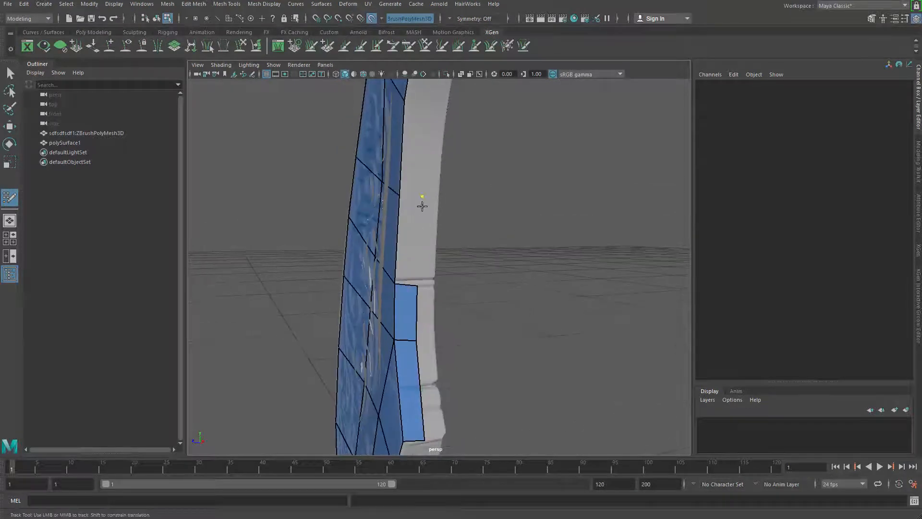
- Extend the strip of quads along the blade's thickness up to the pointed tip
alt+right_drag(426, 191, 409, 225)
middle_drag(410, 205, 435, 202)
alt+drag(436, 198, 420, 220)
mouse_move(419, 220)
alt+middle_down()
mouse_move(436, 202)
mouse_move(416, 229)
alt+middle_up()
drag(414, 238, 432, 236)
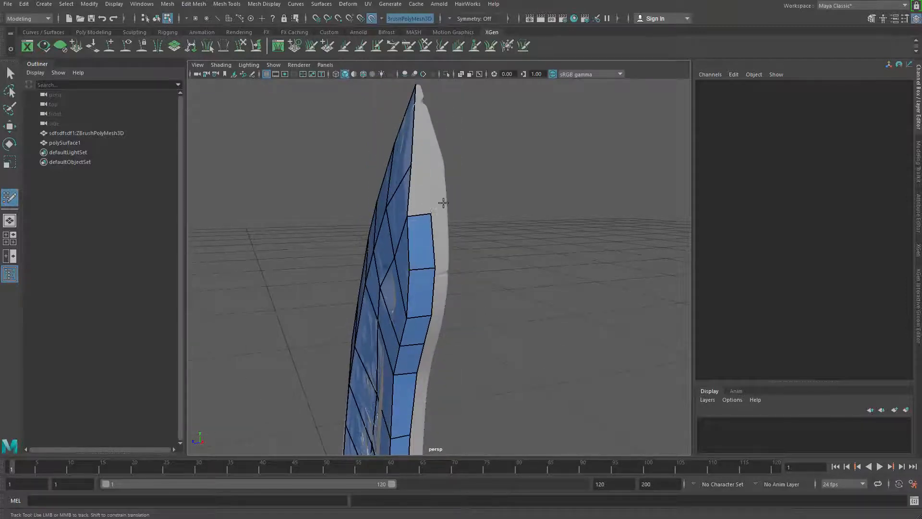
alt+drag(443, 202, 430, 269)
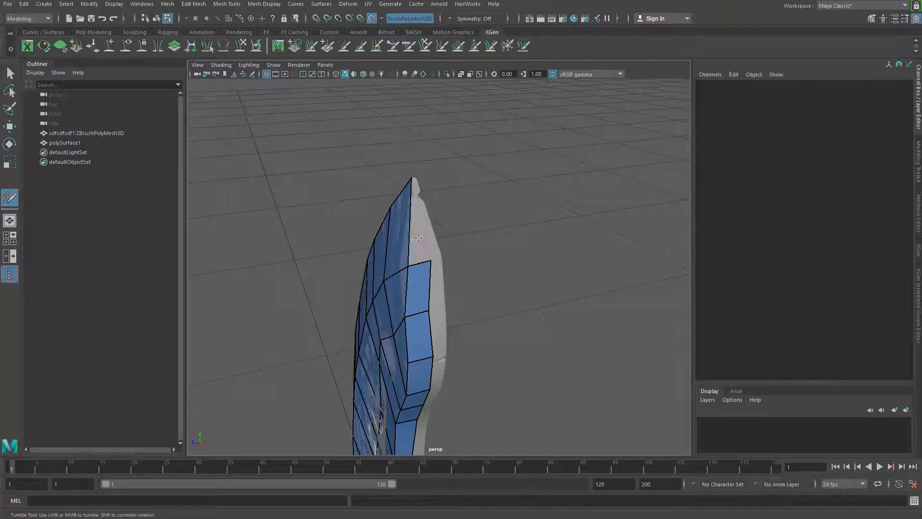
drag(419, 239, 428, 246)
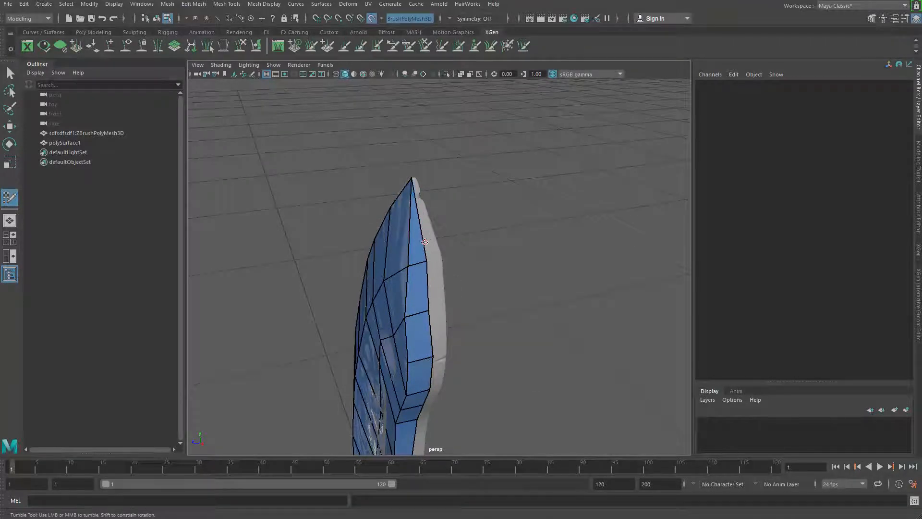
- Move the side strip's tip vertex and the outer vertex below it inward to fit the sculpt's narrowing point
alt+drag(426, 259, 427, 283)
alt+right_drag(427, 283, 510, 262)
alt+middle_drag(413, 327, 438, 245)
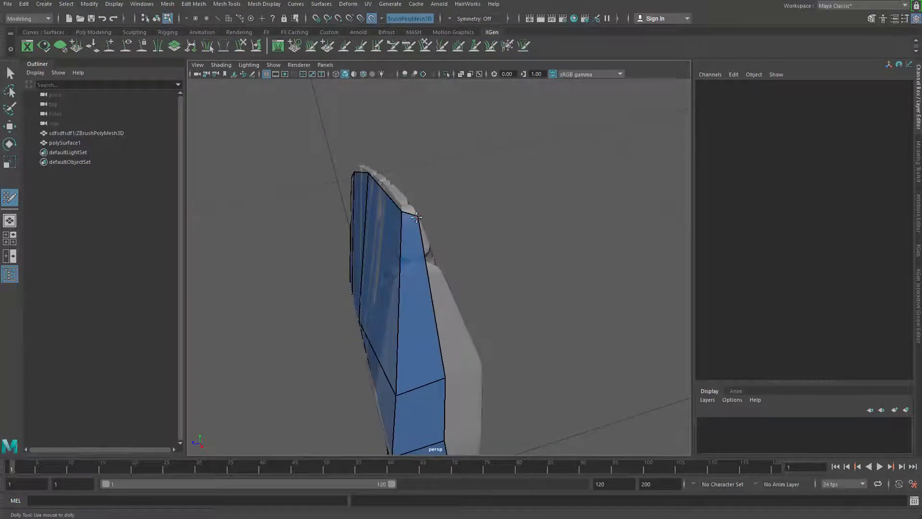
drag(417, 217, 410, 214)
drag(444, 375, 442, 374)
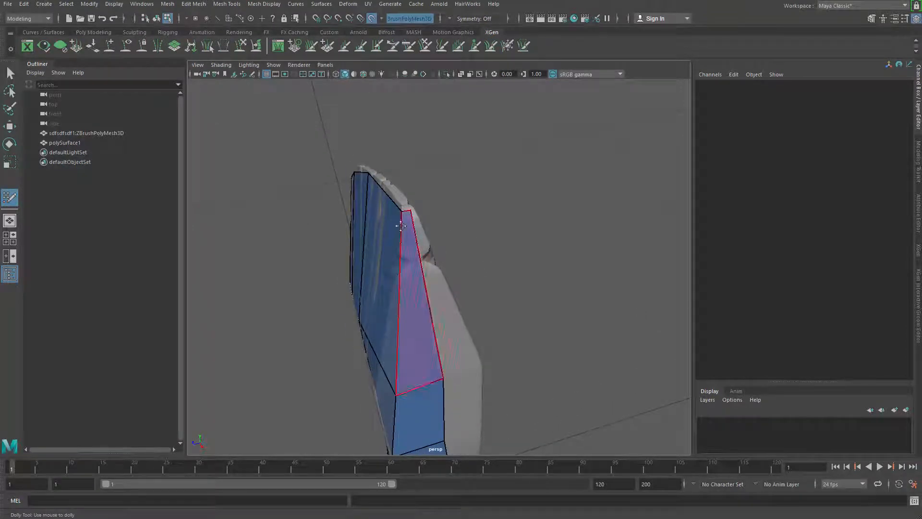
shift+click(403, 206)
- Try to extend the border edge on the opposite side of the blade across its thickness
alt+drag(412, 208, 513, 223)
ctrl+click(499, 164)
alt+middle_drag(499, 164, 503, 237)
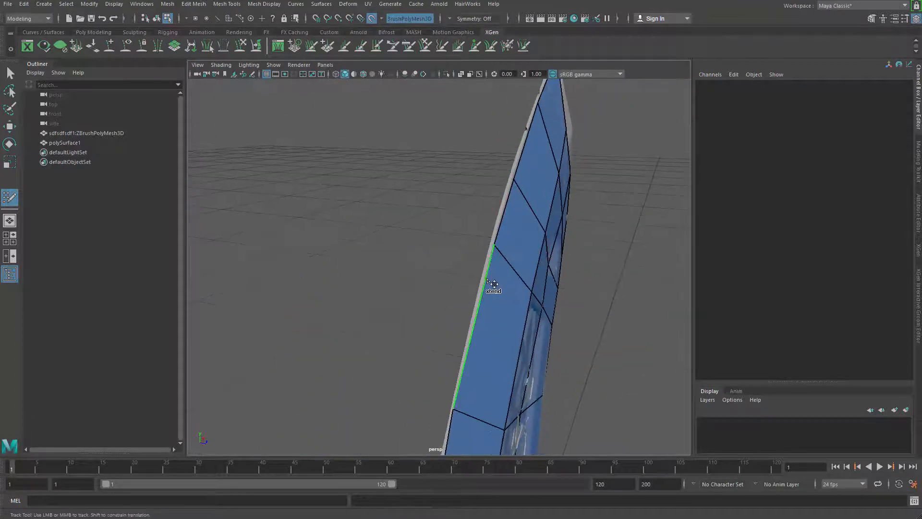
shift+click(487, 281)
key(ctrl+z)
- Nudge the strip's end vertex at the tip and the vertex along its inner edge to follow the sculpt
alt+drag(548, 216, 406, 211)
alt+middle_drag(423, 195, 477, 251)
alt+right_drag(482, 248, 527, 252)
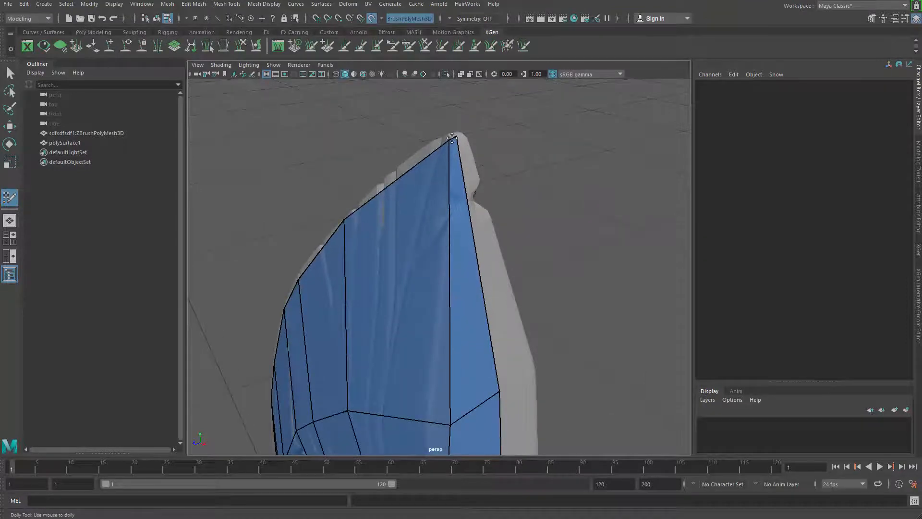
drag(457, 135, 457, 134)
alt+right_drag(469, 269, 452, 284)
alt+middle_drag(452, 283, 442, 181)
alt+drag(442, 181, 425, 263)
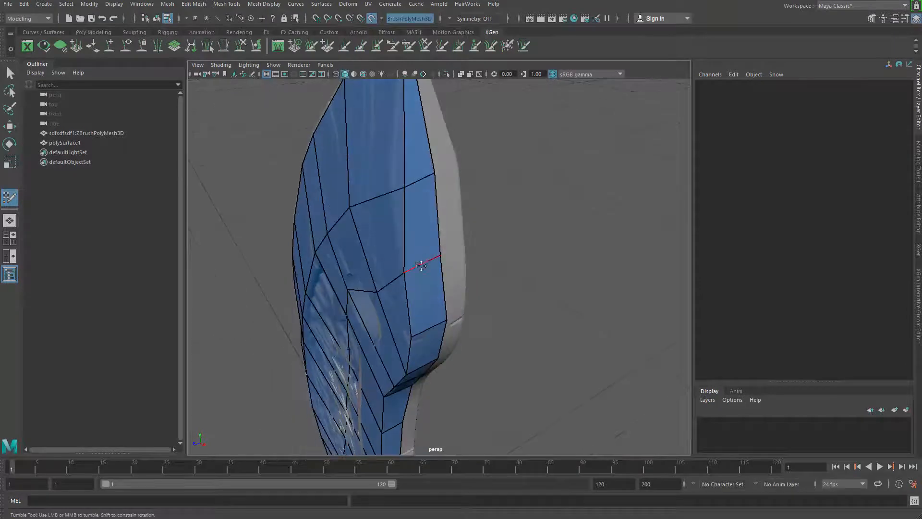
drag(404, 189, 394, 181)
- Fill quads around the stepped ledge above the first round cutout and extend them down the raised block's side
alt+right_drag(394, 181, 346, 176)
alt+drag(346, 176, 469, 235)
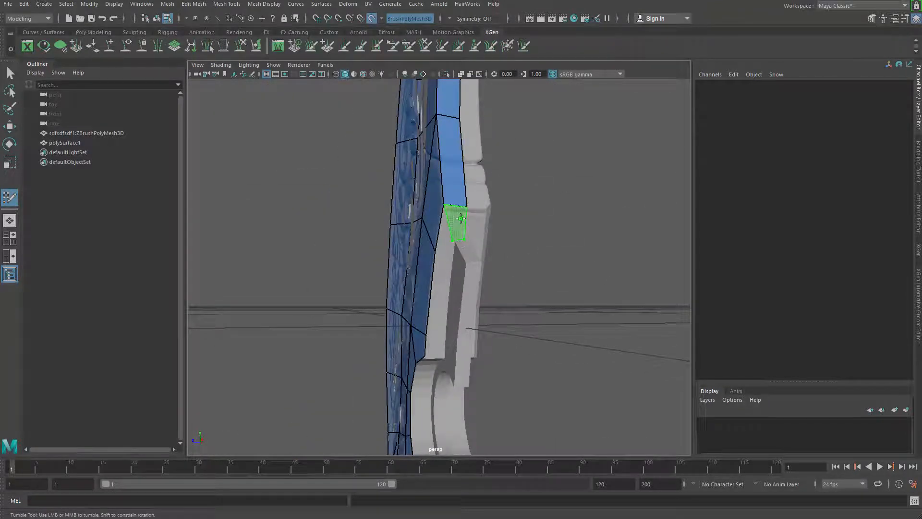
shift+click(447, 259)
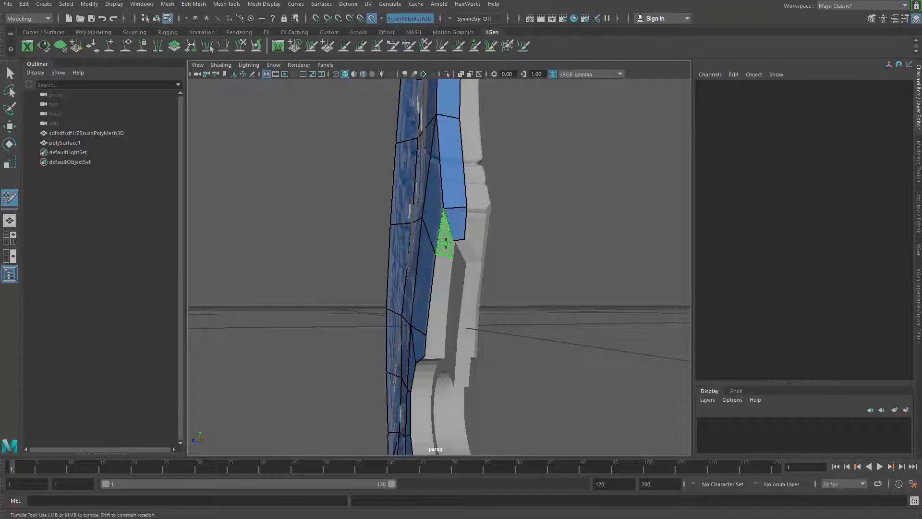
alt+right_drag(445, 205, 472, 172)
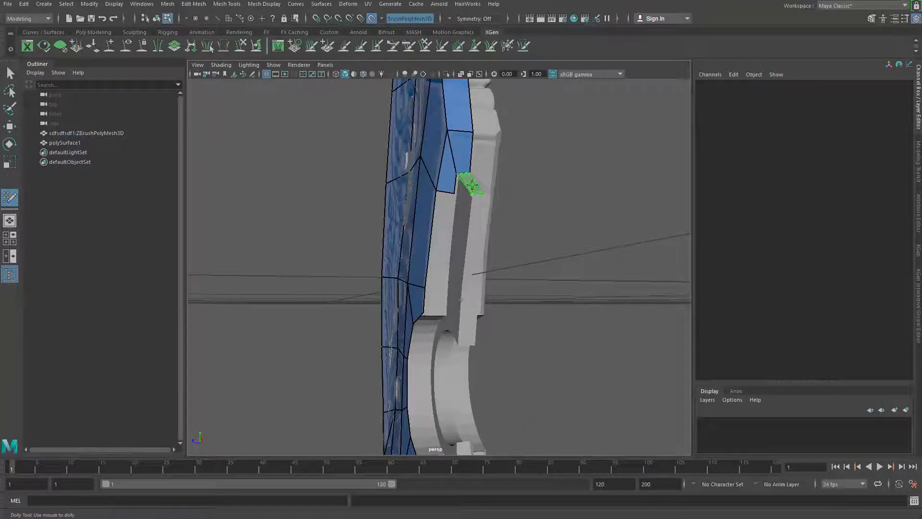
shift+click(461, 195)
alt+drag(470, 231, 506, 192)
middle_drag(507, 184, 495, 279)
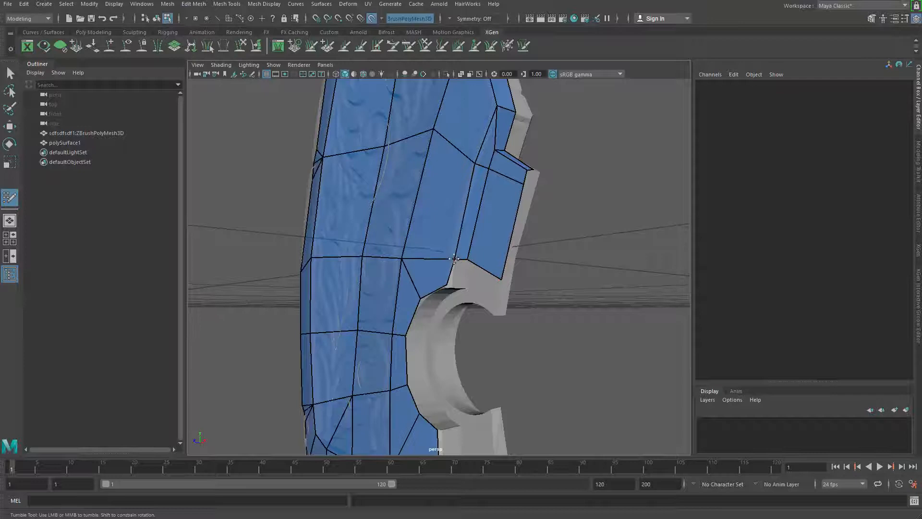
- Align the raised block's lower corner vertex with the sculpt and extend its bottom edges down to the first cutout's rim
drag(467, 260, 456, 256)
key(ctrl+z)
alt+middle_drag(458, 258, 433, 220)
alt+right_drag(433, 220, 489, 254)
drag(434, 202, 441, 204)
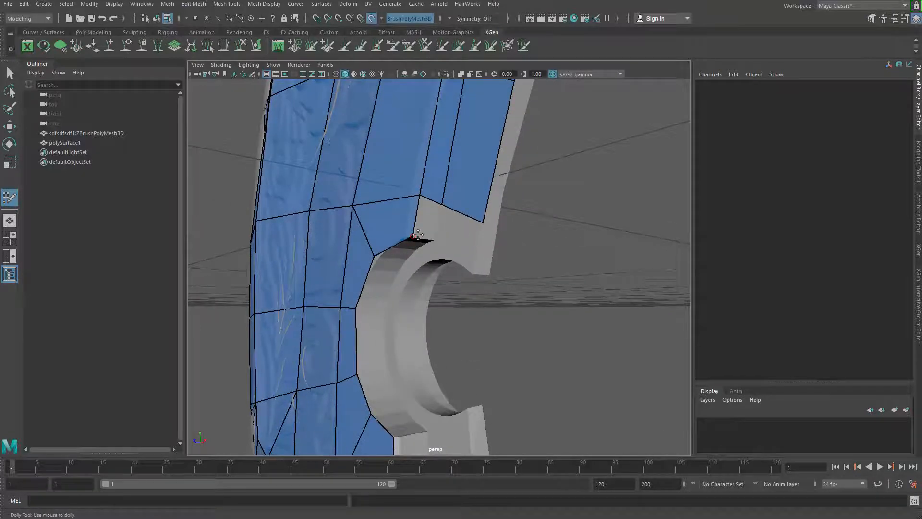
middle_drag(439, 223, 476, 246)
- Try to extend the border edges onto the inner wall of the first round cutout
alt+drag(471, 259, 398, 248)
alt+middle_drag(398, 249, 436, 204)
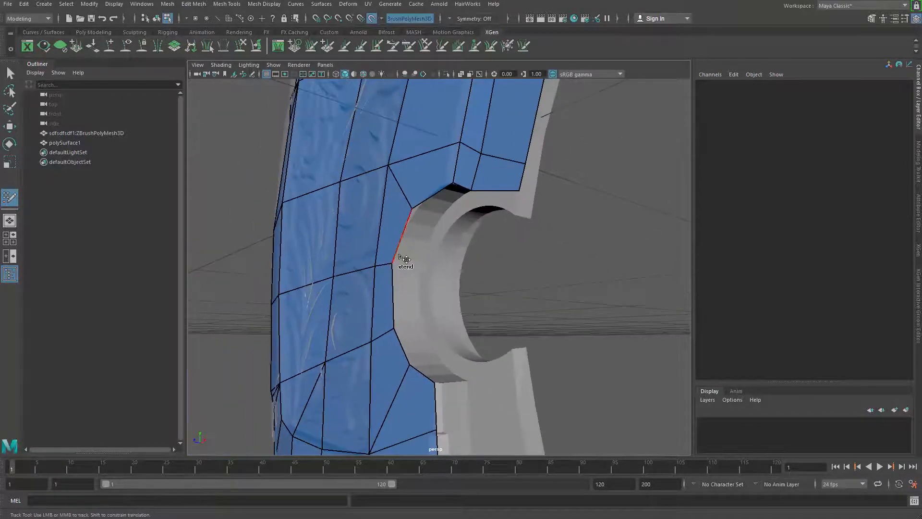
middle_drag(404, 252, 421, 254)
alt+drag(450, 265, 454, 206)
alt+middle_drag(454, 207, 435, 269)
key(ctrl+z)
- Extend a quad onto the first cutout's upper wall and two quads across the side of the tooth below it
alt+drag(427, 311, 399, 287)
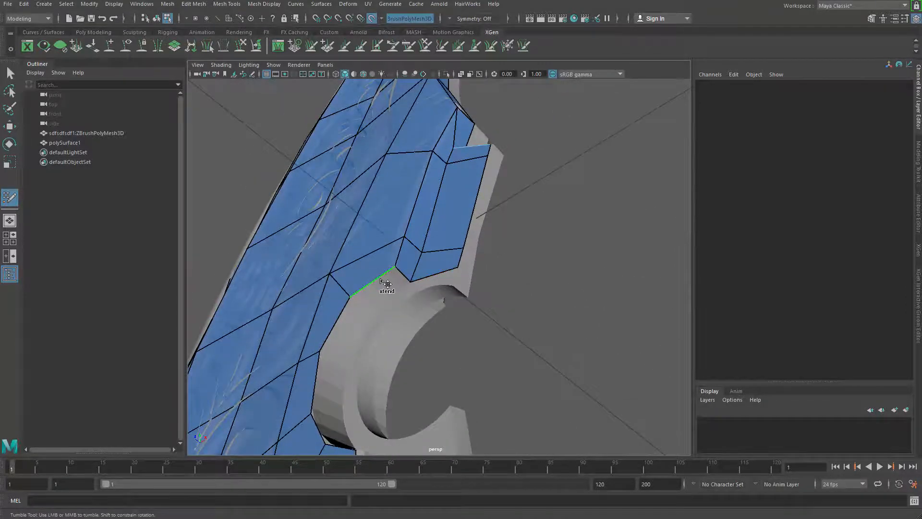
alt+drag(362, 313, 462, 214)
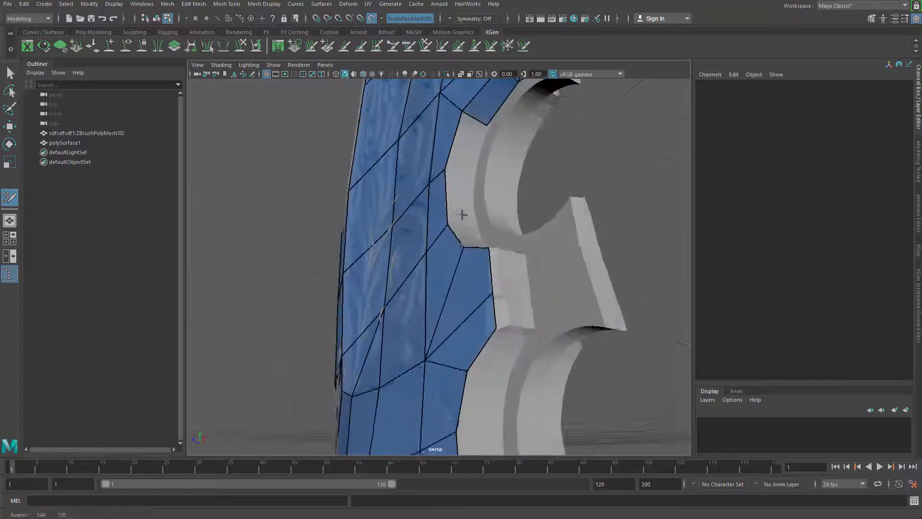
alt+middle_drag(462, 215, 450, 279)
drag(423, 287, 464, 291)
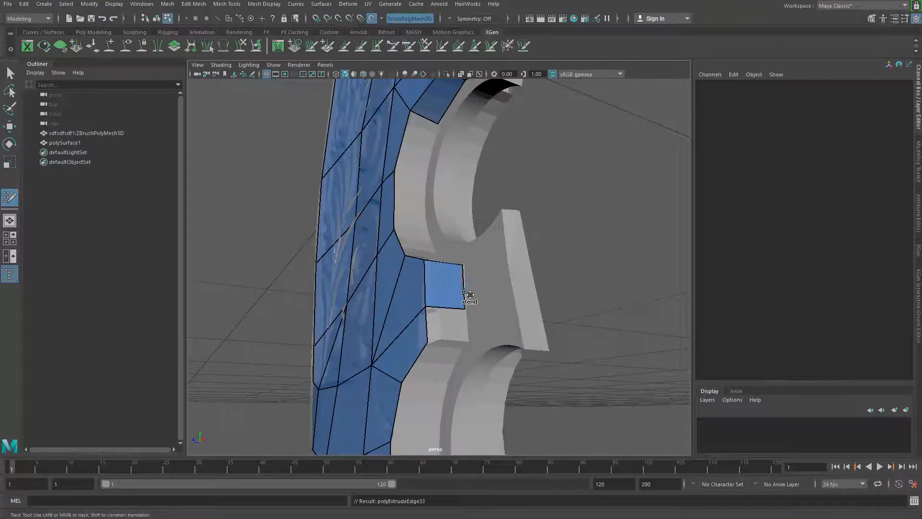
drag(427, 323, 467, 326)
- Extend the remaining border edges along the first cutout's inner wall down to the tooth's side quads
alt+middle_drag(467, 326, 465, 386)
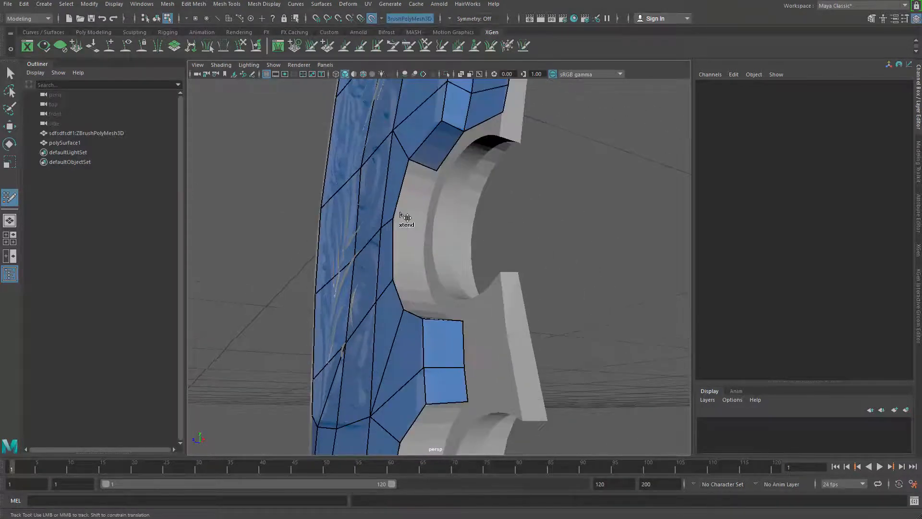
middle_drag(402, 213, 438, 221)
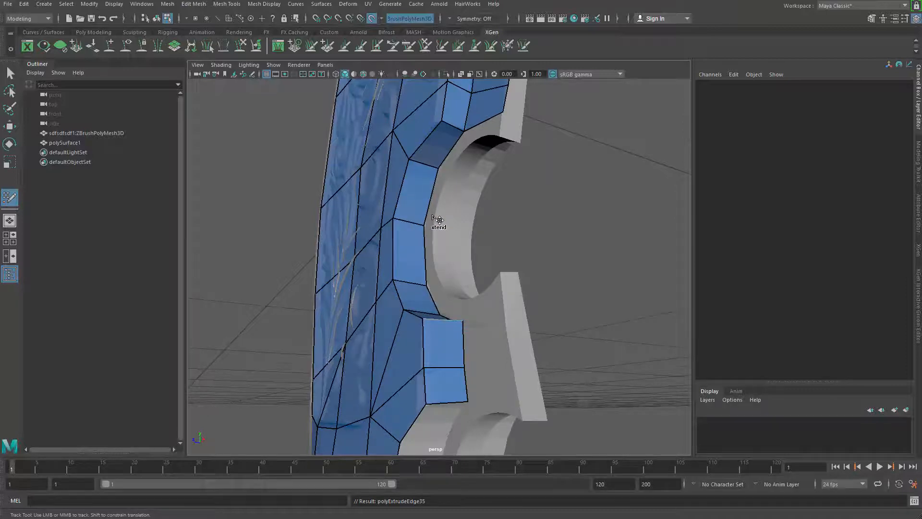
alt+drag(440, 312, 456, 297)
alt+middle_drag(449, 386, 453, 297)
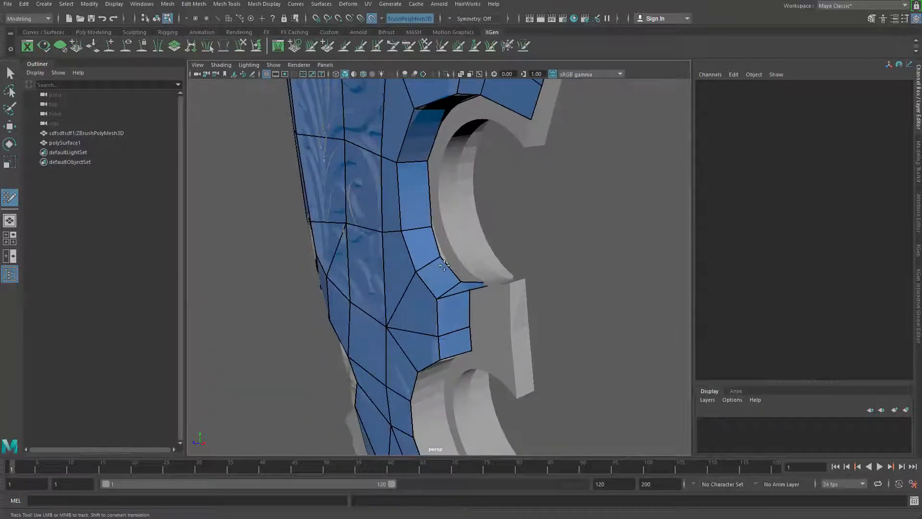
- Undo the last two extensions and re-extend the front rim's border edges along the first cutout's inner wall
key(ctrl+z)
key(ctrl+z)
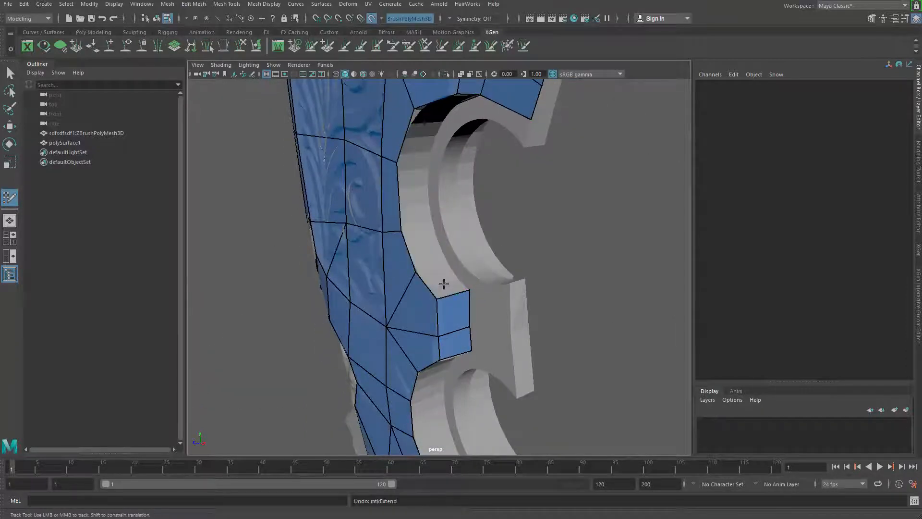
drag(429, 286, 463, 272)
middle_drag(411, 250, 439, 244)
mouse_move(442, 238)
alt+mouse_down()
mouse_move(465, 227)
mouse_move(429, 232)
alt+mouse_up()
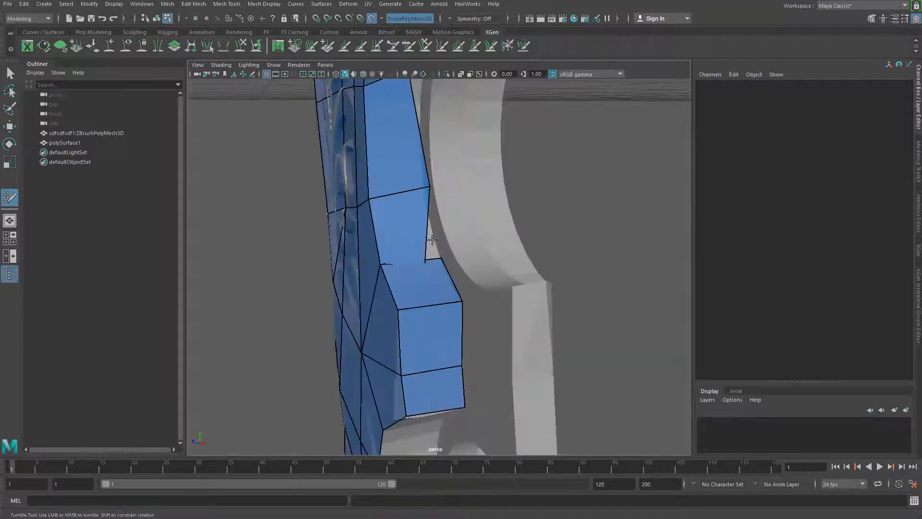
- Reposition the lower outer vertices of the first cutout's wall strip to follow the curve and weld the gap above the tooth
drag(436, 180, 408, 186)
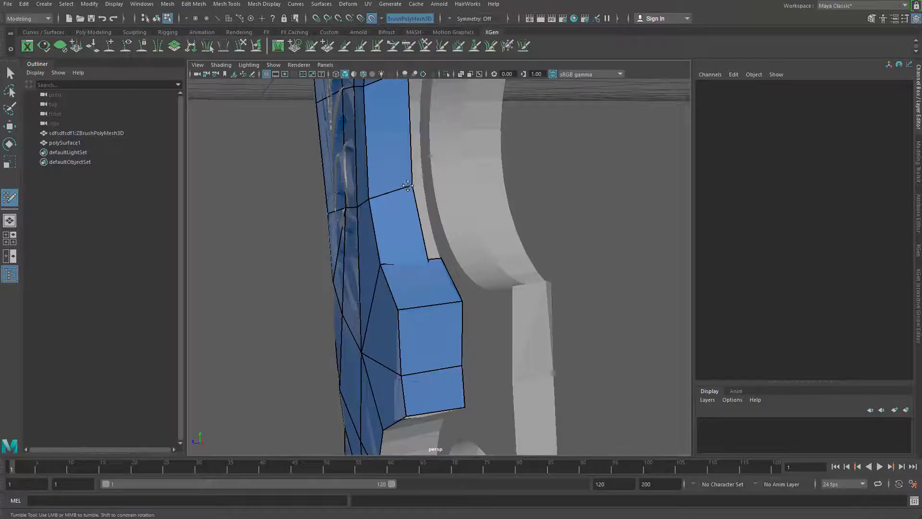
drag(424, 245, 468, 232)
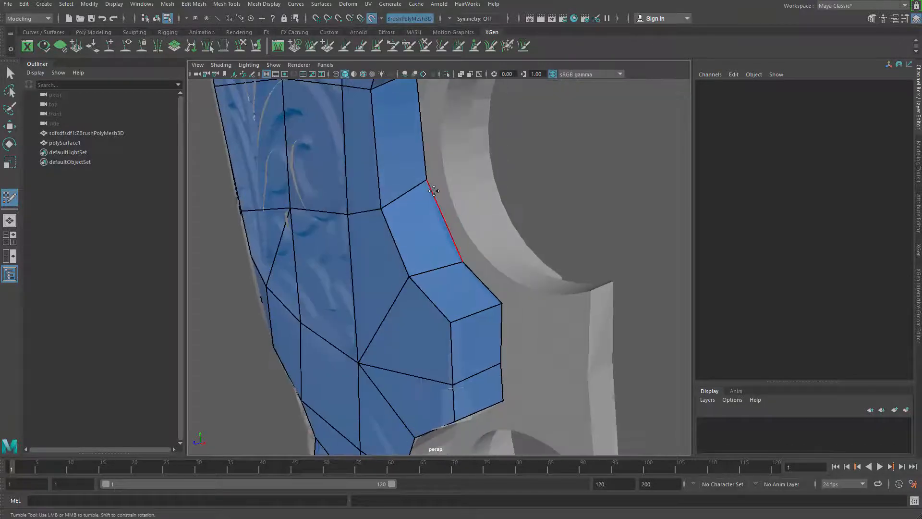
drag(431, 183, 427, 198)
- Align the upper outer vertices of the first cutout's wall strip with the curve and weld the gap at the upper-wall quad
alt+drag(438, 166, 428, 196)
alt+middle_drag(428, 195, 430, 259)
alt+drag(430, 255, 434, 228)
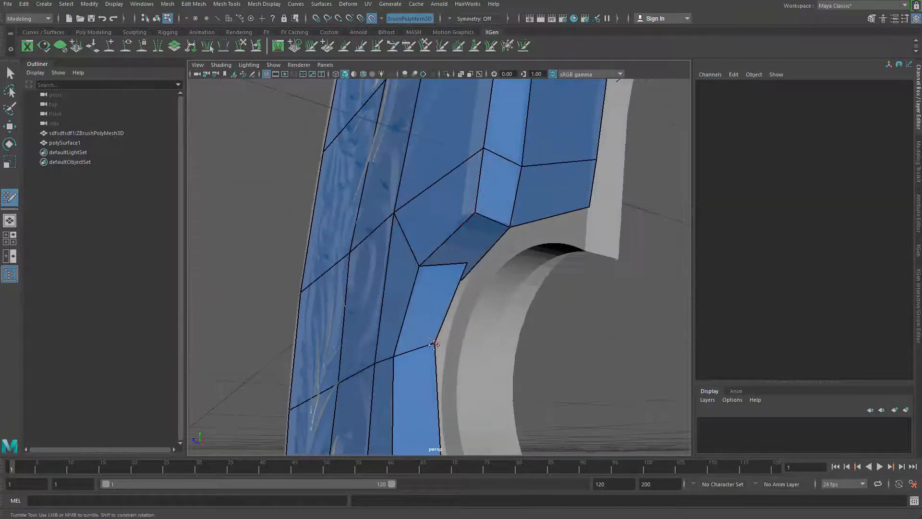
drag(434, 343, 434, 372)
mouse_move(460, 289)
mouse_down()
mouse_move(447, 303)
mouse_move(462, 283)
mouse_up()
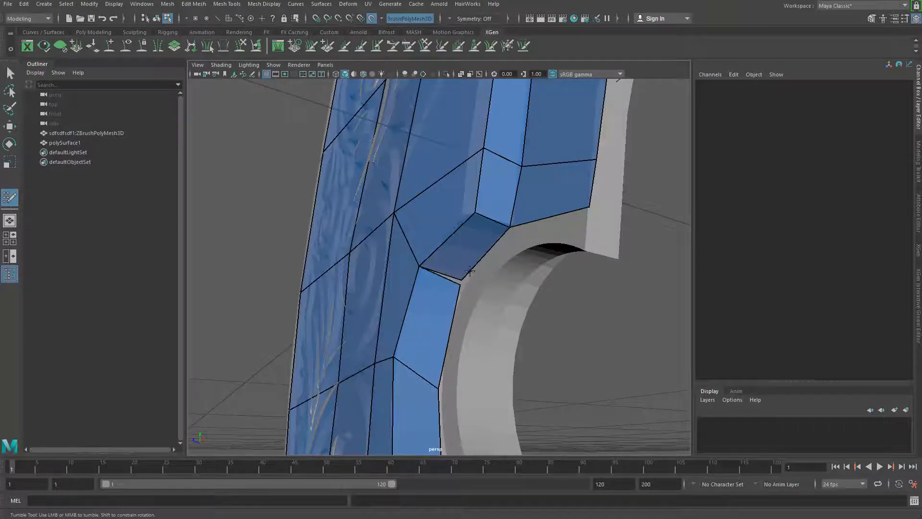
click(475, 244)
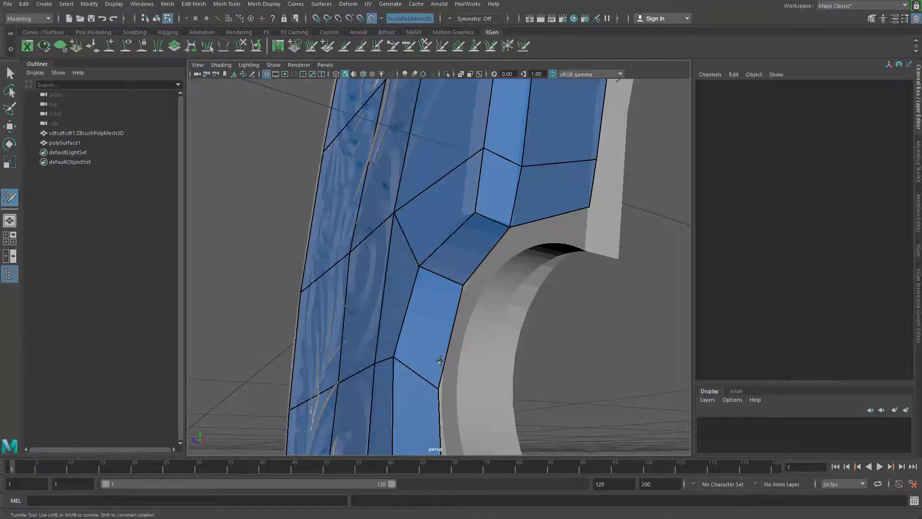
- Slide the front rim vertex midway along the first cutout to level its edge across the inner wall
alt+drag(438, 387, 458, 197)
alt+middle_drag(459, 196, 450, 290)
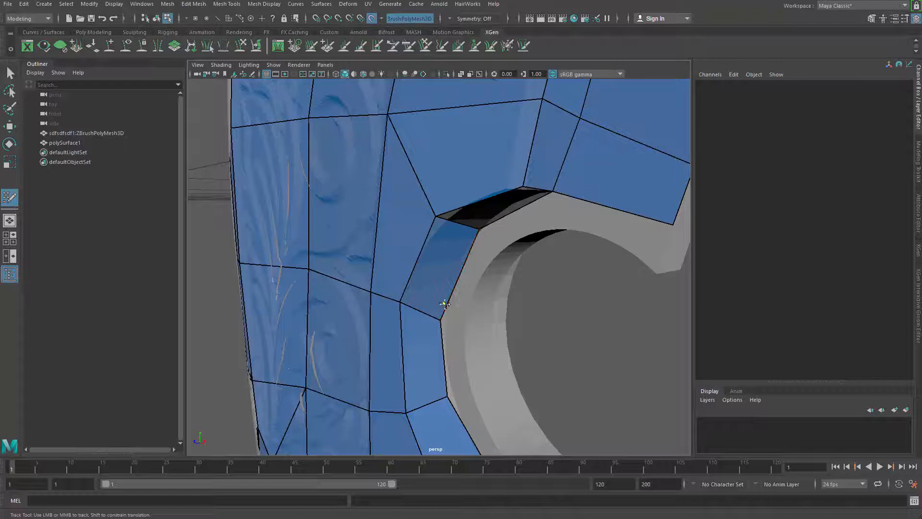
drag(445, 304, 422, 300)
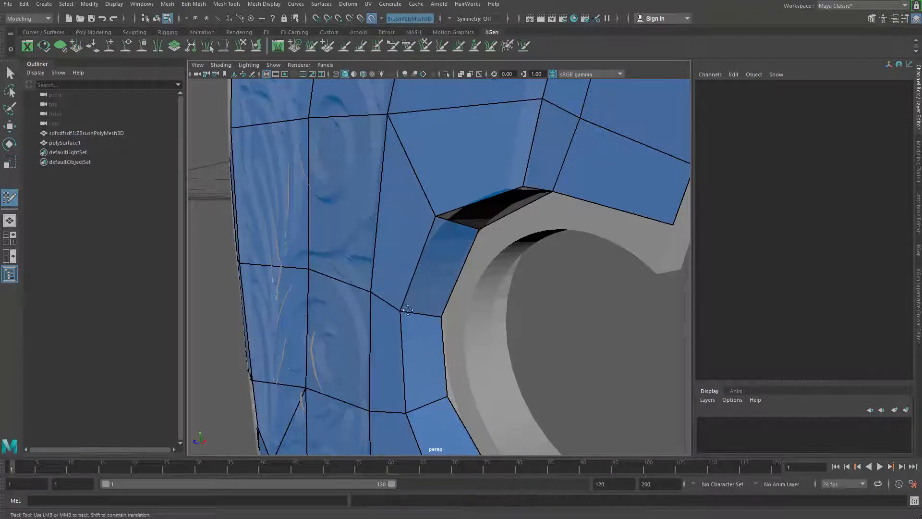
- Extend a quad from the first tooth's underside onto the upper wall of the second cutout
scroll(440, 315, down, 5)
alt+drag(440, 315, 408, 290)
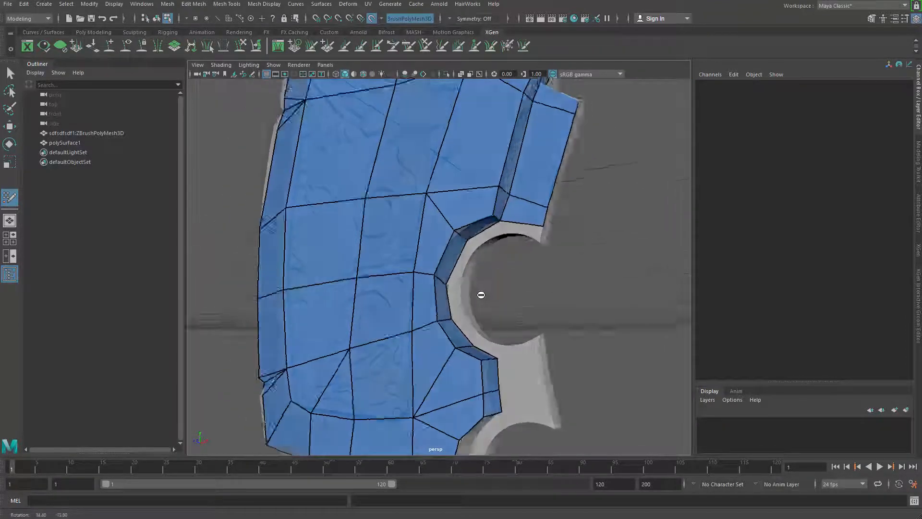
scroll(440, 280, up, 2)
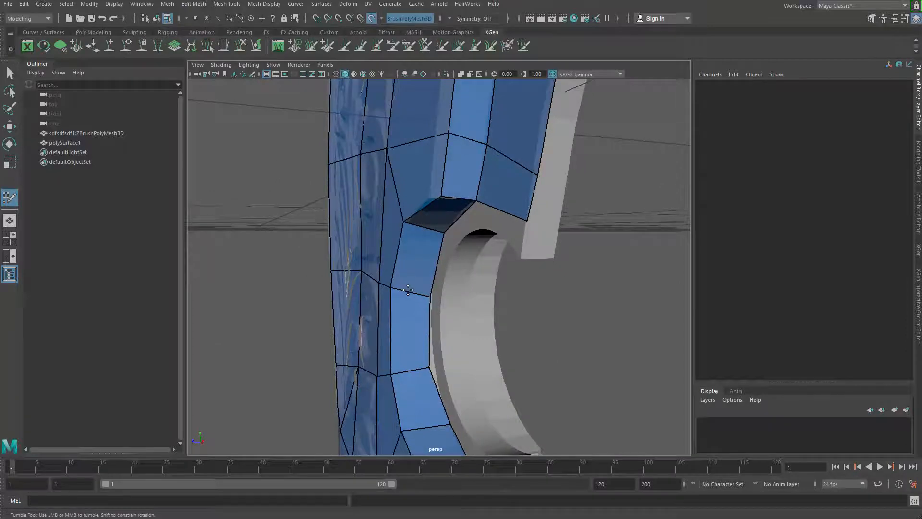
scroll(428, 364, down, 6)
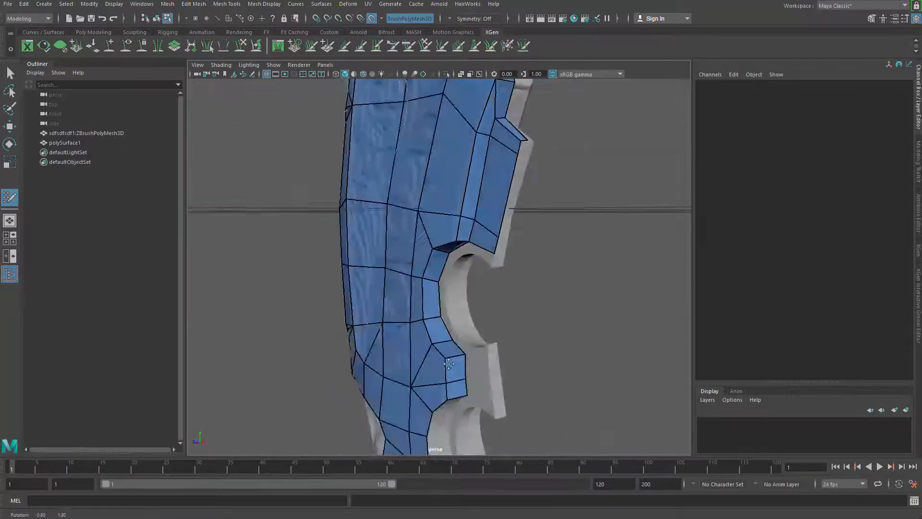
alt+drag(428, 365, 408, 384)
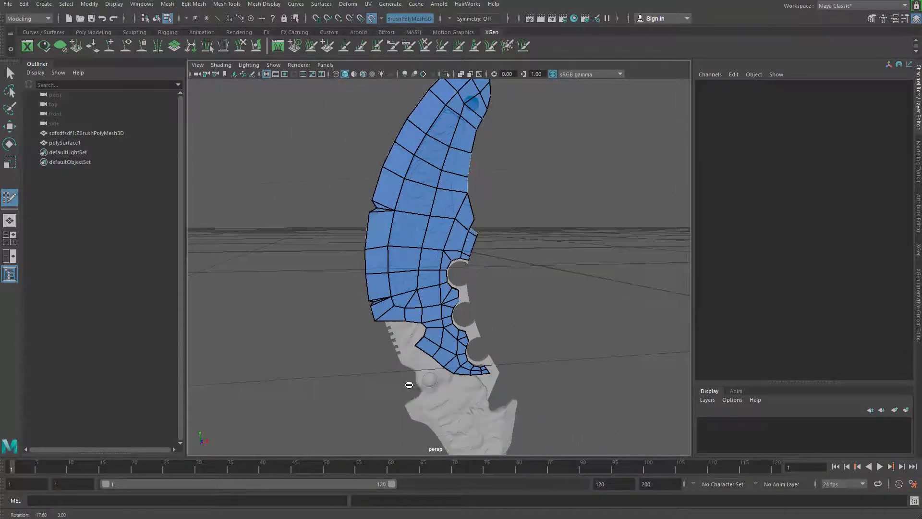
scroll(409, 384, up, 6)
alt+middle_drag(558, 366, 551, 317)
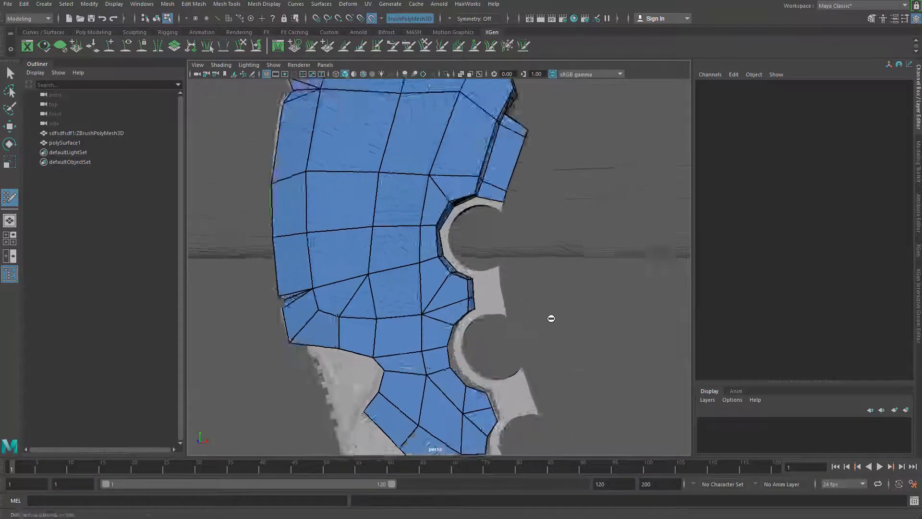
alt+drag(552, 317, 531, 327)
alt+middle_drag(532, 327, 490, 253)
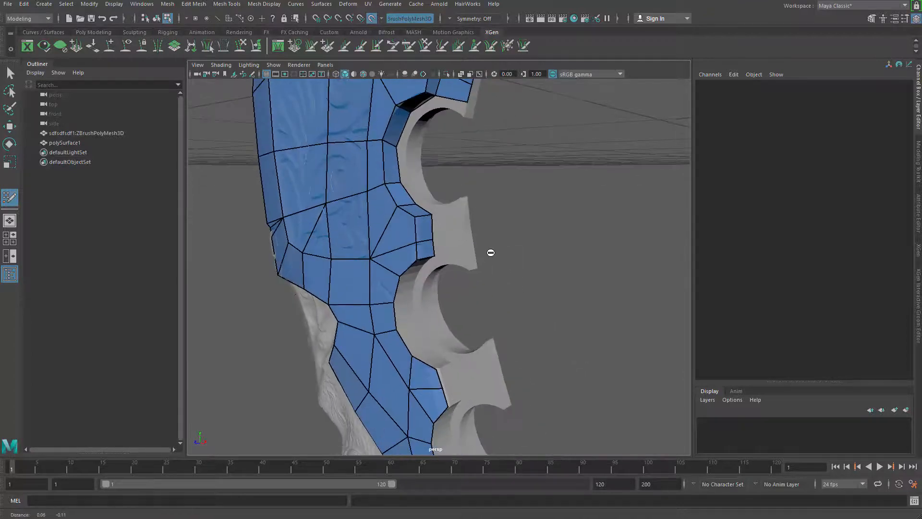
scroll(490, 252, up, 6)
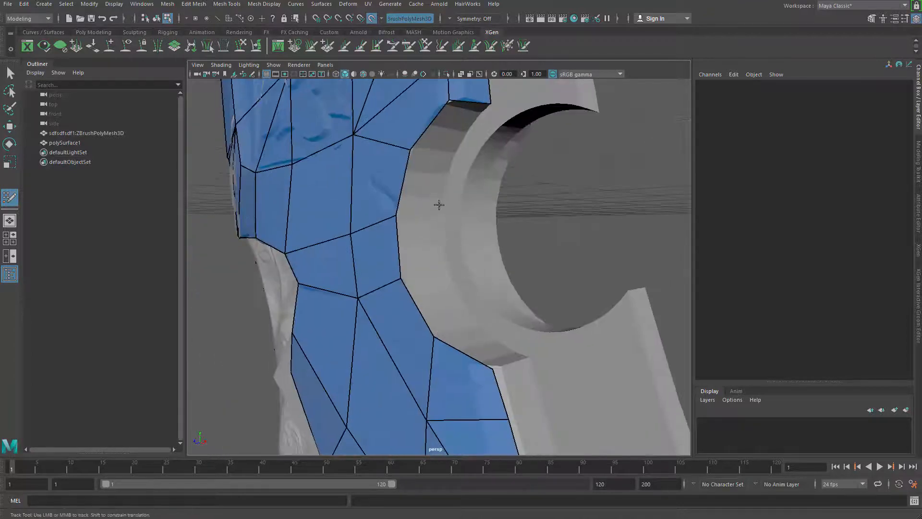
mouse_move(429, 186)
mouse_down()
mouse_move(452, 200)
mouse_move(465, 178)
mouse_up()
key(ctrl+z)
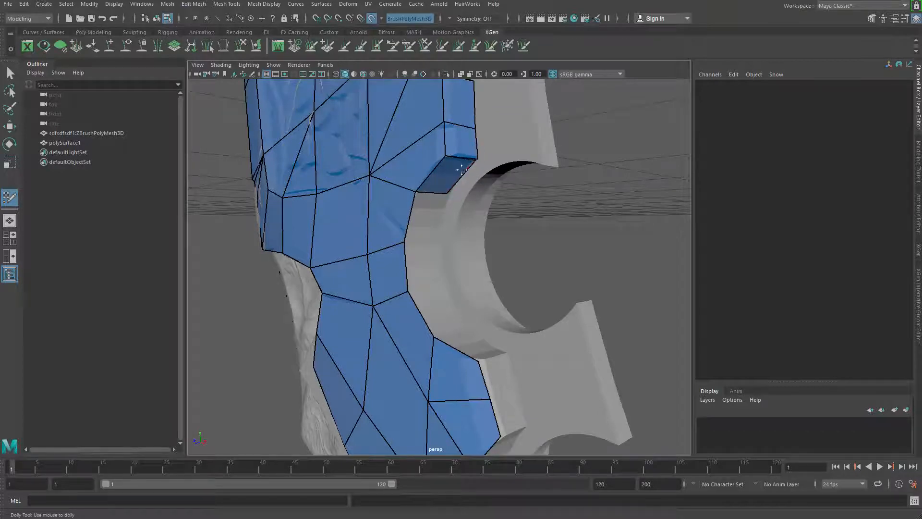
- Extend one quad onto the second tooth's upper face and another onto the upper part of its side
drag(454, 349, 482, 337)
mouse_move(484, 378)
mouse_down()
mouse_move(510, 367)
mouse_move(501, 344)
mouse_up()
alt+middle_drag(492, 356, 483, 230)
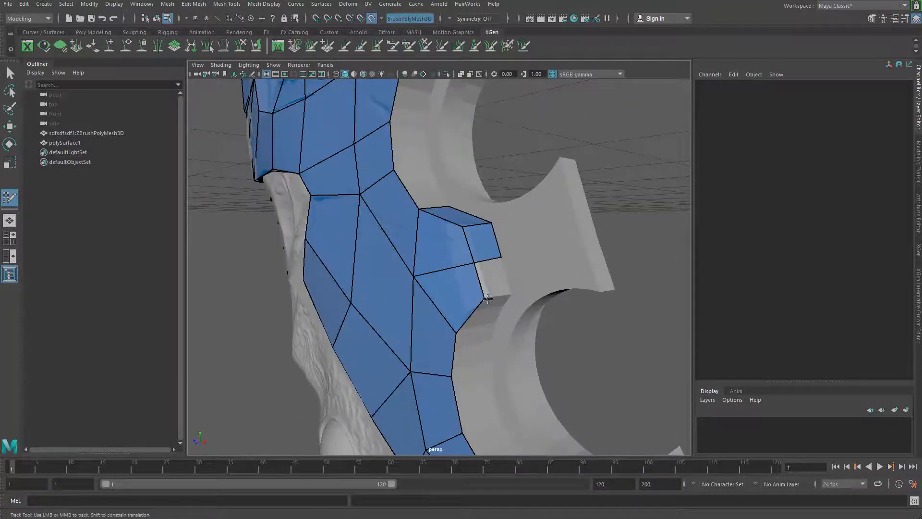
- Extend quads over the rest of the second tooth's side and its underside, welding their shared corners
mouse_move(485, 281)
alt+mouse_down()
mouse_move(477, 283)
mouse_move(501, 278)
mouse_move(497, 268)
alt+mouse_up()
alt+right_drag(497, 269, 522, 269)
key(ctrl+z)
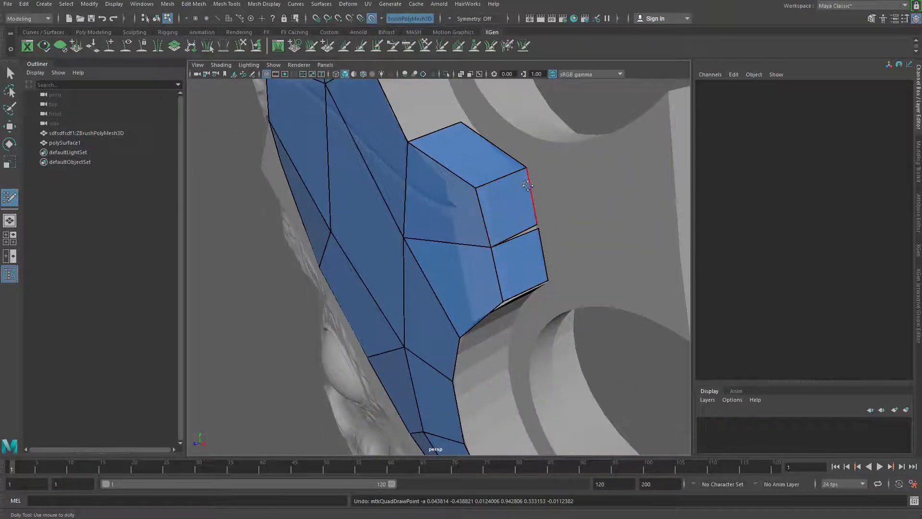
drag(527, 185, 552, 230)
alt+right_drag(552, 231, 485, 278)
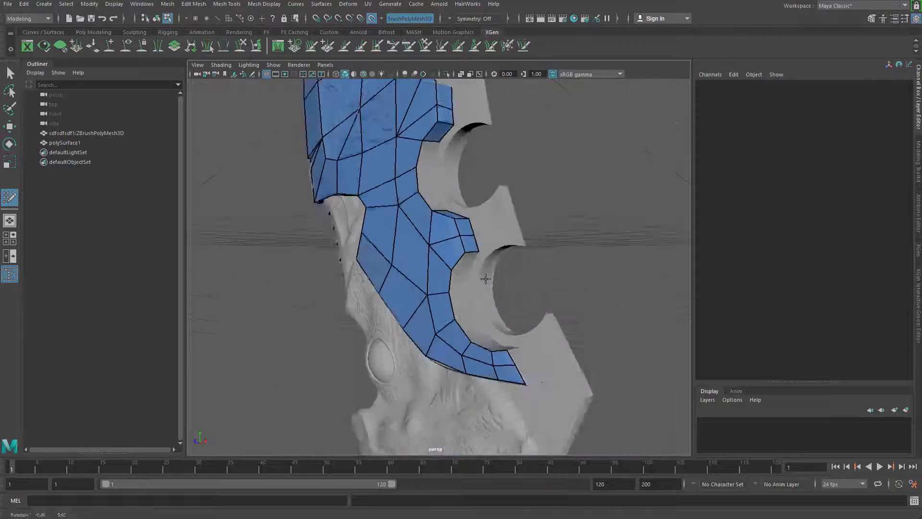
mouse_move(486, 278)
alt+mouse_down()
mouse_move(453, 258)
mouse_move(469, 254)
alt+mouse_up()
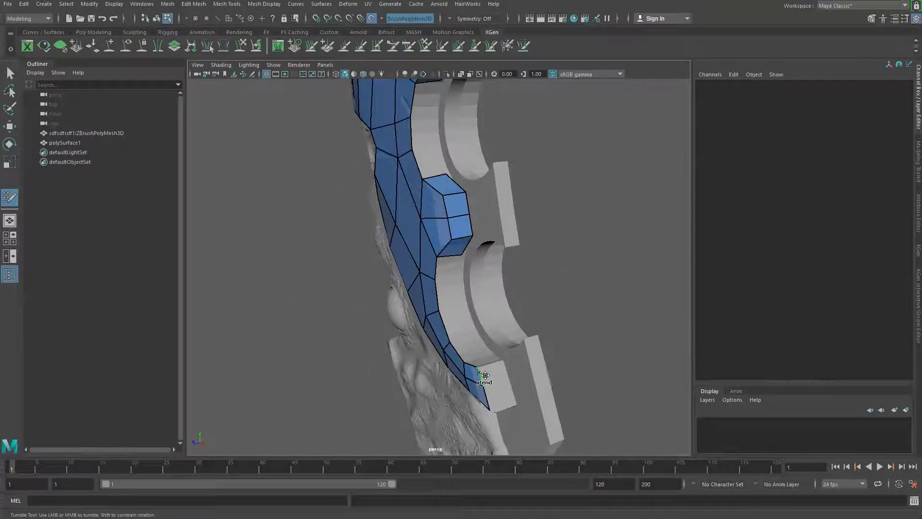
- Extend the border edges along the third cutout's inner wall down to the last tooth
mouse_move(483, 374)
mouse_down()
mouse_move(501, 359)
mouse_move(475, 347)
mouse_move(486, 341)
mouse_up()
middle_drag(445, 327, 477, 320)
mouse_move(481, 336)
mouse_down()
mouse_move(475, 341)
mouse_move(475, 316)
mouse_move(521, 288)
mouse_move(490, 251)
mouse_up()
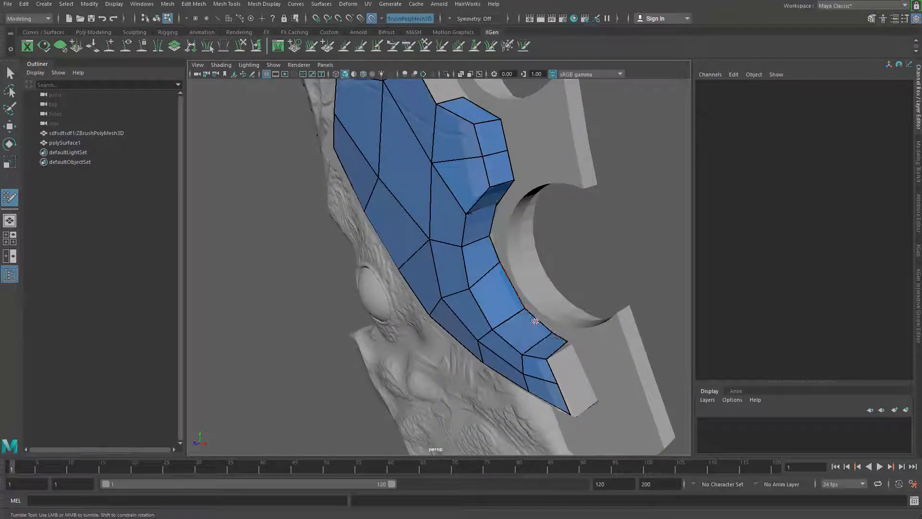
- Adjust the outer vertices of the third cutout's wall strip so they follow the sculpted curve
drag(530, 319, 527, 322)
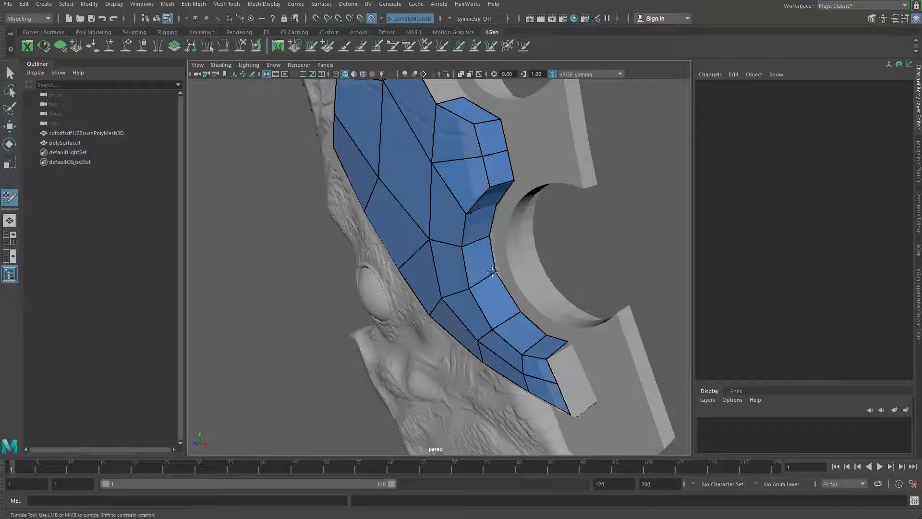
alt+drag(491, 240, 497, 214)
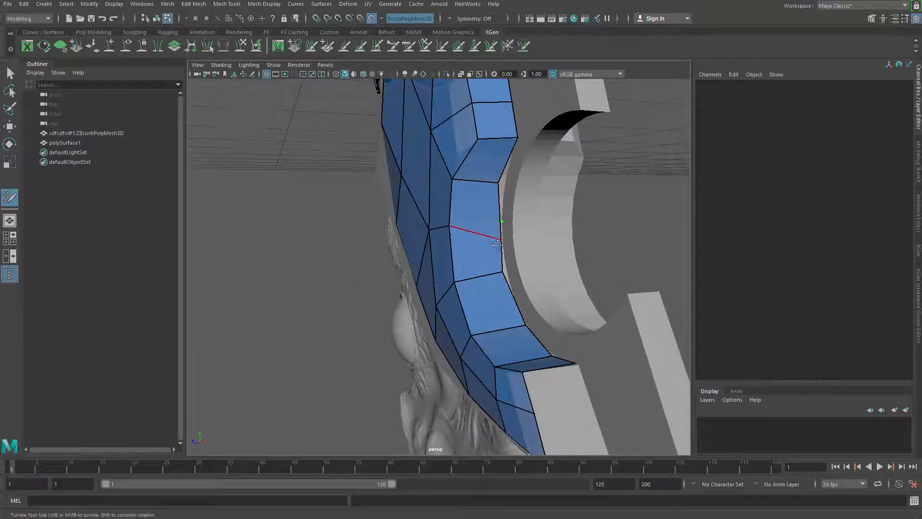
key(ctrl+z)
drag(499, 238, 497, 226)
- Extend two quads across the side of the last tooth and weld their upper corner to the third cutout's wall strip
mouse_move(520, 293)
alt+mouse_down()
mouse_move(546, 333)
mouse_move(521, 309)
alt+mouse_up()
scroll(504, 299, up, 2)
middle_drag(486, 291, 532, 293)
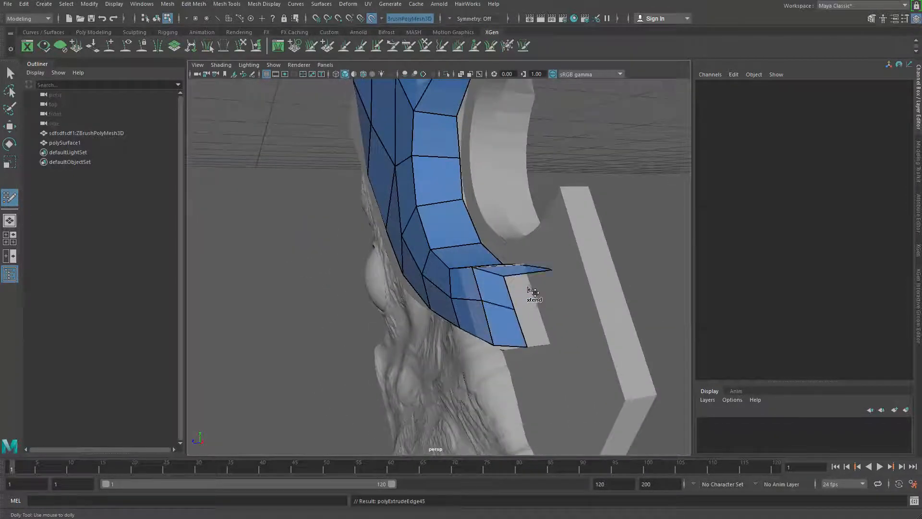
alt+drag(505, 288, 511, 354)
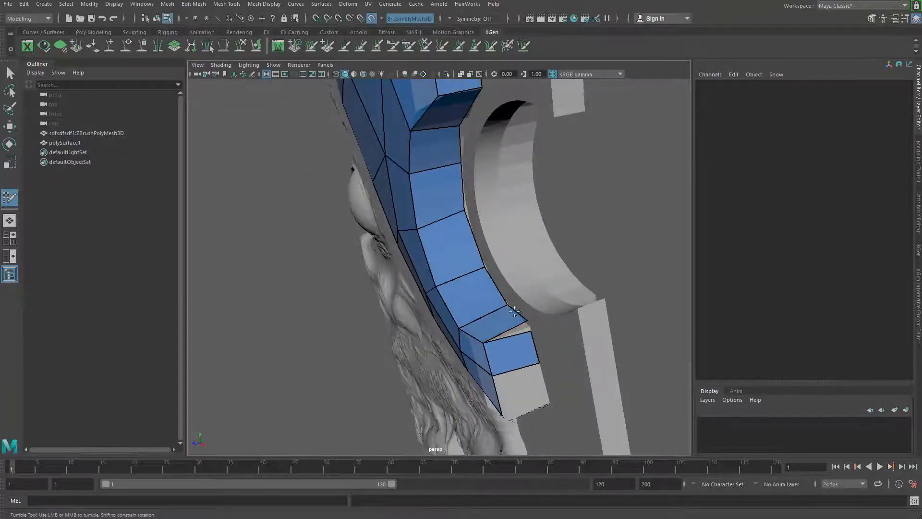
drag(514, 312, 525, 327)
key(ctrl+z)
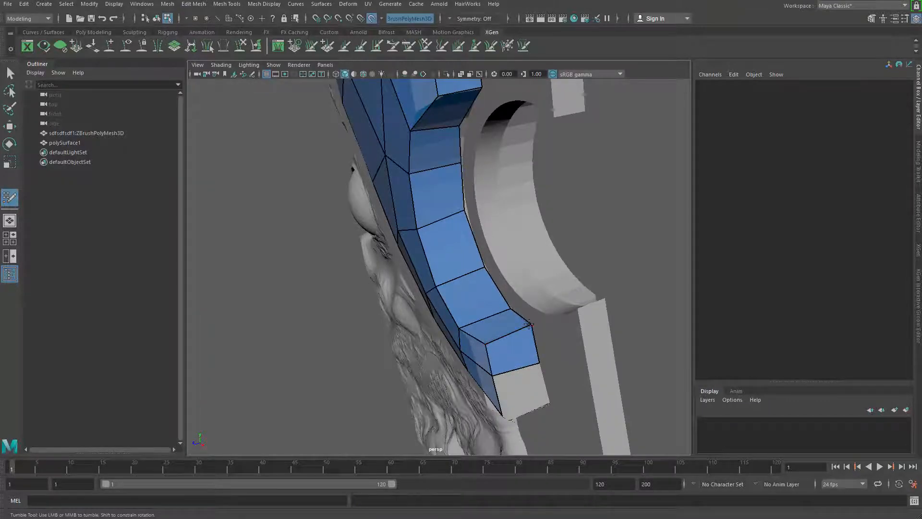
key(ctrl+z)
mouse_move(522, 329)
mouse_down()
mouse_move(536, 322)
mouse_move(527, 299)
mouse_move(562, 295)
mouse_move(545, 327)
mouse_up()
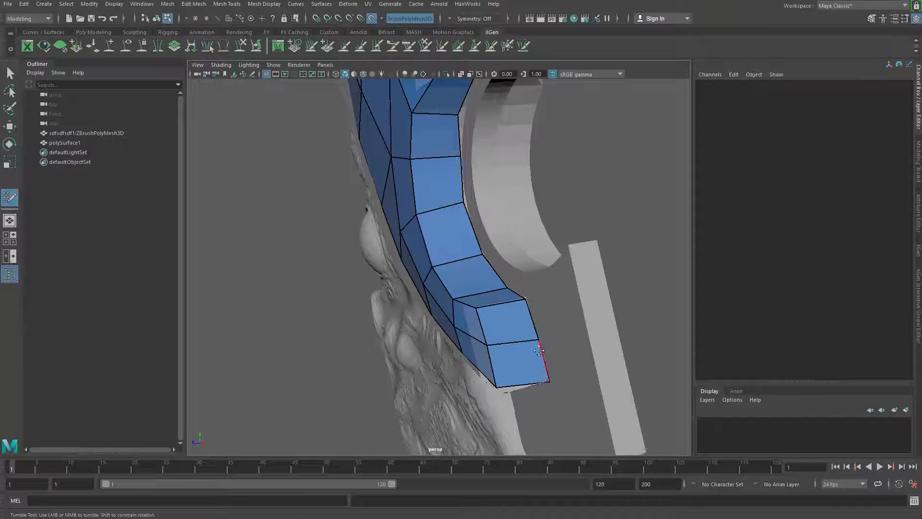
- Extend the remaining rim edges along the second cutout's inner wall between the first and second teeth
mouse_move(537, 365)
alt+mouse_down()
mouse_move(570, 292)
mouse_move(423, 287)
mouse_move(369, 217)
alt+mouse_up()
middle_drag(359, 206, 387, 203)
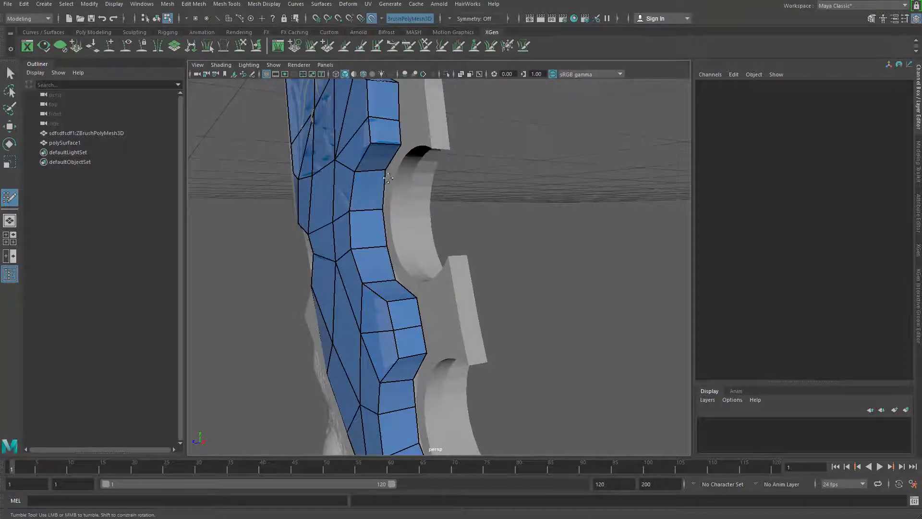
mouse_move(392, 170)
alt+mouse_down()
mouse_move(470, 179)
mouse_move(460, 264)
mouse_move(471, 367)
mouse_move(499, 405)
mouse_move(475, 408)
alt+mouse_up()
- Move the low-poly border vertices beside the blade's lower notch inward from the sculpted edge
scroll(459, 336, up, 1)
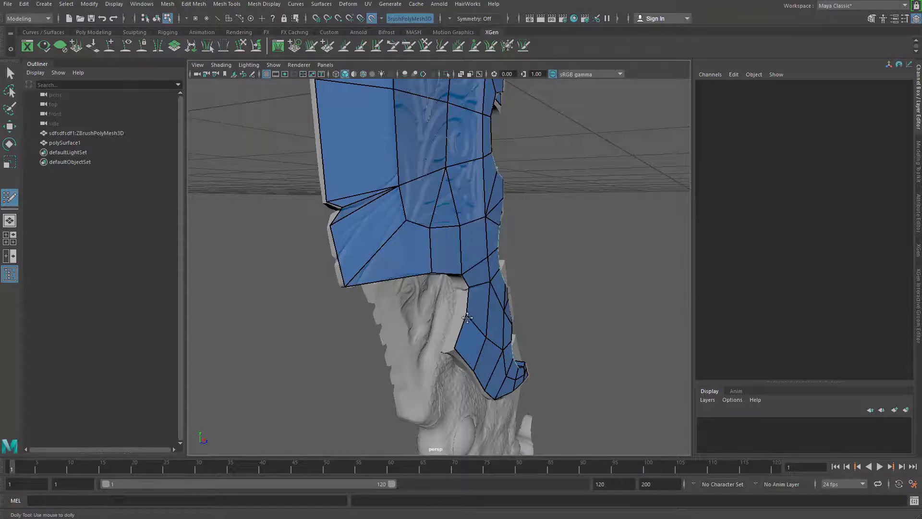
alt+drag(468, 317, 401, 303)
scroll(402, 312, up, 2)
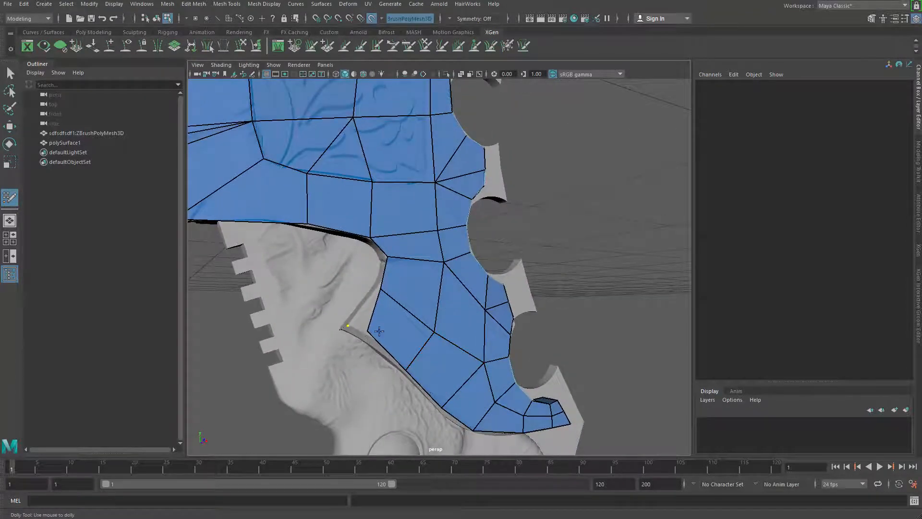
scroll(376, 323, up, 3)
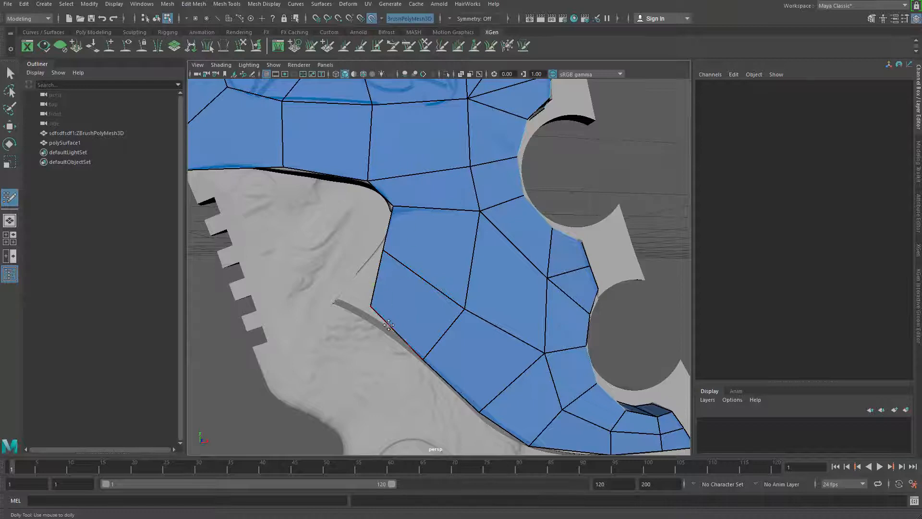
mouse_move(377, 309)
mouse_down()
mouse_move(344, 305)
mouse_move(397, 302)
mouse_move(525, 323)
mouse_up()
- Leave Quad Draw, select an edge near the lower notch, and return to object selection on the low-poly mesh
scroll(397, 301, down, 2)
key(q)
key(w)
drag(520, 366, 535, 366)
alt+drag(535, 366, 501, 326)
key(q)
key(F10)
click(531, 249)
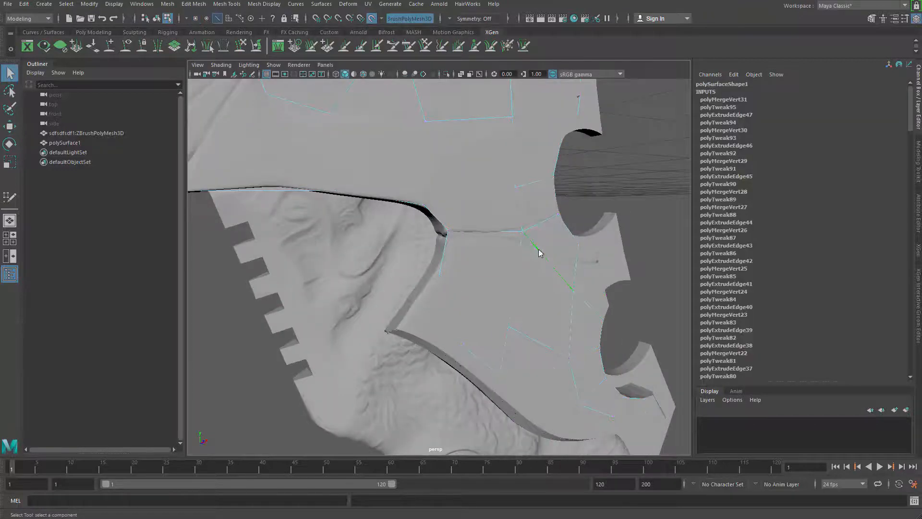
shift+right_drag(537, 250, 537, 249)
right_drag(540, 248, 574, 169)
click(515, 292)
click(547, 258)
- Hide the low-poly mesh to expose the sculpt and leave Quad Draw for object selection
key(y)
key(h)
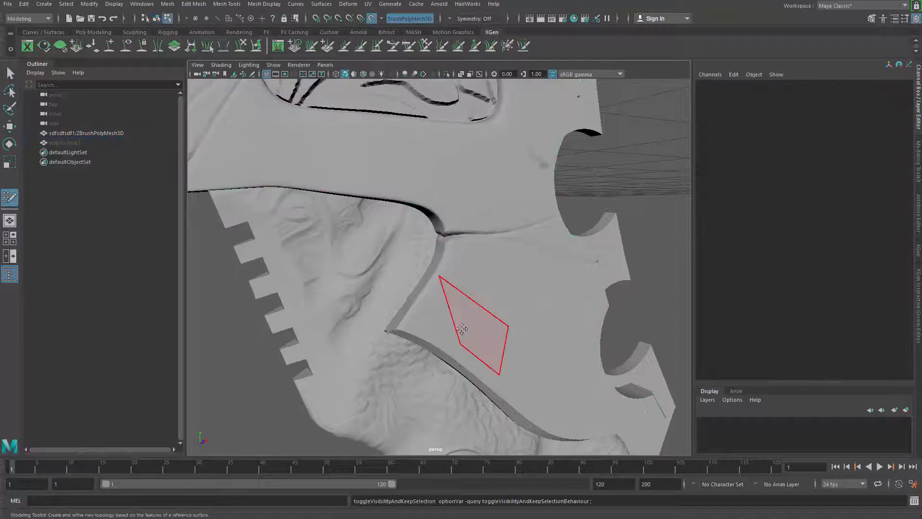
key(t)
key(q)
right_drag(565, 291, 625, 175)
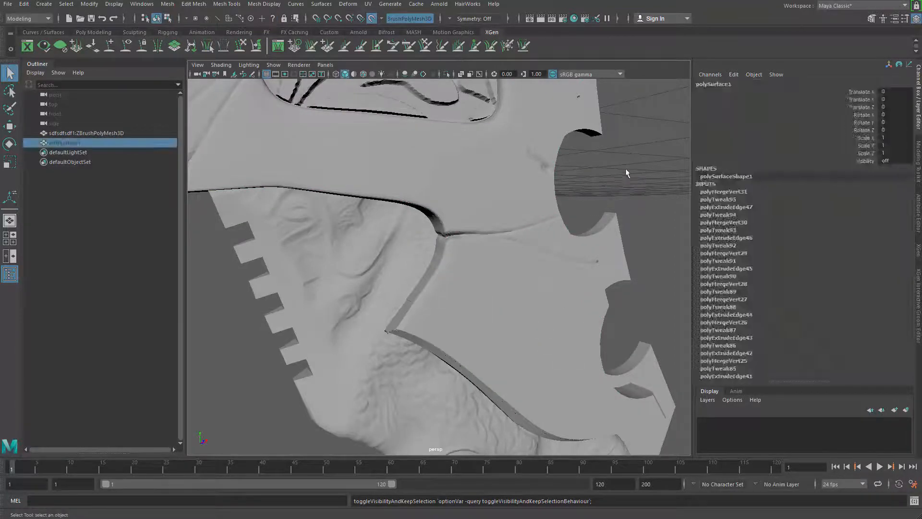
- Show the hidden low-poly mesh polySurface1 over the sculpt again and activate Quad Draw on it
click(628, 172)
scroll(432, 275, down, 5)
alt+drag(432, 275, 475, 294)
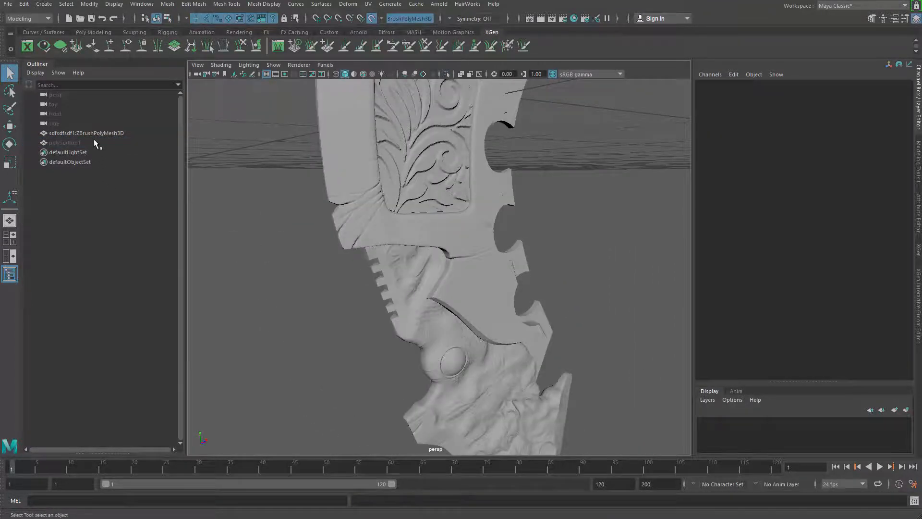
click(64, 143)
key(shift+h)
alt+drag(469, 256, 482, 262)
scroll(482, 261, up, 4)
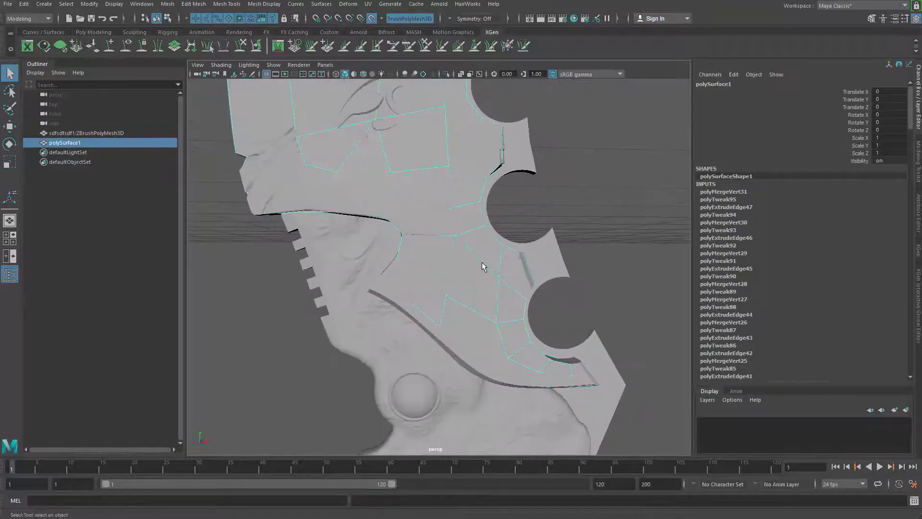
shift+right_drag(483, 263, 482, 489)
scroll(402, 351, up, 5)
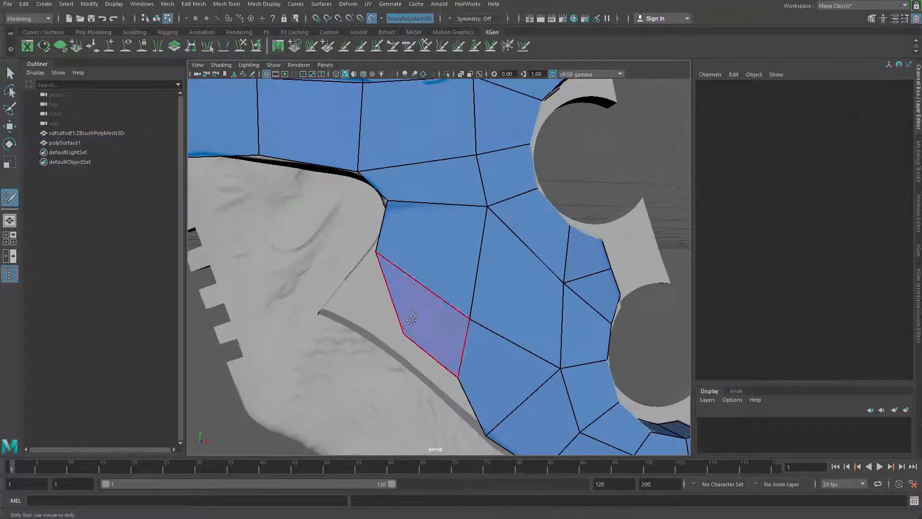
- Move the low-poly border vertices beside the lower notch out to its pointed corner and onto the curved sculpted edge
drag(393, 327, 329, 305)
mouse_move(454, 375)
mouse_down()
mouse_move(438, 387)
mouse_move(460, 375)
mouse_up()
drag(337, 304, 326, 306)
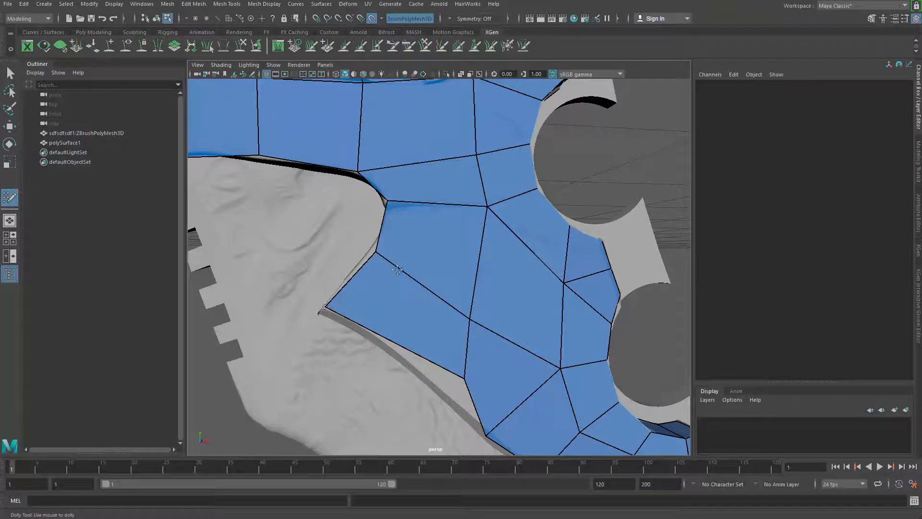
drag(464, 379, 450, 392)
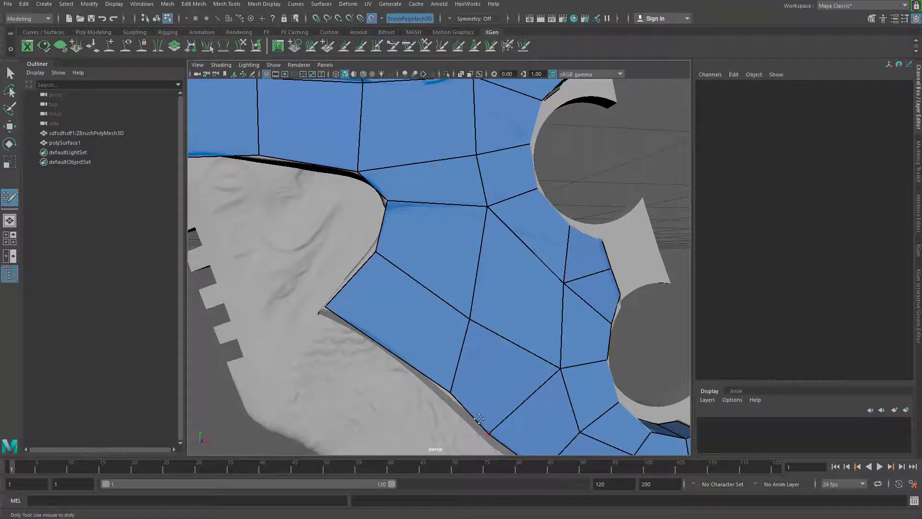
scroll(407, 294, down, 5)
alt+drag(407, 294, 406, 266)
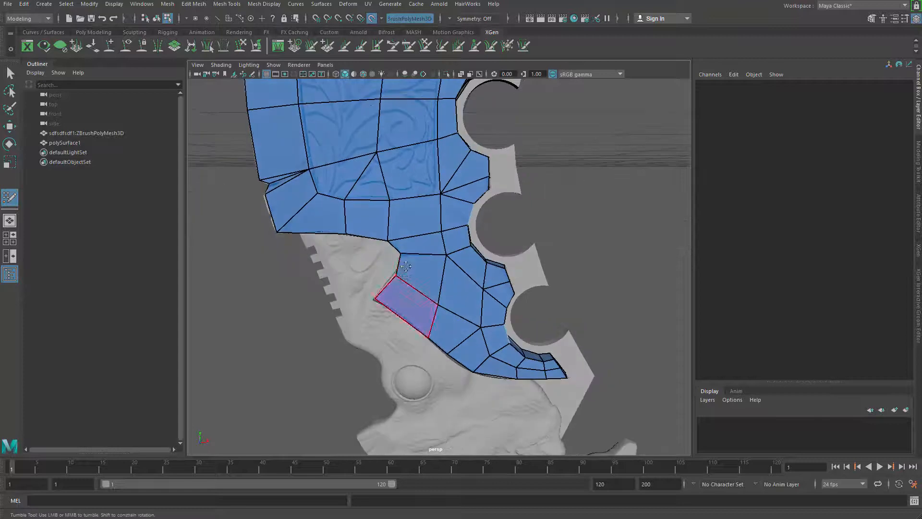
- Extend the two inner wall edges outward into quads covering the tooth between the upper and middle cutouts
alt+drag(491, 295, 464, 263)
alt+middle_drag(464, 263, 435, 315)
alt+right_drag(497, 263, 510, 294)
alt+middle_drag(489, 185, 473, 276)
drag(436, 278, 502, 267)
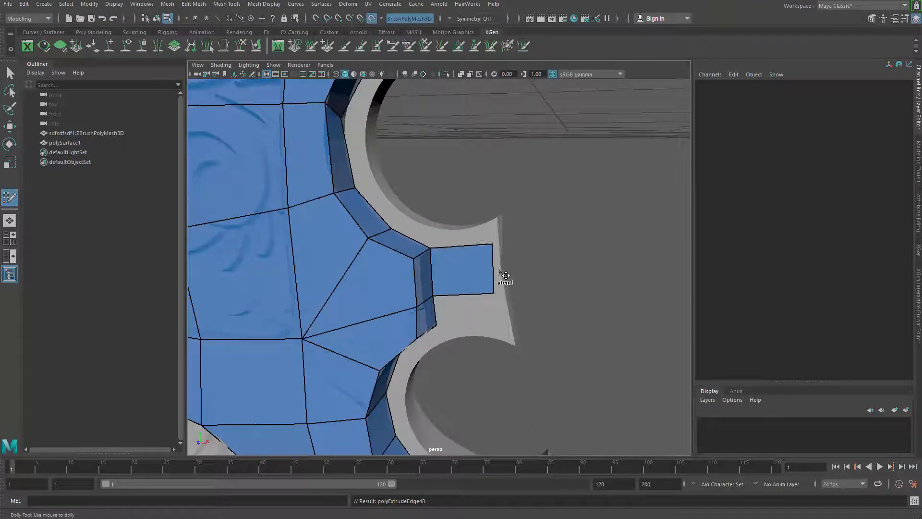
mouse_move(438, 313)
mouse_down()
mouse_move(511, 308)
mouse_move(504, 309)
mouse_up()
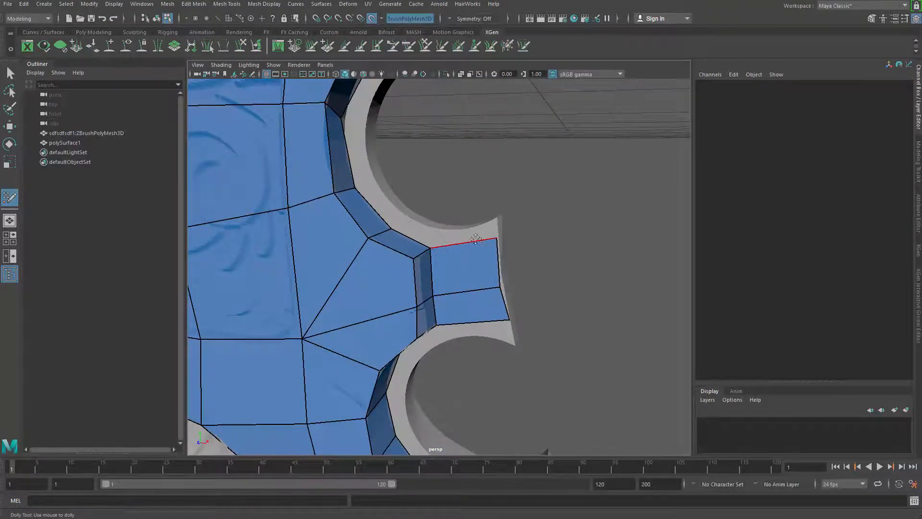
- Extend a strip of quads from that tooth's upper edge around the upper cutout's rim to the tooth above
alt+drag(475, 239, 469, 278)
alt+right_drag(470, 279, 476, 289)
drag(490, 297, 494, 281)
drag(425, 289, 423, 272)
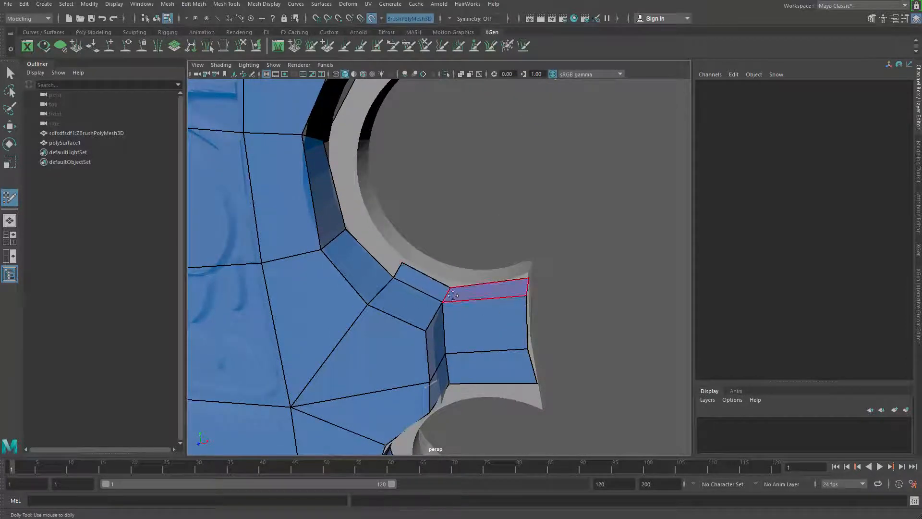
drag(383, 249, 359, 207)
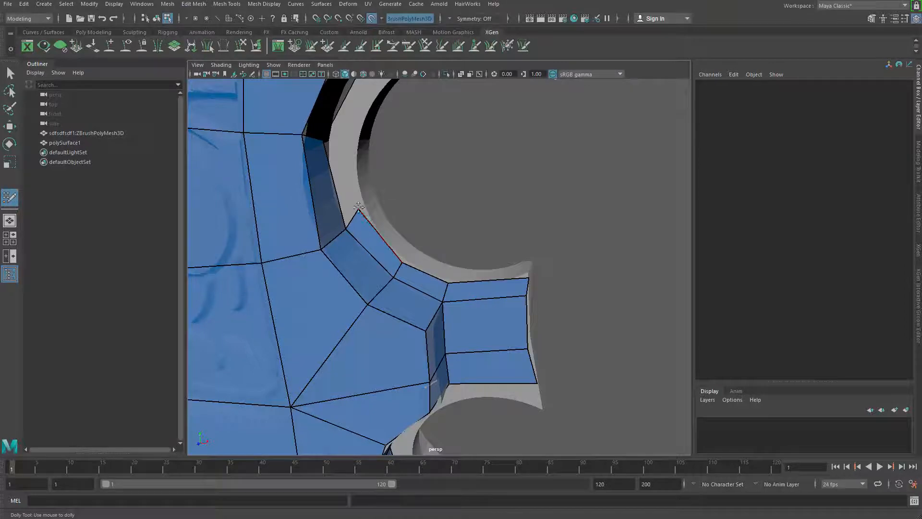
alt+middle_drag(379, 149, 408, 293)
mouse_move(408, 311)
mouse_down()
mouse_move(433, 264)
mouse_move(443, 263)
mouse_move(424, 280)
mouse_move(432, 282)
mouse_move(410, 290)
mouse_move(410, 305)
mouse_up()
key(ctrl+z)
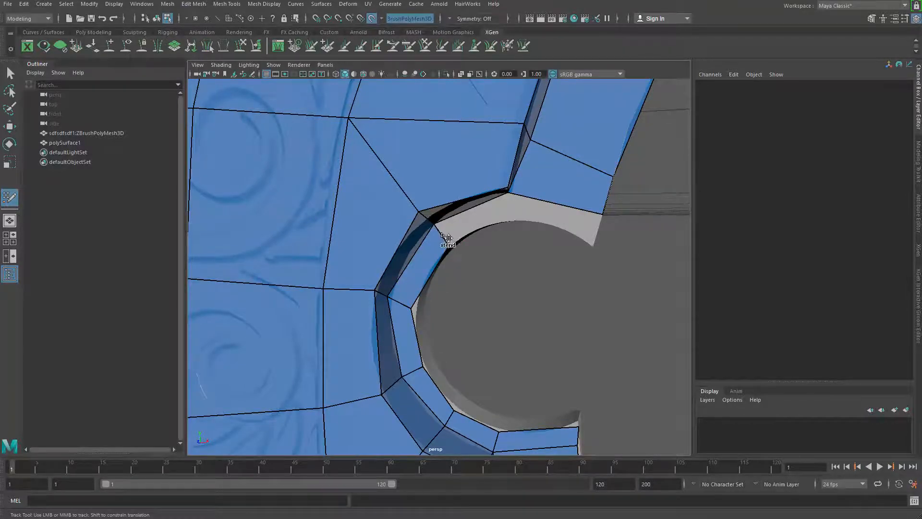
mouse_move(446, 237)
mouse_down()
mouse_move(513, 204)
mouse_move(607, 239)
mouse_move(595, 225)
mouse_move(590, 232)
mouse_up()
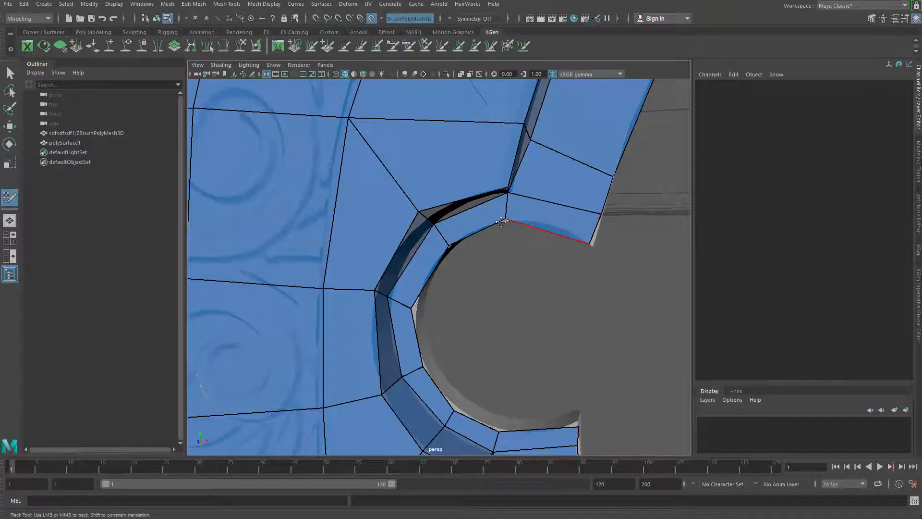
- Extend a strip of quads from the tooth's lower edge around the middle cutout's rim to the next tooth
alt+drag(508, 216, 552, 265)
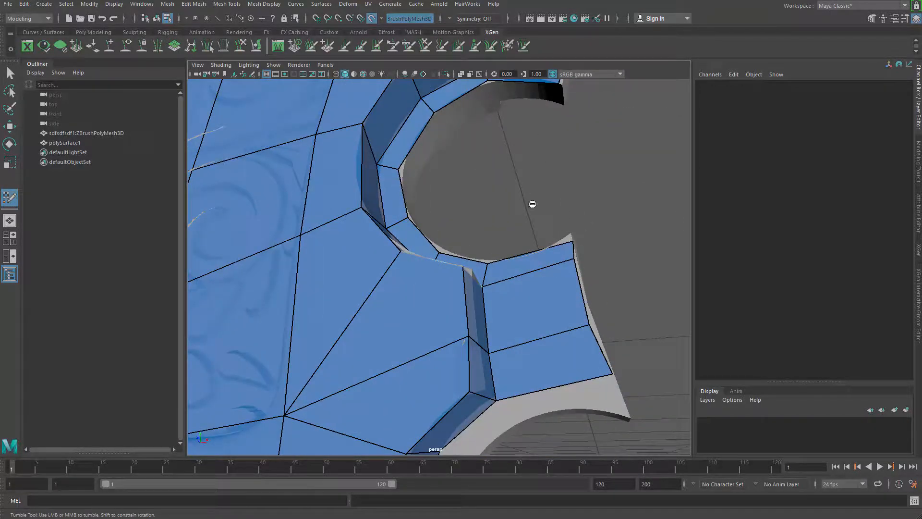
alt+middle_drag(532, 204, 559, 195)
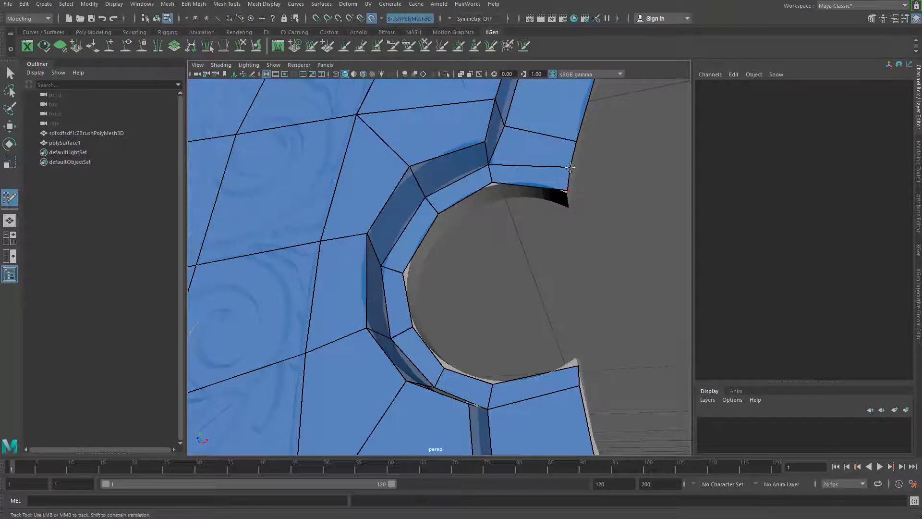
alt+right_drag(542, 152, 527, 271)
alt+drag(527, 272, 576, 351)
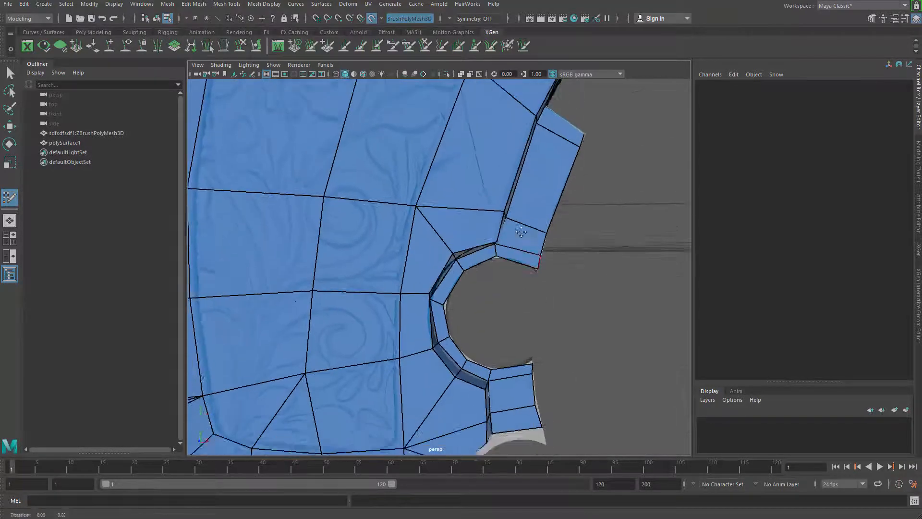
alt+middle_drag(615, 392, 585, 216)
alt+right_drag(585, 216, 541, 238)
drag(530, 124, 539, 144)
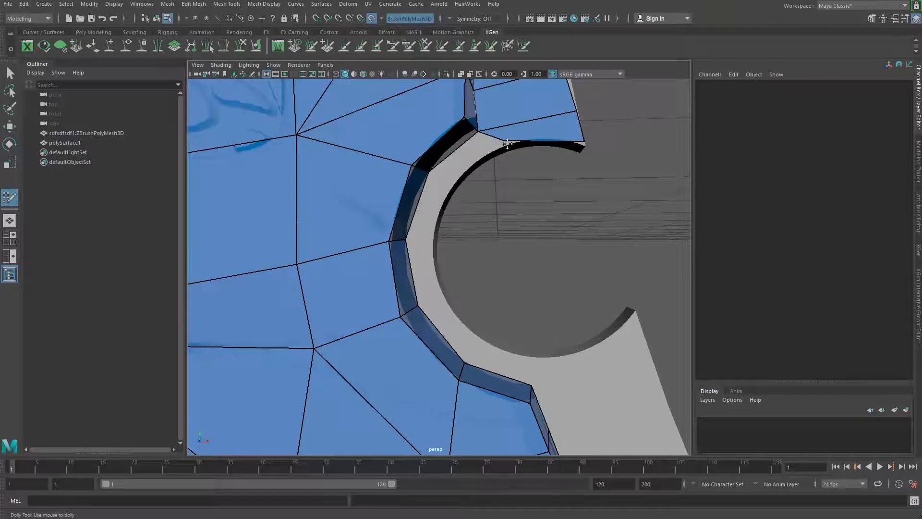
mouse_move(471, 156)
mouse_down()
mouse_move(438, 175)
mouse_move(428, 243)
mouse_move(416, 246)
mouse_move(435, 312)
mouse_move(485, 343)
mouse_move(478, 353)
mouse_move(478, 342)
mouse_move(534, 373)
mouse_move(633, 369)
mouse_move(588, 361)
mouse_move(641, 327)
mouse_move(645, 336)
mouse_up()
- Split the tooth between the upper and middle cutouts with an edge loop and straighten the loop's vertices
alt+right_drag(643, 334, 520, 261)
scroll(471, 198, up, 3)
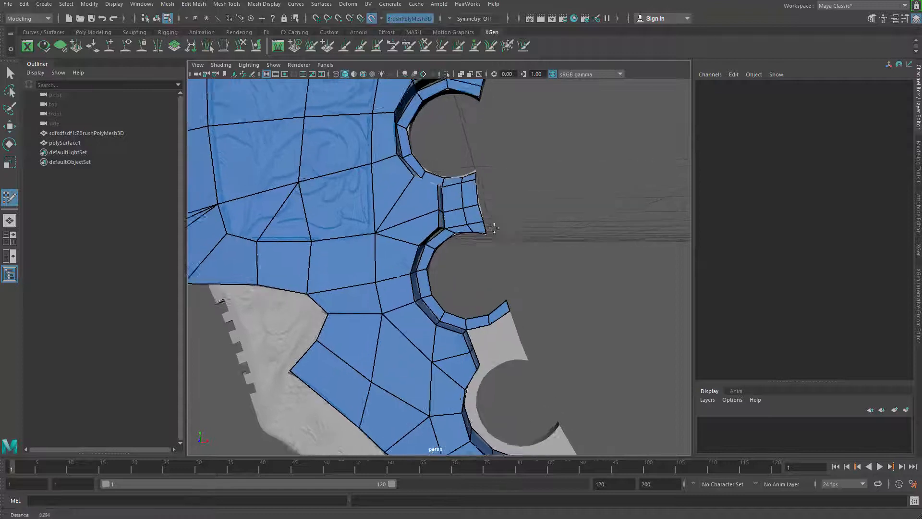
scroll(471, 146, down, 2)
scroll(498, 210, up, 6)
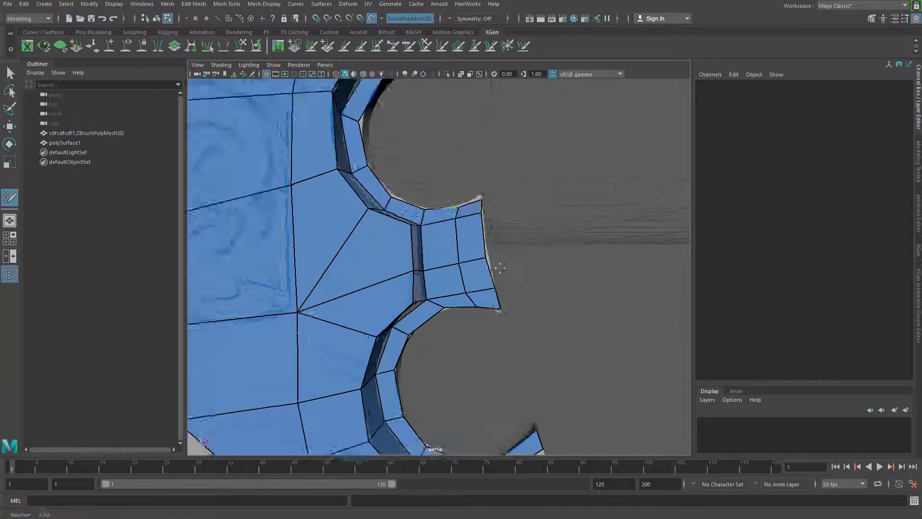
scroll(465, 211, down, 2)
scroll(465, 212, up, 1)
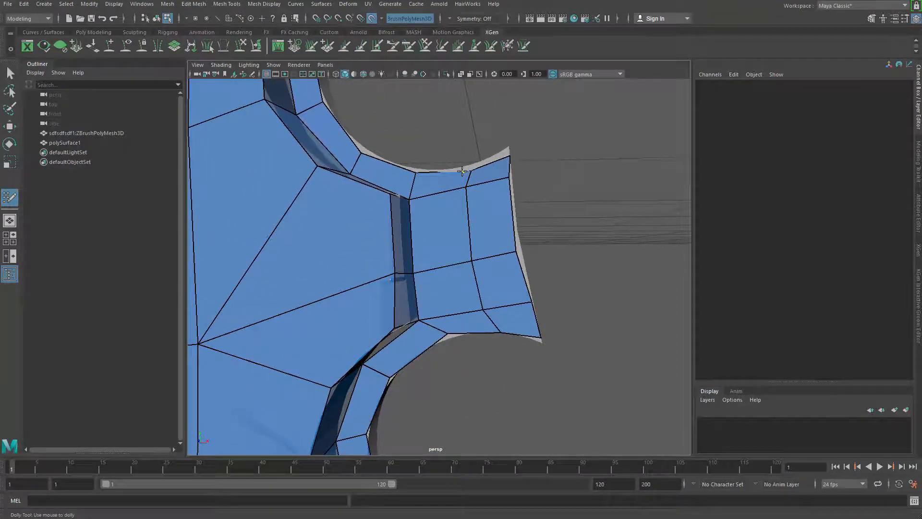
mouse_move(462, 172)
mouse_down()
mouse_move(461, 201)
mouse_move(459, 188)
mouse_up()
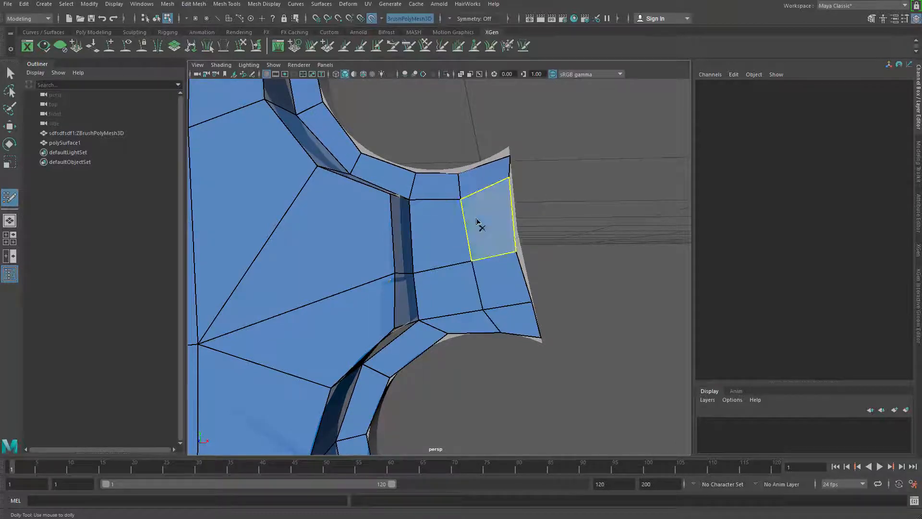
click(465, 274)
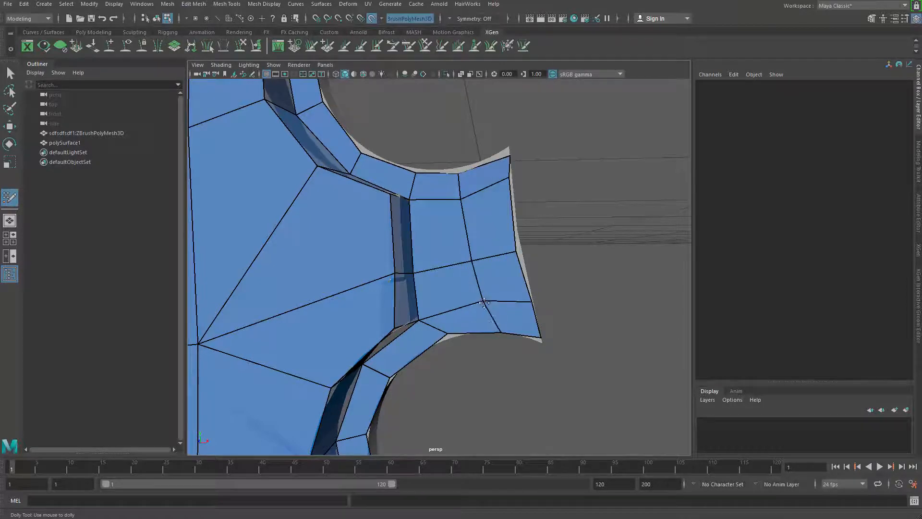
drag(498, 321, 488, 300)
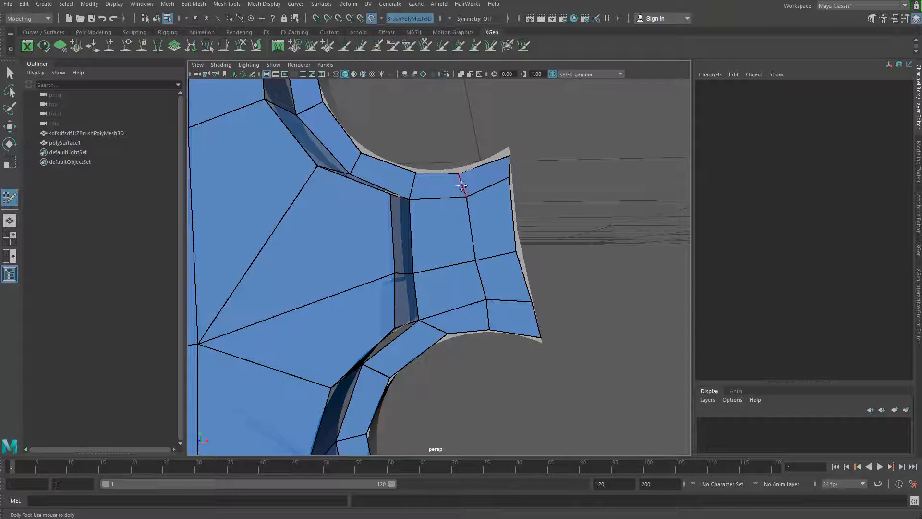
- Align the edge loop's two vertices at the tooth's upper rim with the upper cutout's rim strip
alt+drag(463, 191, 475, 271)
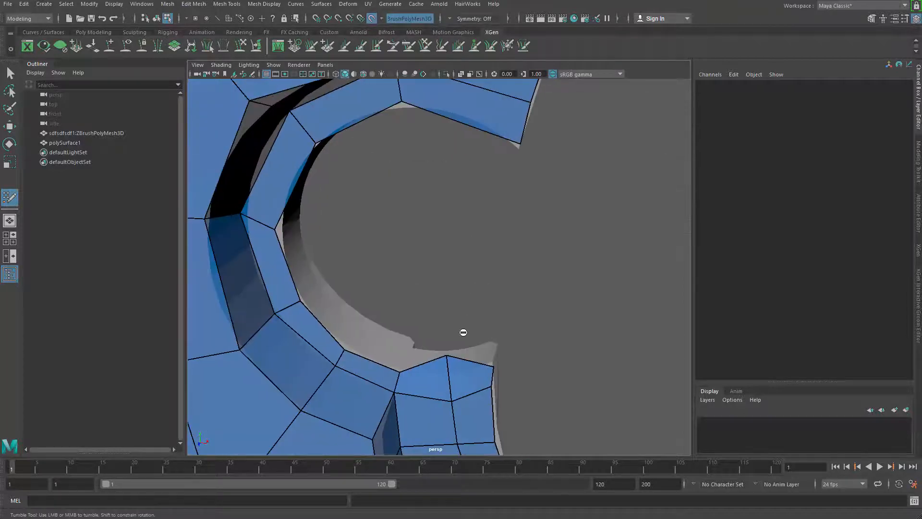
drag(451, 401, 444, 398)
drag(448, 364, 443, 382)
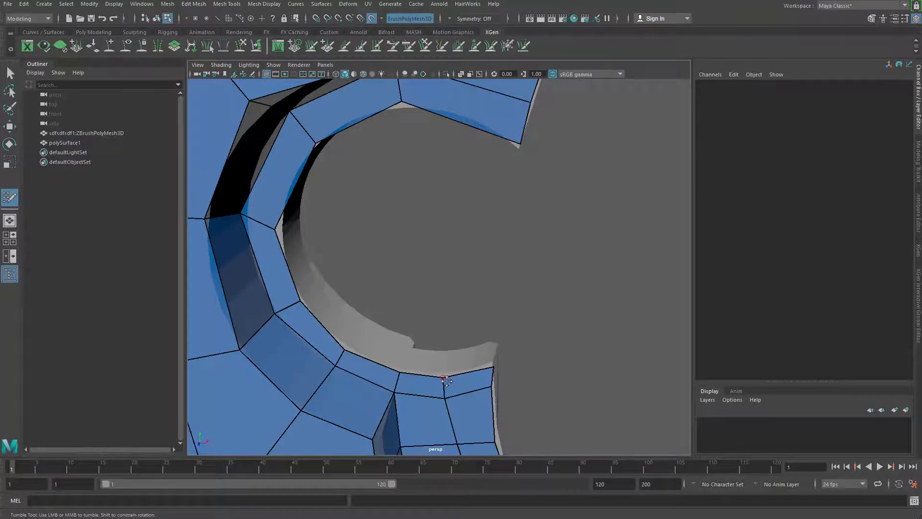
scroll(500, 318, down, 5)
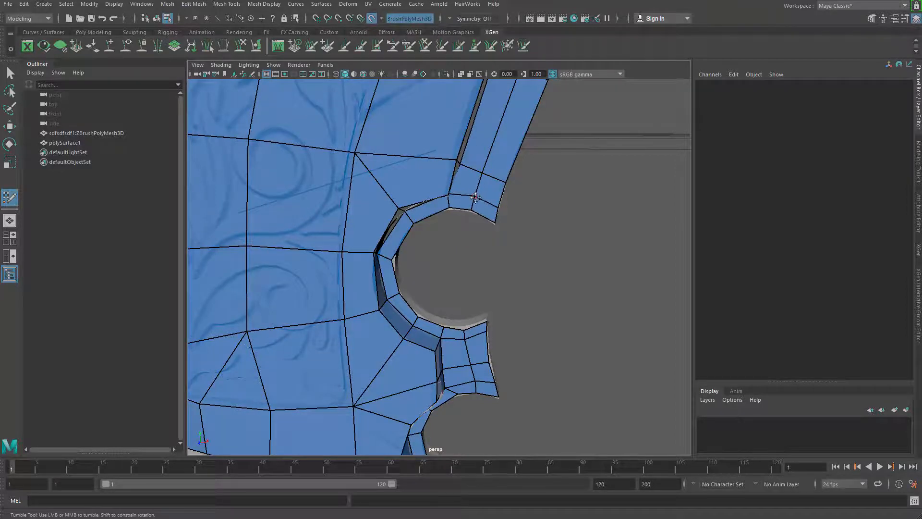
- Cover the tooth between the middle and lower cutouts with quads down to the lower cutout's edge
scroll(418, 295, down, 4)
alt+middle_drag(438, 328, 424, 219)
alt+drag(525, 345, 525, 315)
scroll(525, 315, up, 5)
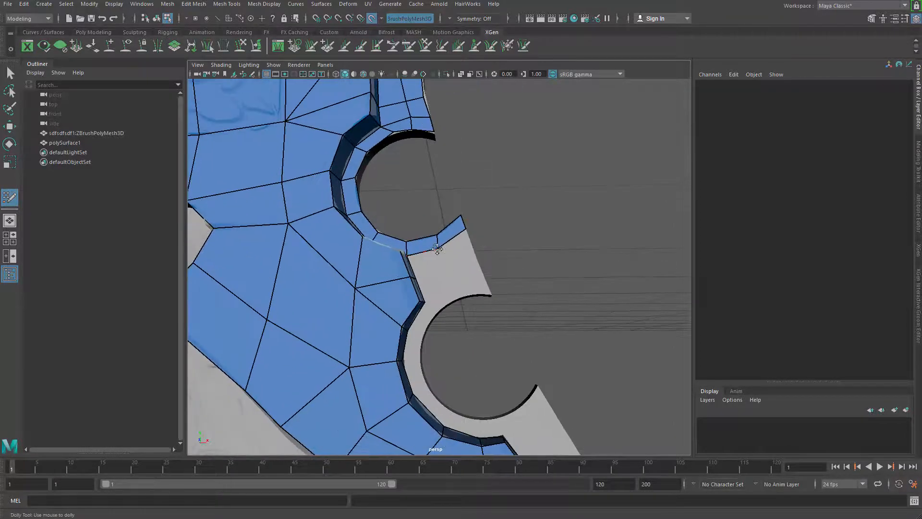
mouse_move(437, 249)
alt+mouse_down()
mouse_move(471, 267)
mouse_move(443, 243)
mouse_move(422, 270)
mouse_move(491, 288)
alt+mouse_up()
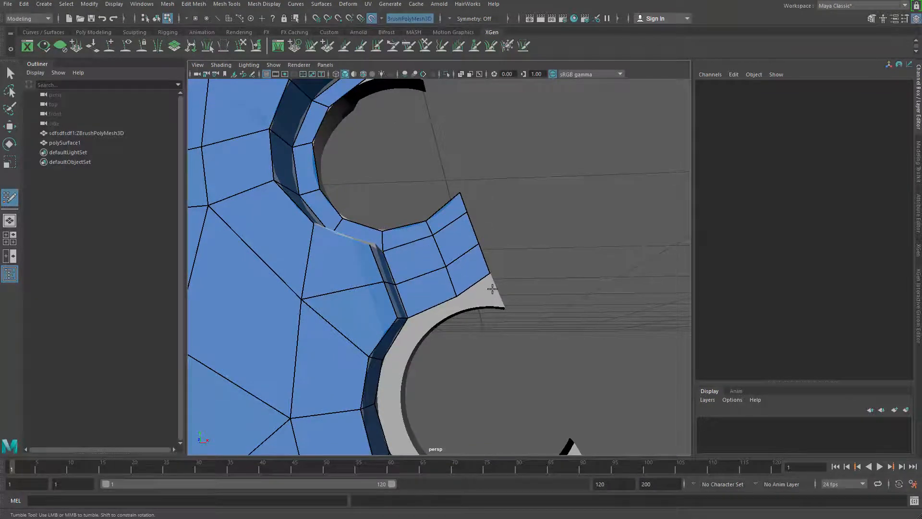
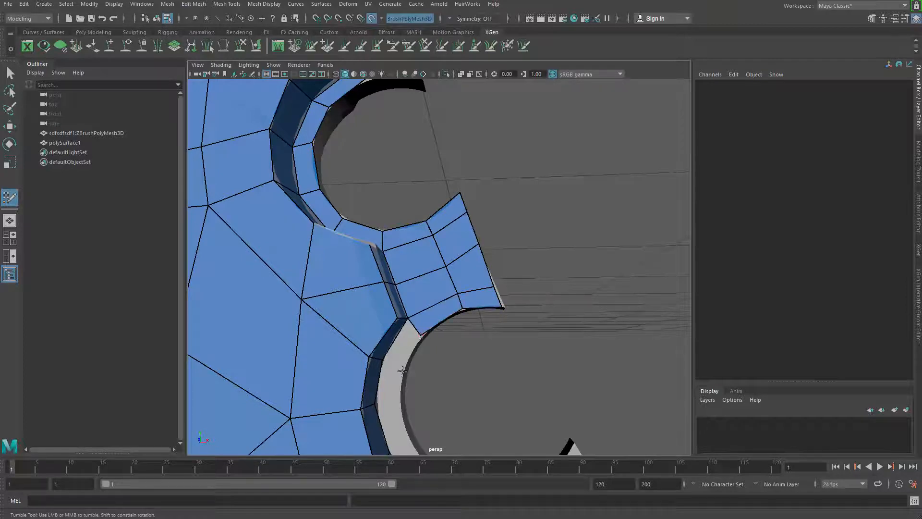
- Remove the misshapen fill face and extend the lower cutout's rim strip down its inner side by edge extrusions
alt+middle_drag(395, 367, 412, 288)
key(ctrl+z)
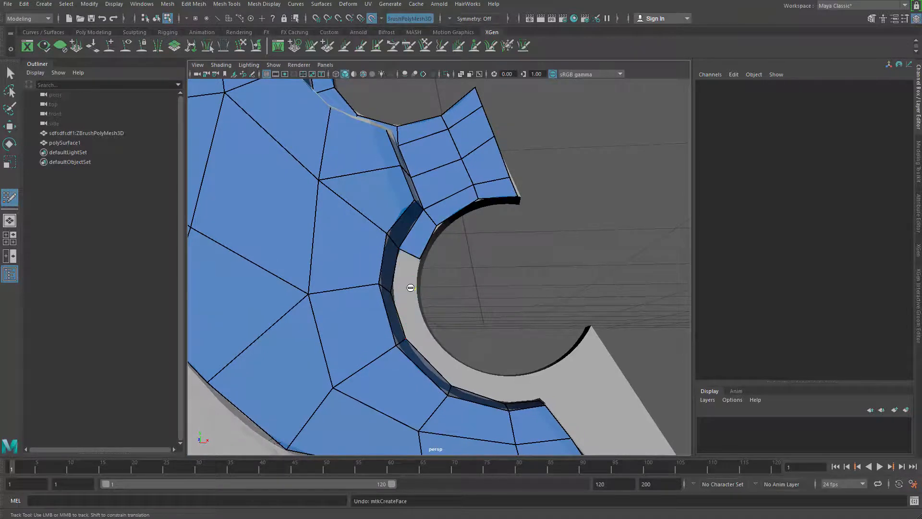
alt+right_drag(408, 321, 438, 309)
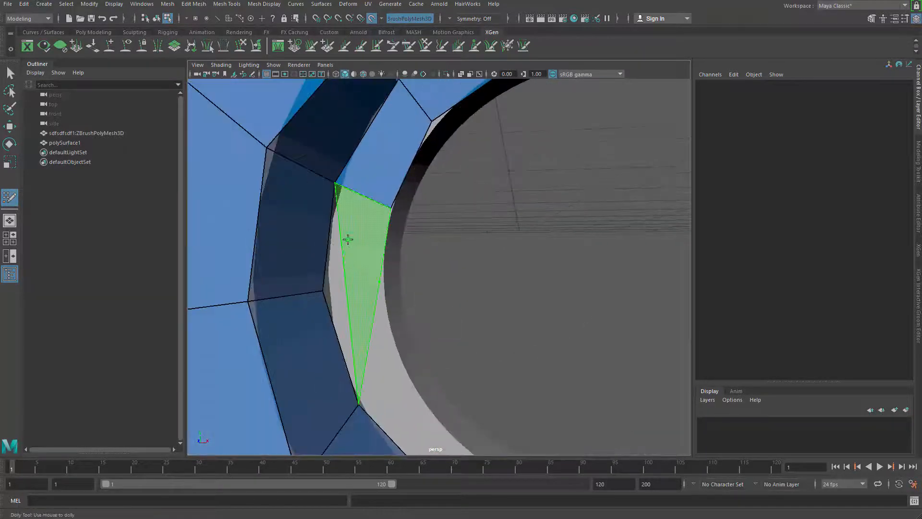
key(ctrl+z)
drag(334, 259, 385, 281)
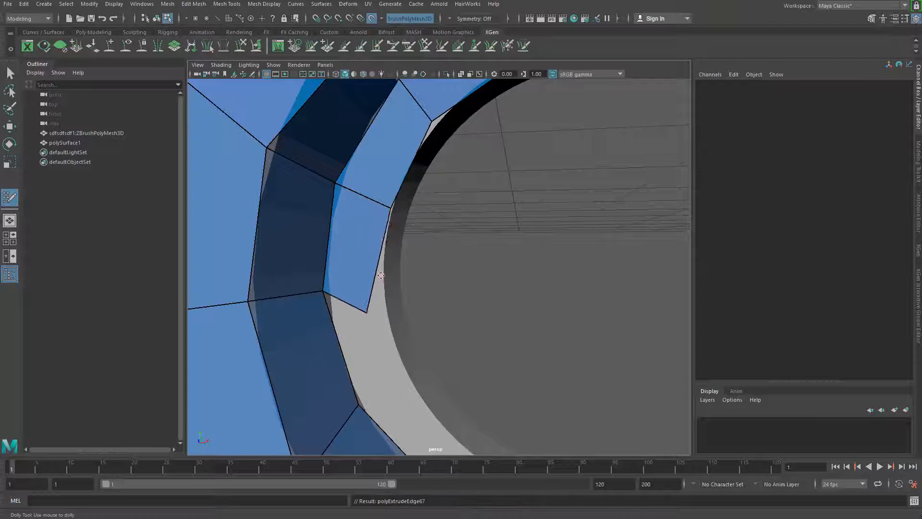
drag(368, 313, 376, 287)
drag(342, 350, 397, 342)
- Extend the lower cutout's rim strip along its lower curve by edge extrusions and move the strip's outer vertices onto the rim
alt+middle_drag(398, 342, 383, 313)
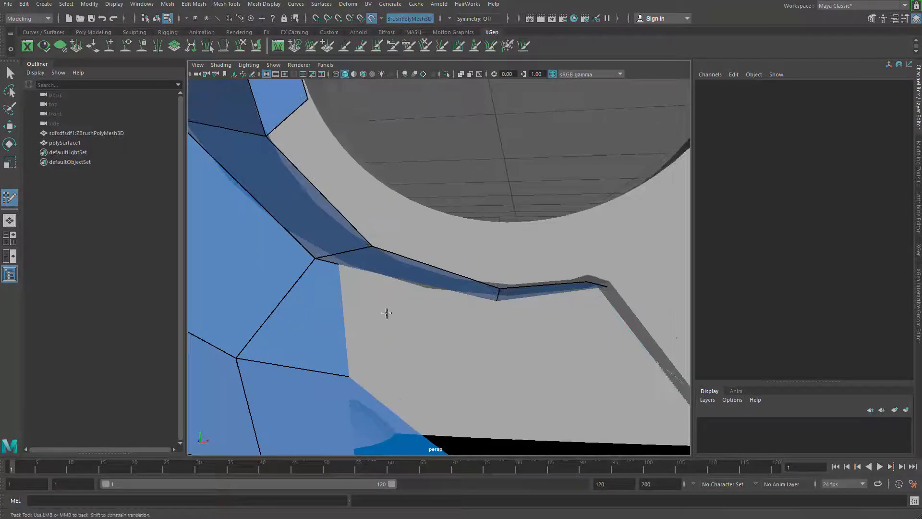
mouse_move(356, 224)
mouse_down()
mouse_move(393, 203)
mouse_move(383, 188)
mouse_up()
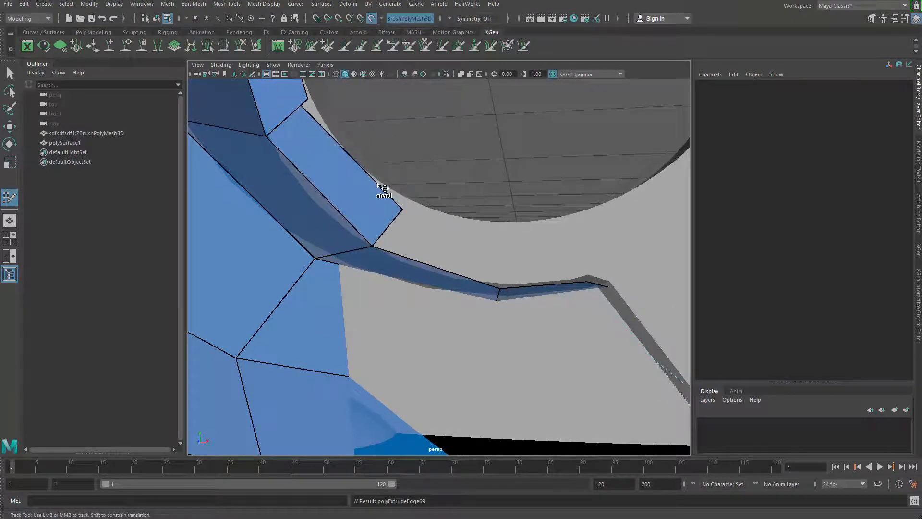
drag(296, 100, 311, 109)
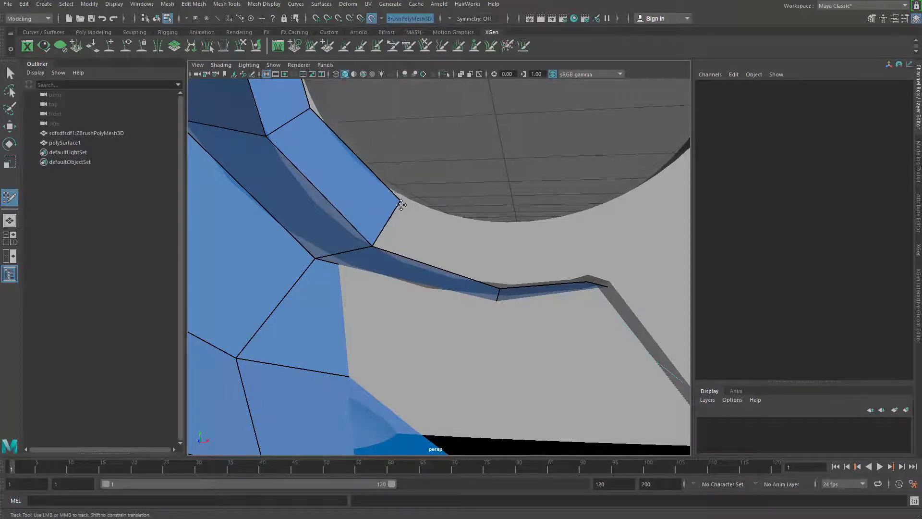
mouse_move(404, 216)
alt+mouse_down()
mouse_move(420, 329)
mouse_move(521, 357)
mouse_move(519, 365)
mouse_move(511, 332)
alt+mouse_up()
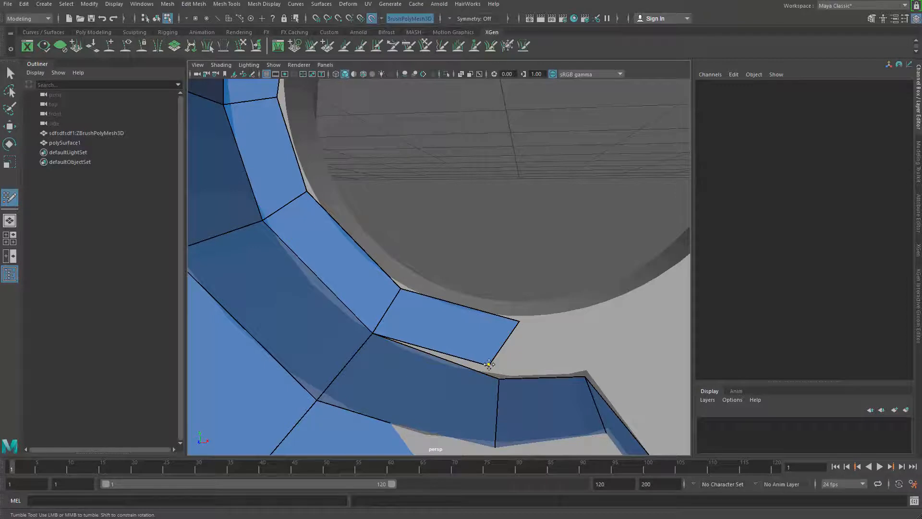
drag(489, 364, 505, 356)
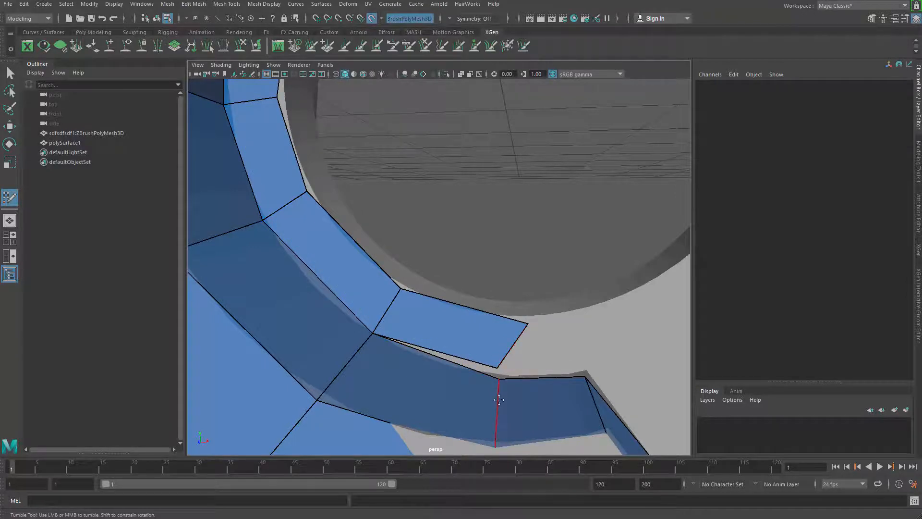
- Connect the lower cutout's rim strip to the ledge corner and extend quads over the lowest tooth up to its tip
alt+right_drag(499, 399, 472, 365)
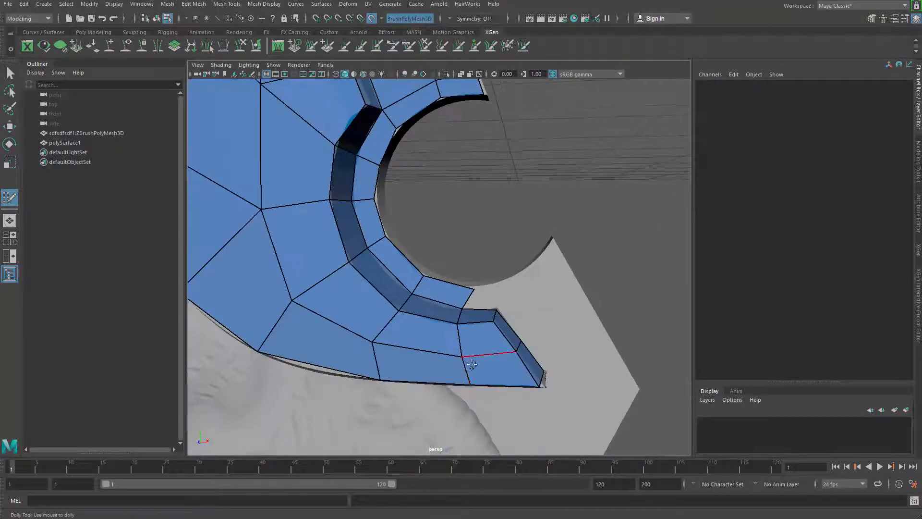
alt+drag(460, 347, 430, 362)
alt+middle_drag(431, 362, 433, 341)
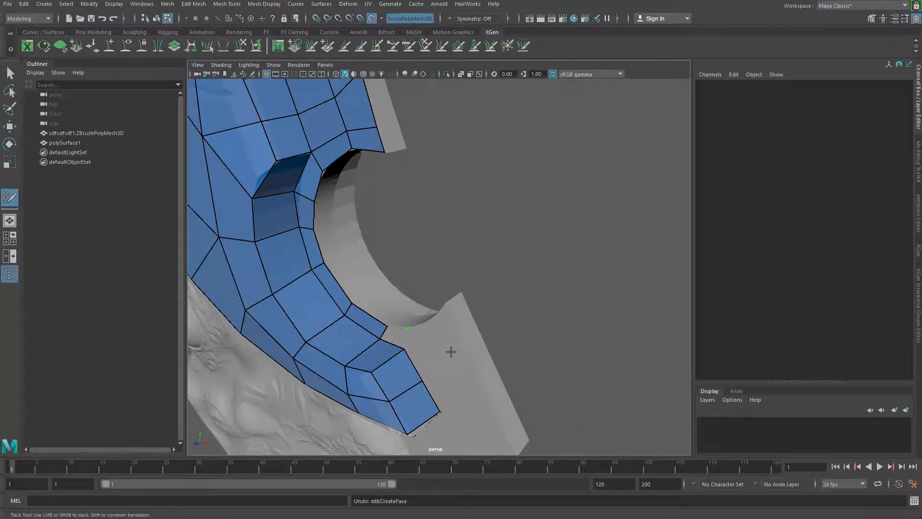
alt+right_drag(449, 349, 491, 375)
shift+click(483, 347)
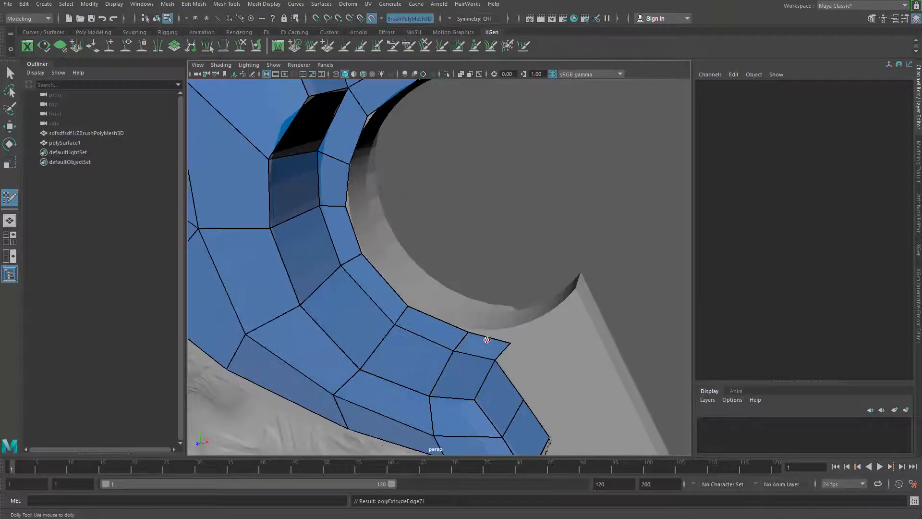
mouse_move(499, 331)
mouse_down()
mouse_move(541, 346)
mouse_move(567, 330)
mouse_move(547, 326)
mouse_move(590, 319)
mouse_move(584, 313)
mouse_move(583, 370)
mouse_move(551, 381)
mouse_move(574, 388)
mouse_move(569, 381)
mouse_up()
scroll(569, 382, down, 4)
alt+middle_drag(569, 381, 525, 317)
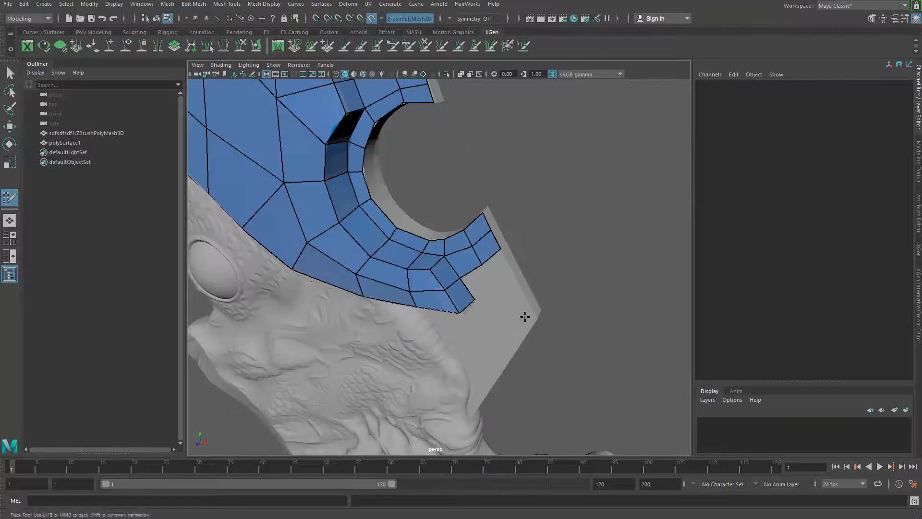
- Add another row of quads across the lowest tooth's face and align the ledge's end vertex with the sculpt's corner
alt+drag(525, 317, 542, 287)
alt+middle_drag(541, 287, 521, 336)
scroll(520, 336, up, 3)
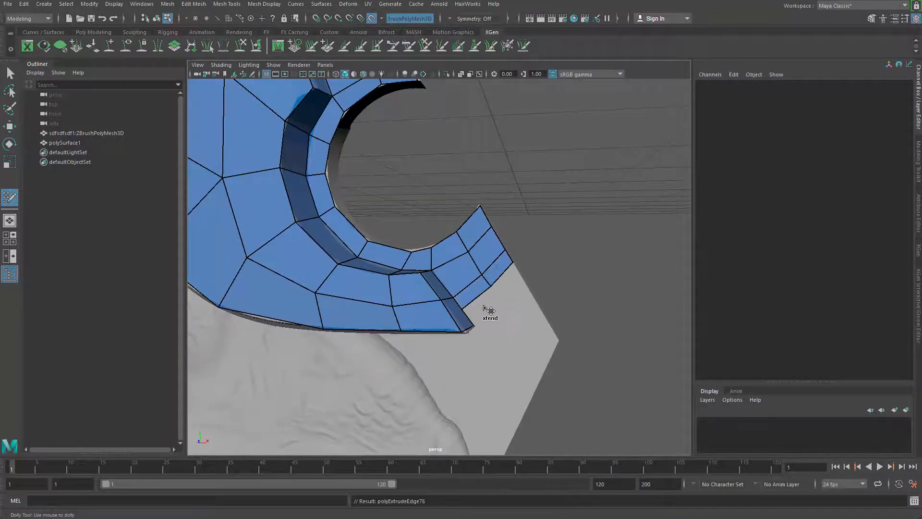
scroll(486, 329, up, 4)
alt+right_drag(518, 321, 526, 318)
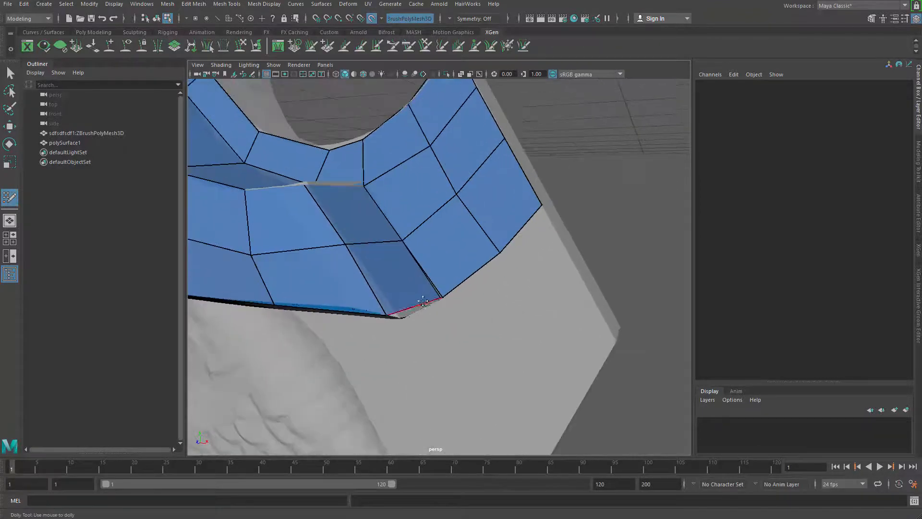
drag(394, 313, 402, 316)
alt+right_drag(471, 270, 428, 267)
alt+drag(427, 267, 431, 262)
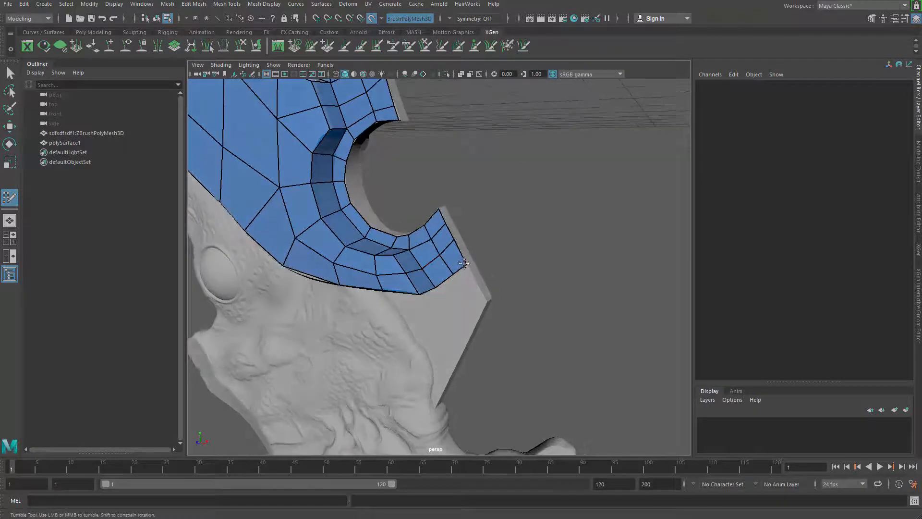
- Try to extrude the outer edges of the uppermost and lowest teeth across the blade's thickness
alt+right_drag(454, 242, 248, 311)
alt+drag(248, 311, 442, 257)
alt+right_drag(442, 258, 508, 264)
alt+drag(508, 263, 467, 206)
alt+right_drag(467, 207, 471, 158)
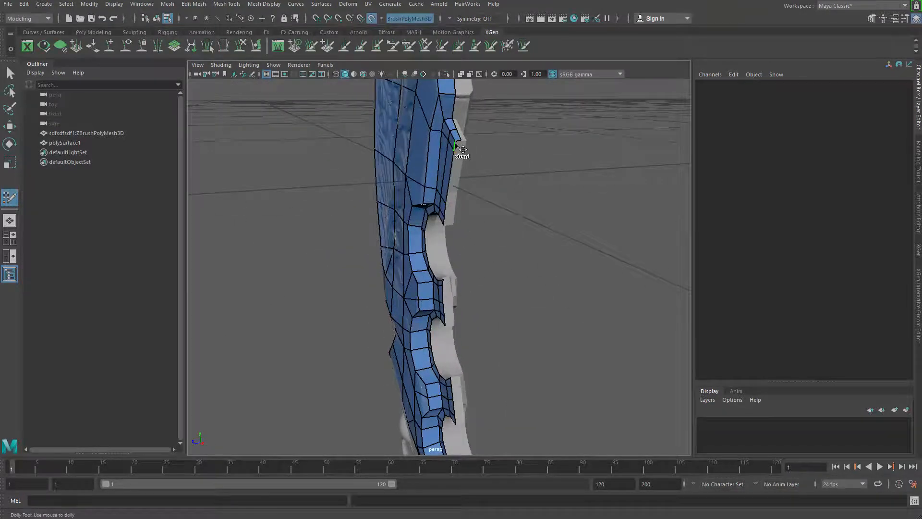
drag(456, 145, 462, 146)
mouse_move(461, 143)
alt+middle_down()
mouse_move(486, 313)
mouse_move(494, 236)
mouse_move(491, 295)
alt+middle_up()
alt+right_drag(491, 294, 505, 310)
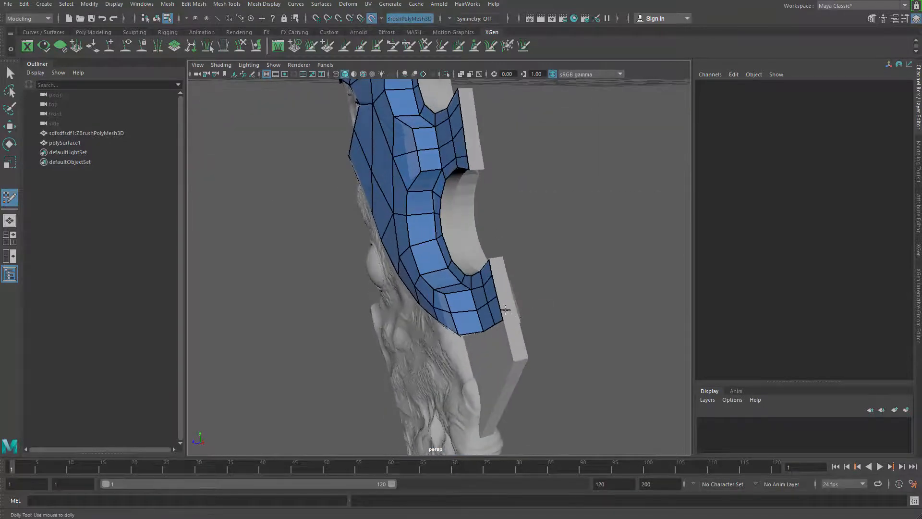
drag(505, 315, 526, 308)
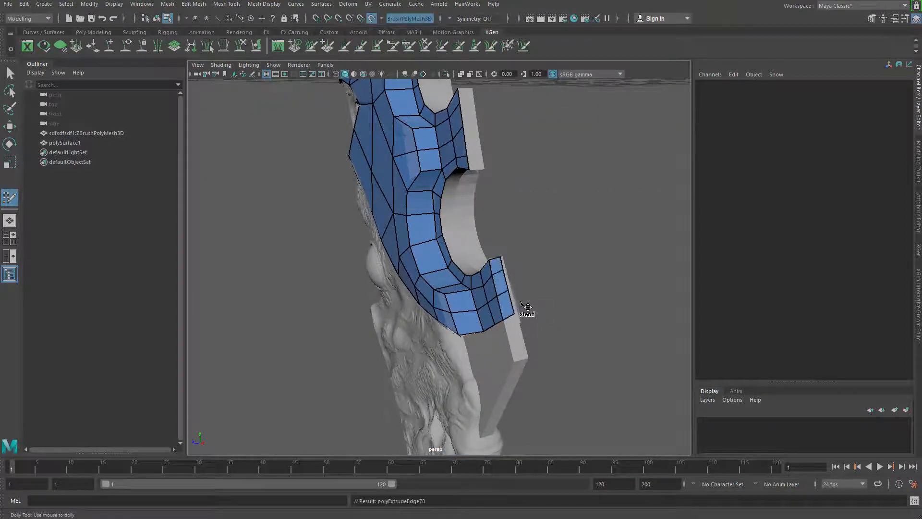
- Remove the side faces extruded across the blade's thickness on the lowest and uppermost teeth
alt+drag(509, 248, 494, 259)
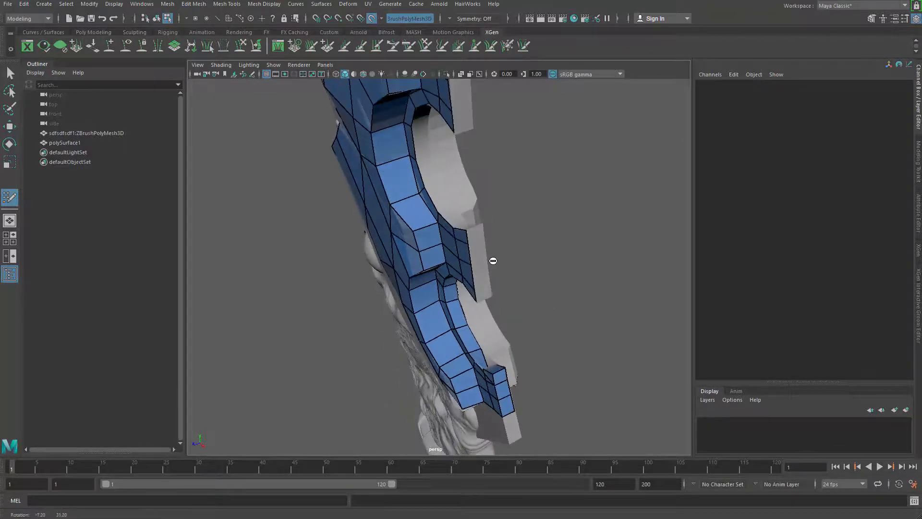
alt+right_drag(493, 259, 471, 247)
key(f)
alt+drag(470, 247, 519, 269)
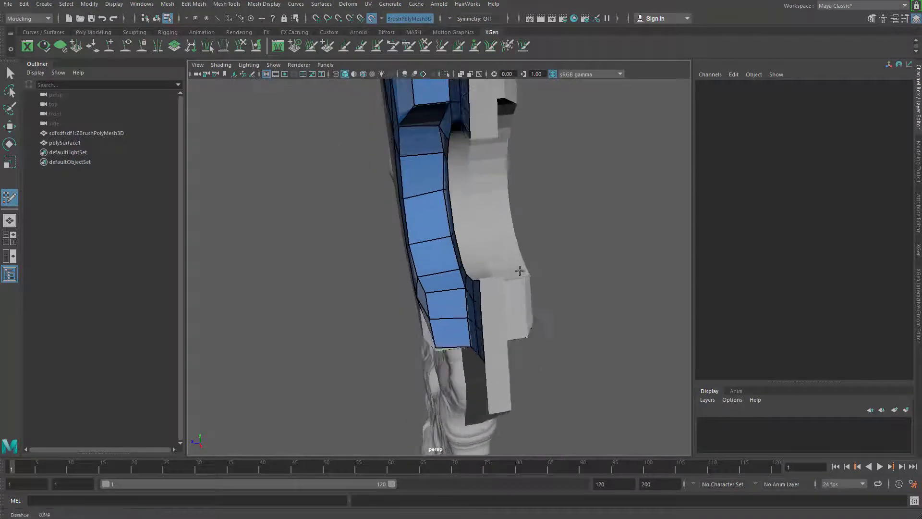
alt+right_drag(519, 270, 479, 238)
alt+middle_drag(480, 238, 481, 307)
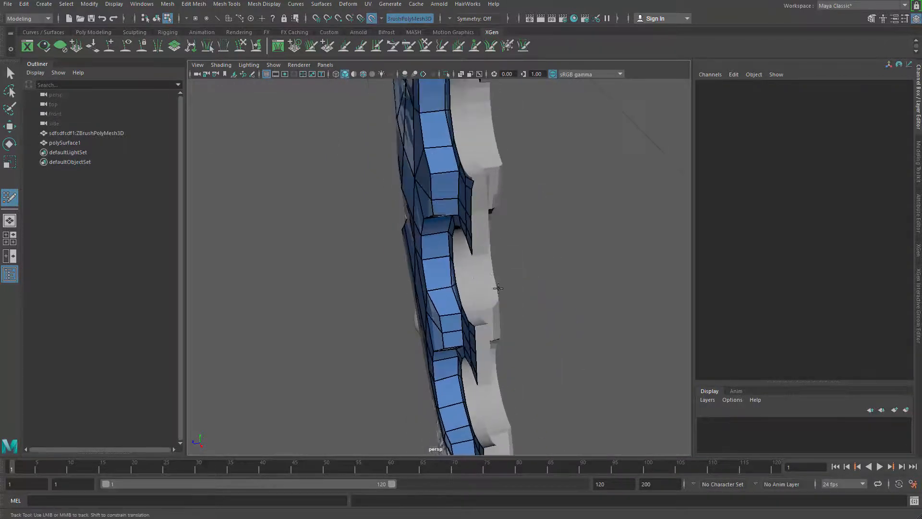
alt+drag(481, 307, 497, 294)
alt+right_drag(496, 294, 531, 313)
alt+drag(531, 313, 591, 289)
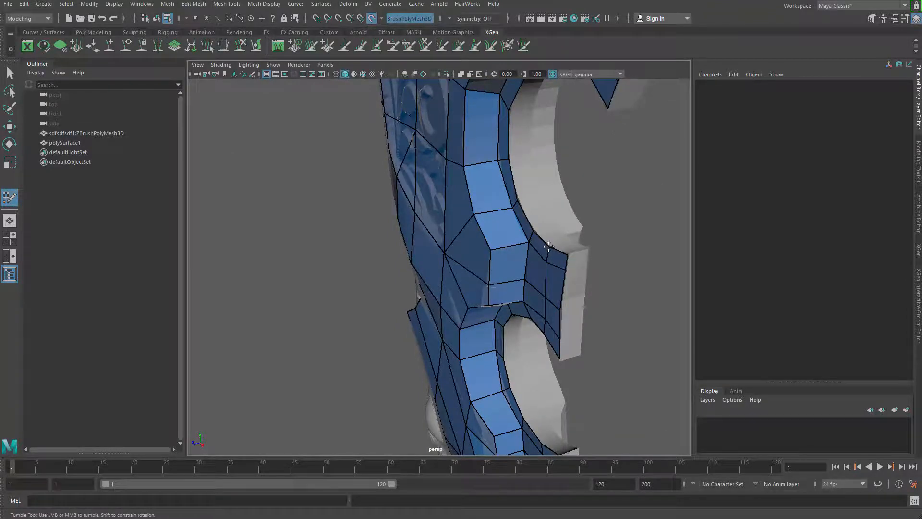
alt+right_drag(548, 246, 493, 209)
alt+drag(493, 210, 533, 190)
alt+middle_drag(533, 190, 511, 269)
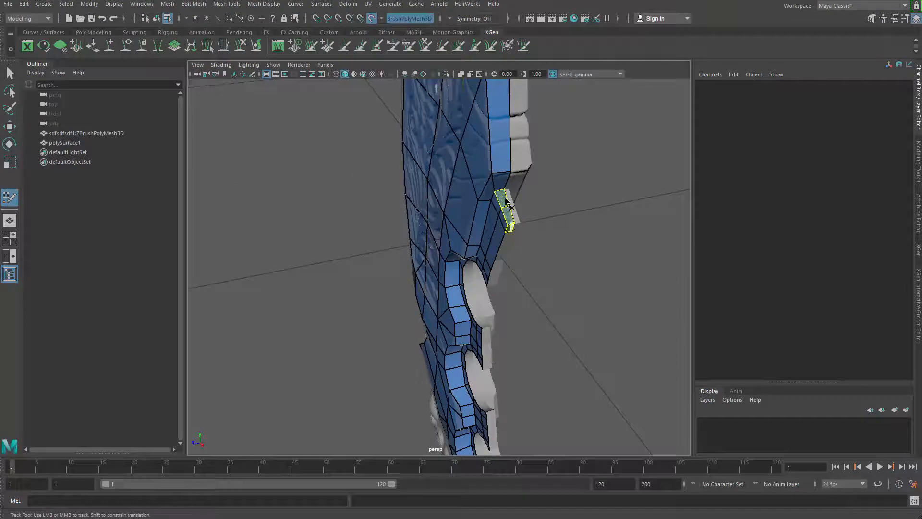
alt+drag(548, 222, 549, 203)
alt+middle_drag(503, 149, 495, 173)
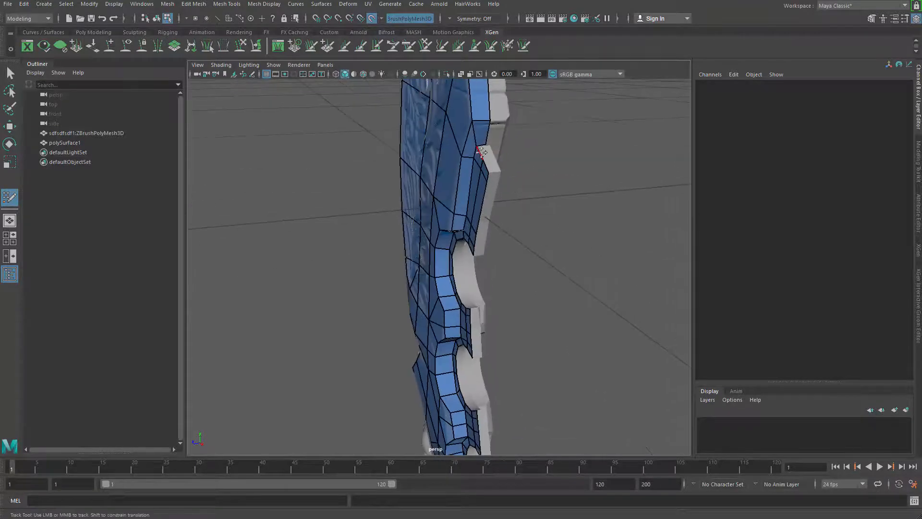
alt+drag(481, 152, 491, 160)
- Extend the lowest tooth's face with two quads reaching its outer corner and running back to the ledge
alt+middle_drag(485, 293, 505, 149)
alt+drag(500, 269, 552, 252)
mouse_move(553, 252)
alt+right_down()
mouse_move(526, 264)
mouse_move(544, 300)
alt+right_up()
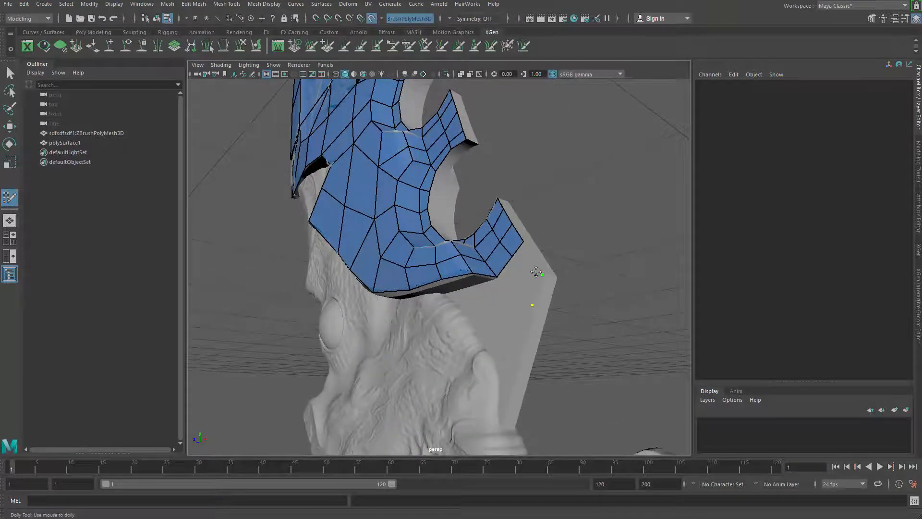
shift+click(533, 276)
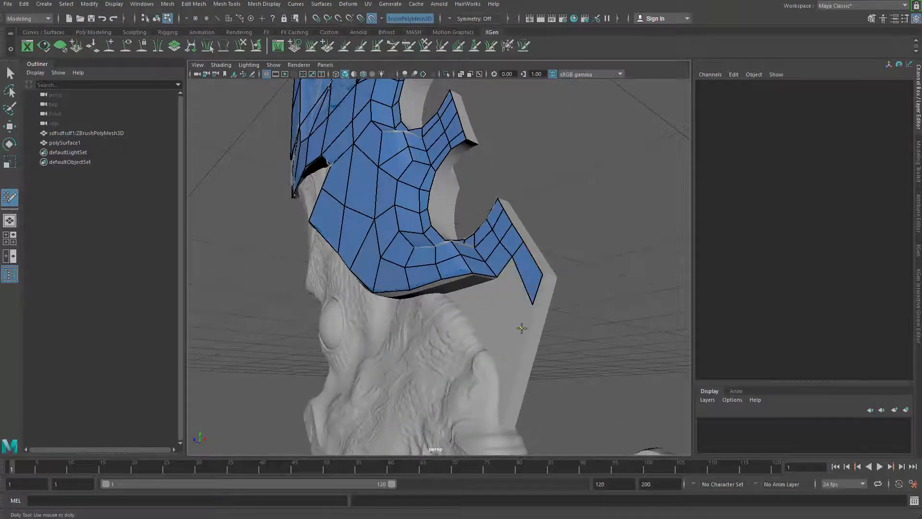
shift+click(522, 332)
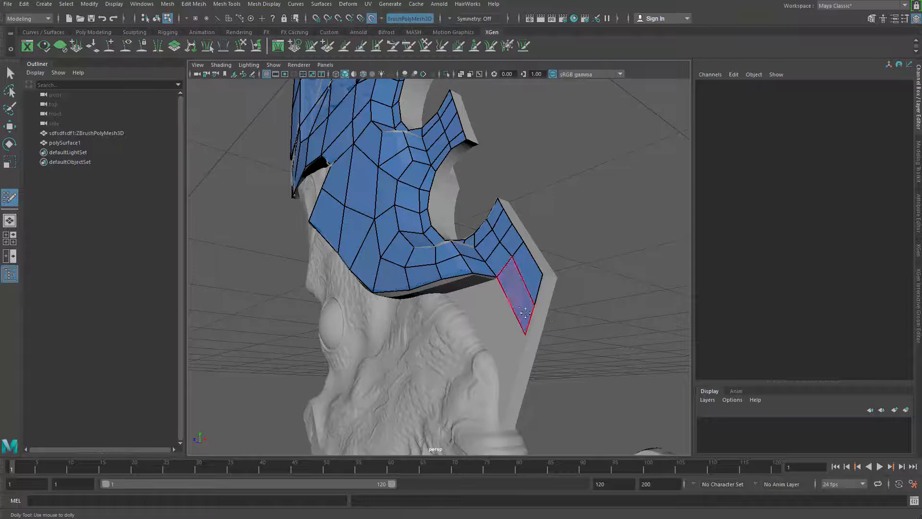
- Add a quad along the lowest tooth's slanted lower edge, running back under the ledge
alt+drag(527, 300, 588, 312)
alt+middle_drag(536, 334, 516, 283)
alt+right_drag(516, 283, 499, 308)
alt+middle_drag(505, 312, 473, 269)
alt+drag(473, 269, 494, 307)
mouse_move(495, 307)
alt+right_down()
mouse_move(535, 304)
mouse_move(547, 253)
mouse_move(499, 321)
alt+right_up()
alt+drag(500, 322, 442, 289)
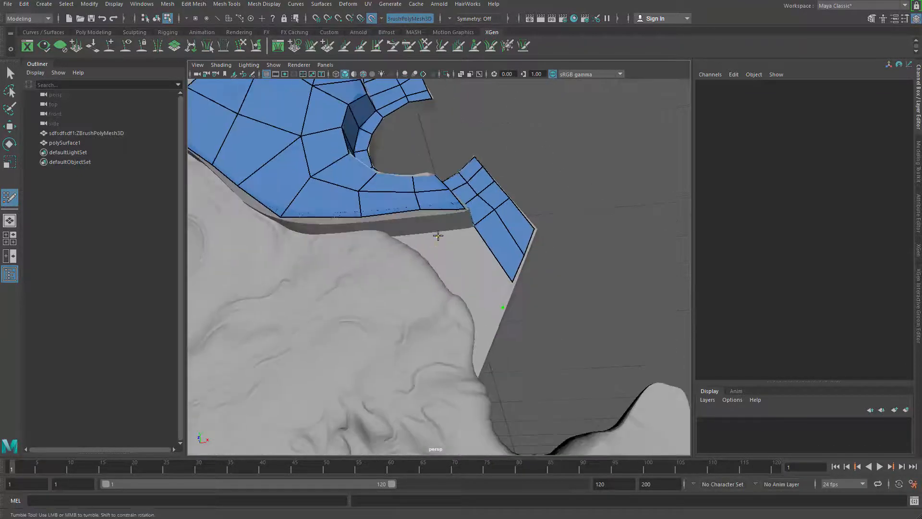
shift+click(479, 273)
- Fill the ledge wall under the blade's lower border with quads joined to the lowest tooth's face
alt+right_drag(504, 284, 406, 286)
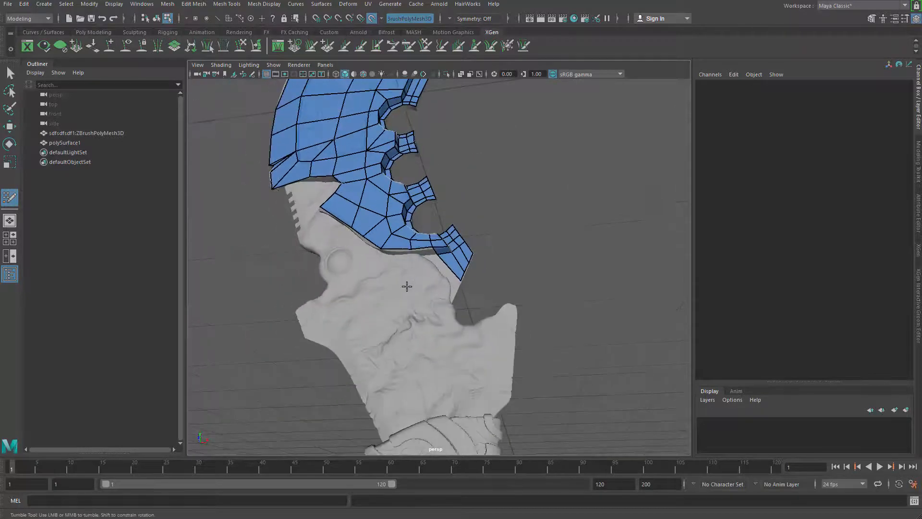
alt+drag(405, 286, 398, 302)
alt+right_drag(399, 302, 417, 283)
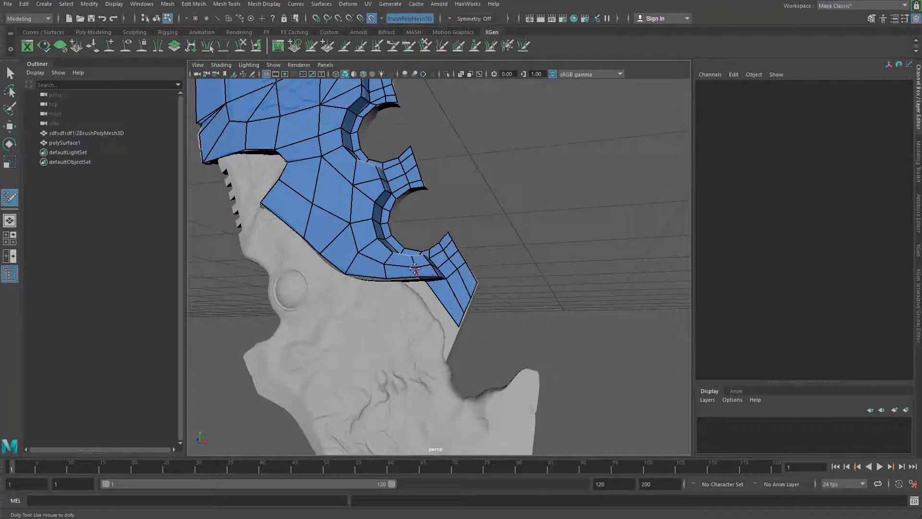
mouse_move(416, 277)
alt+right_down()
mouse_move(363, 282)
mouse_move(405, 282)
alt+right_up()
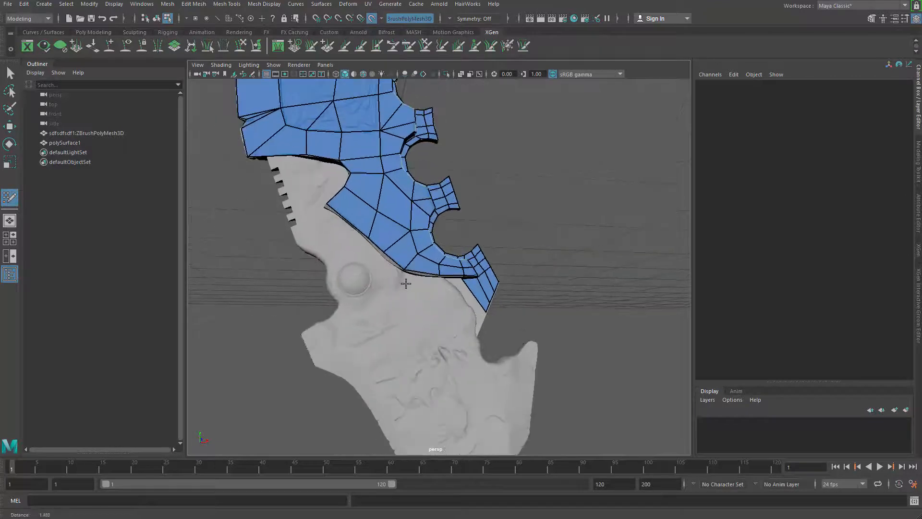
alt+drag(406, 281, 365, 214)
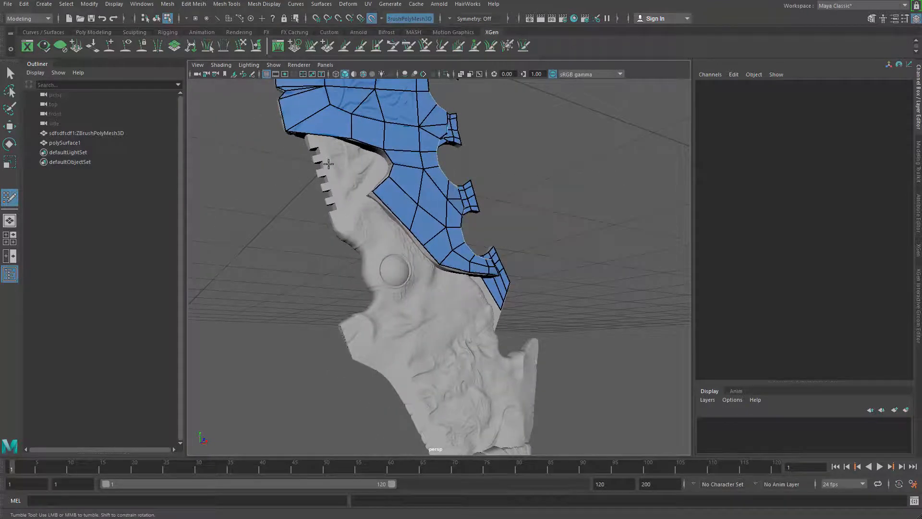
alt+drag(456, 287, 430, 311)
alt+right_drag(430, 311, 521, 293)
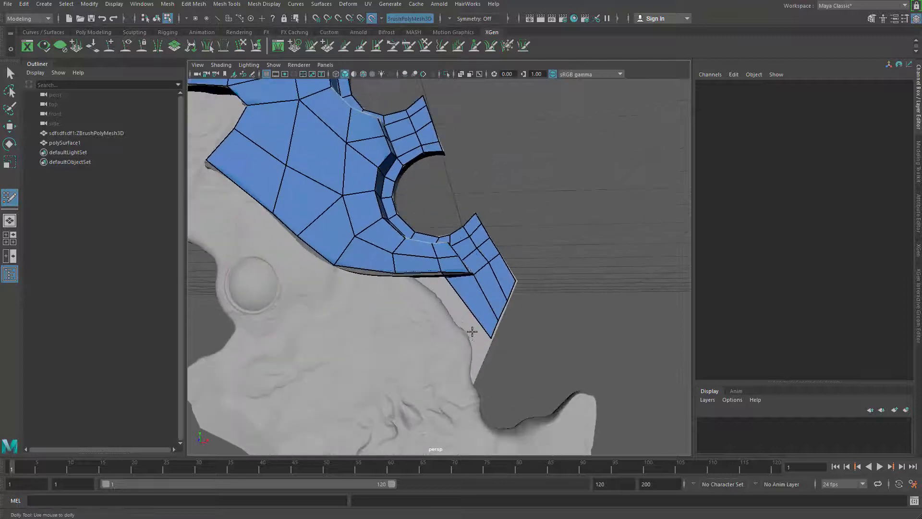
mouse_move(471, 332)
alt+mouse_down()
mouse_move(477, 315)
mouse_move(368, 327)
mouse_move(389, 345)
alt+mouse_up()
alt+right_drag(389, 346, 439, 282)
alt+drag(438, 282, 475, 319)
alt+right_drag(360, 288, 379, 273)
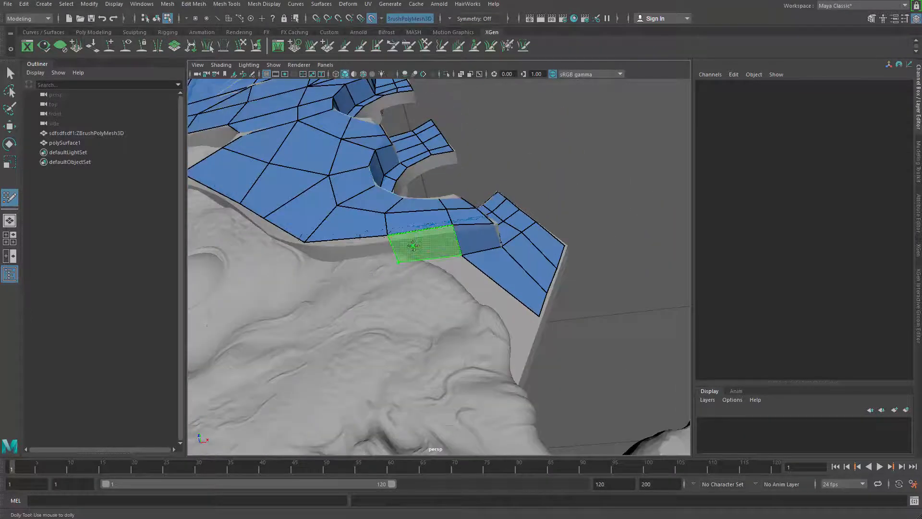
shift+click(414, 245)
- Taper the ledge wall's end into the lower border and extend the lowest tooth's quads down along the sculpted handle
alt+right_drag(453, 226, 404, 360)
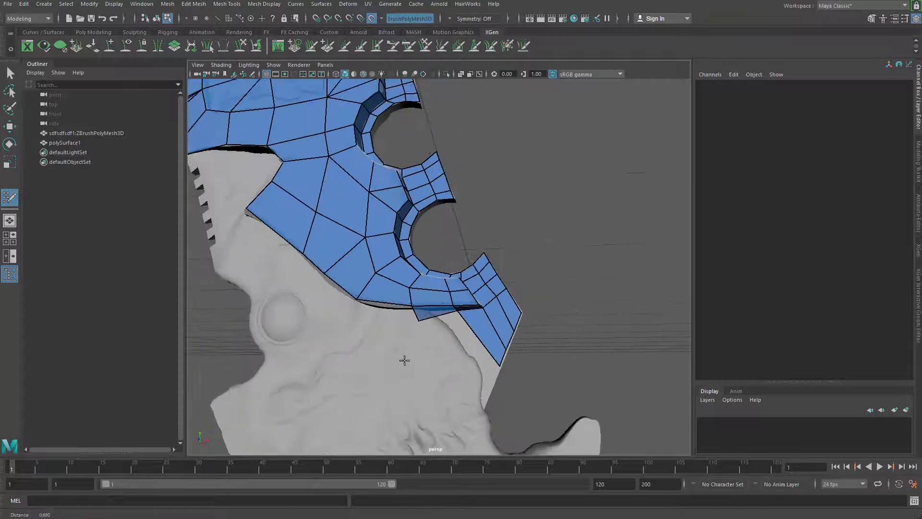
mouse_move(417, 319)
alt+mouse_down()
mouse_move(398, 306)
mouse_move(420, 279)
alt+mouse_up()
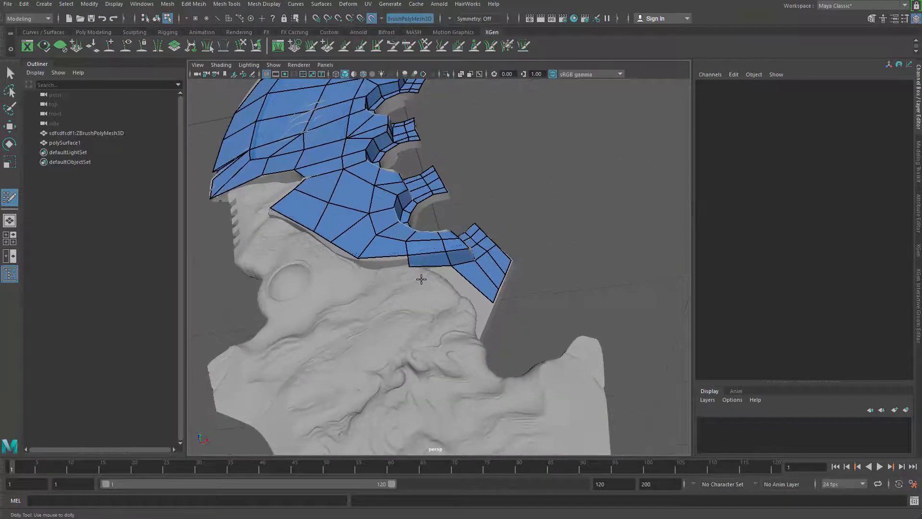
alt+right_drag(421, 279, 408, 281)
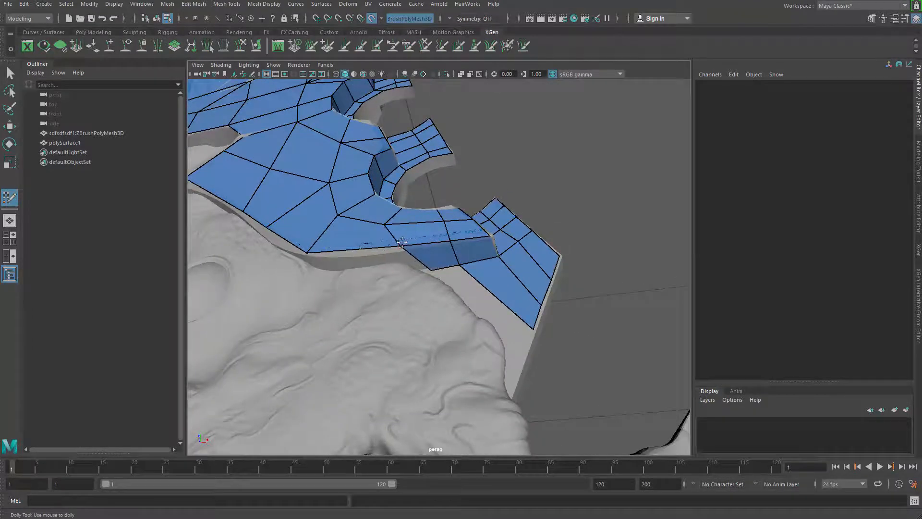
mouse_move(433, 269)
alt+mouse_down()
mouse_move(514, 346)
mouse_move(523, 376)
alt+mouse_up()
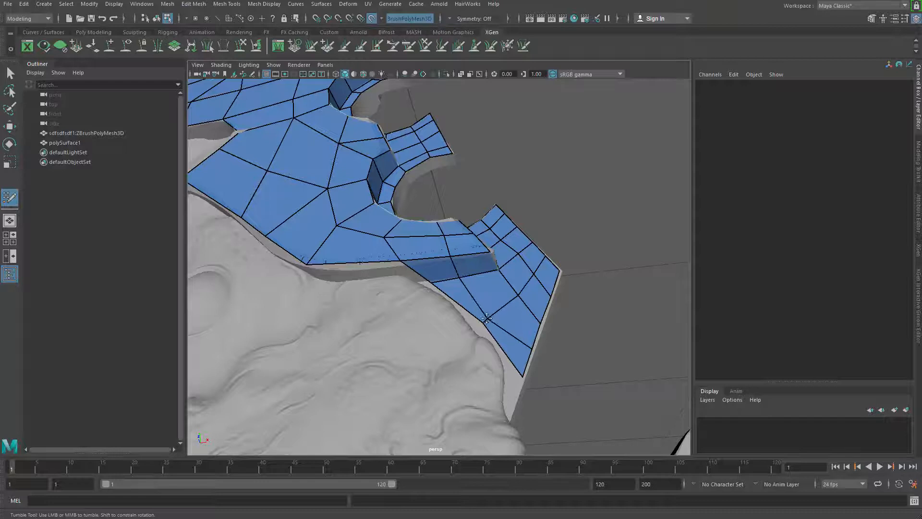
- Subdivide the lowest tooth's lower face beside the handle, tidy its inner vertices and extend it with two quads to the tooth's pointed tip
ctrl+click(512, 351)
drag(529, 313, 539, 263)
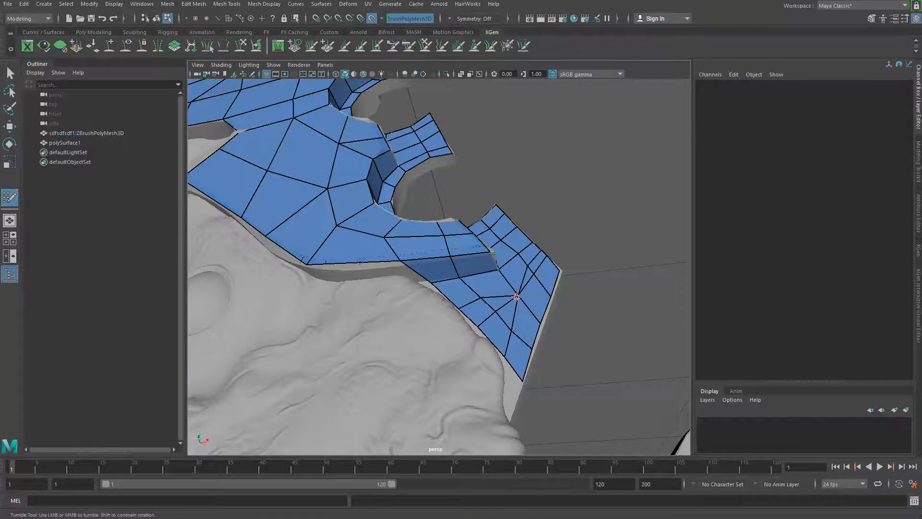
drag(487, 301, 500, 312)
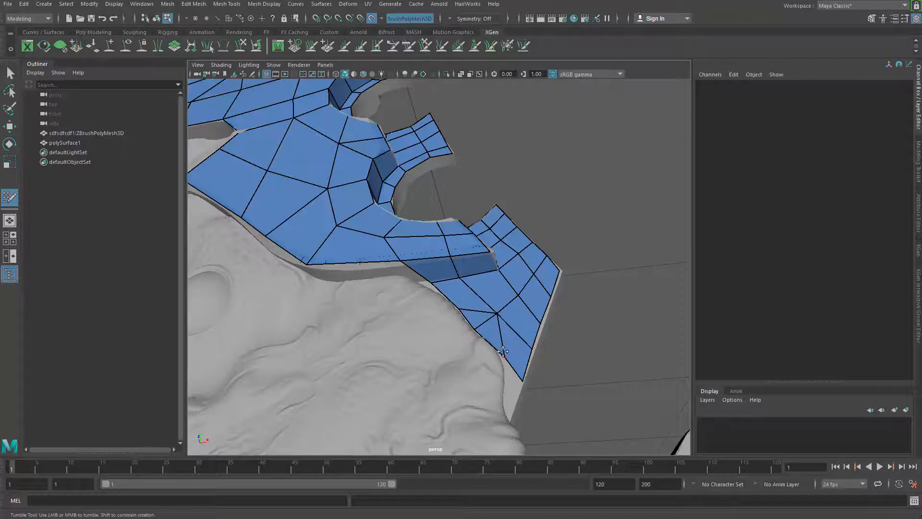
shift+click(515, 377)
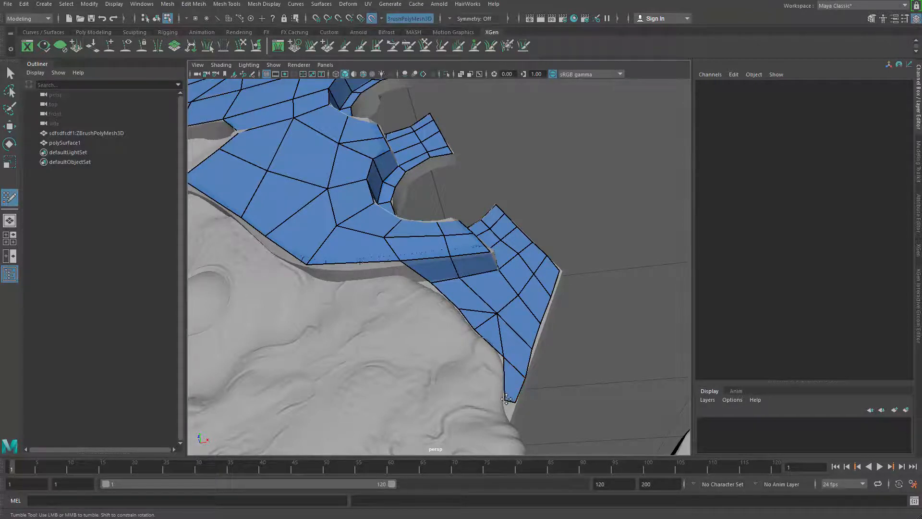
drag(512, 402, 512, 409)
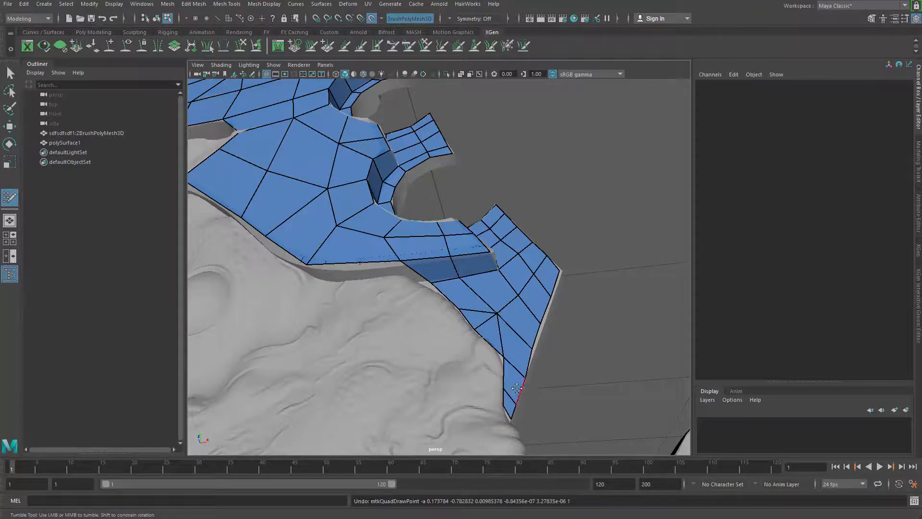
- Delete the two faces beside the handle near the lowest tooth's tip and refill the gap with cleaner quads
alt+drag(522, 390, 472, 319)
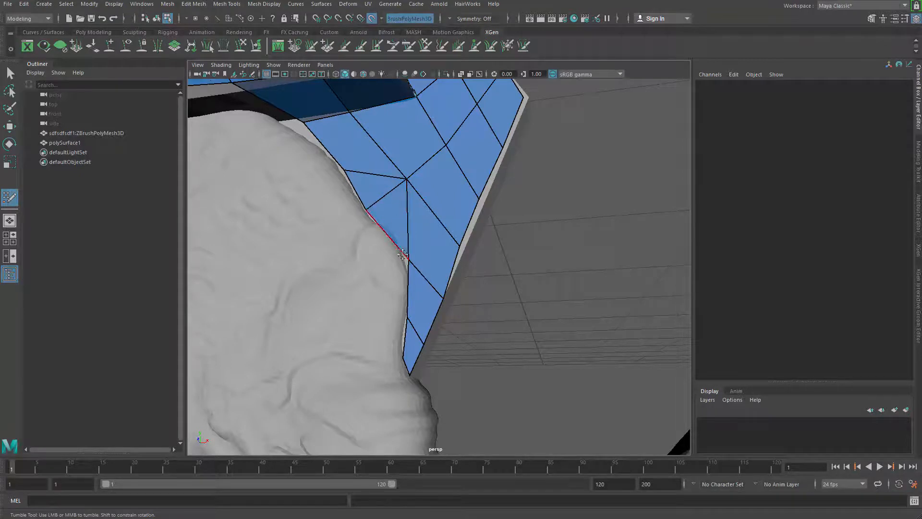
ctrl+shift+click(408, 236)
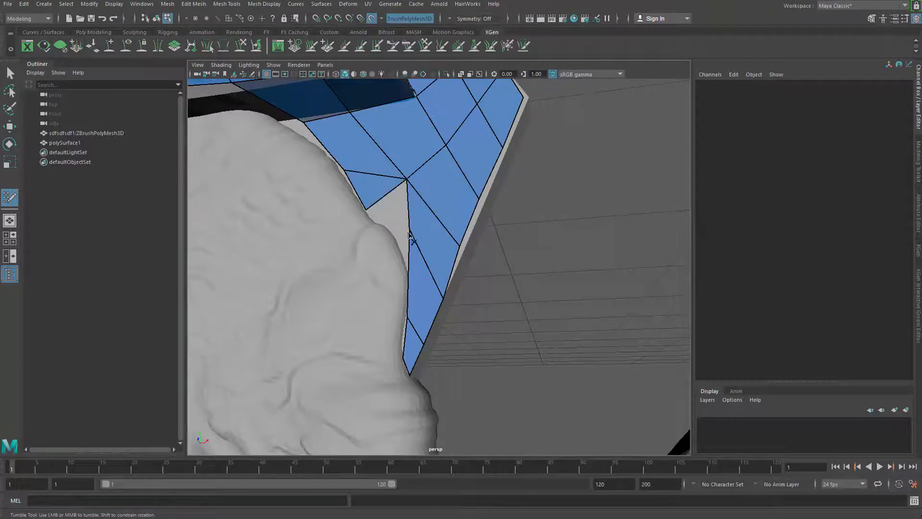
drag(409, 231, 412, 265)
ctrl+shift+click(432, 248)
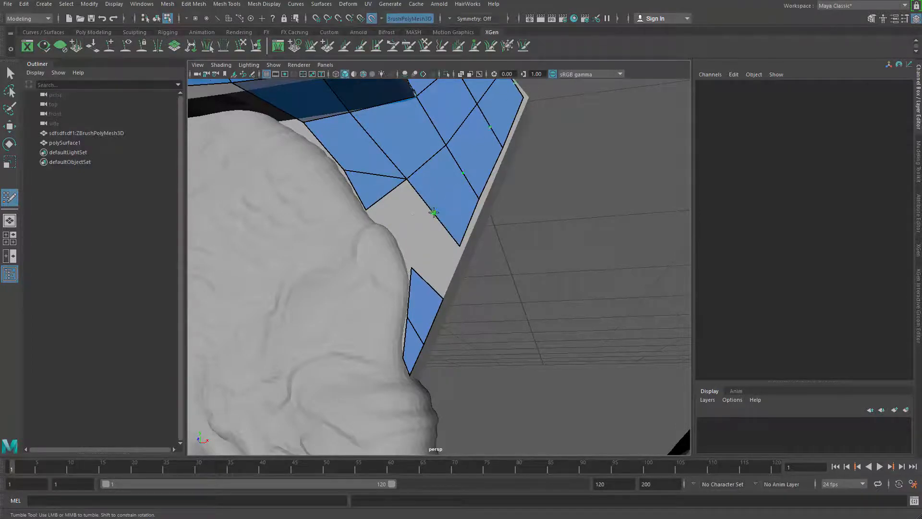
shift+click(397, 213)
shift+click(437, 259)
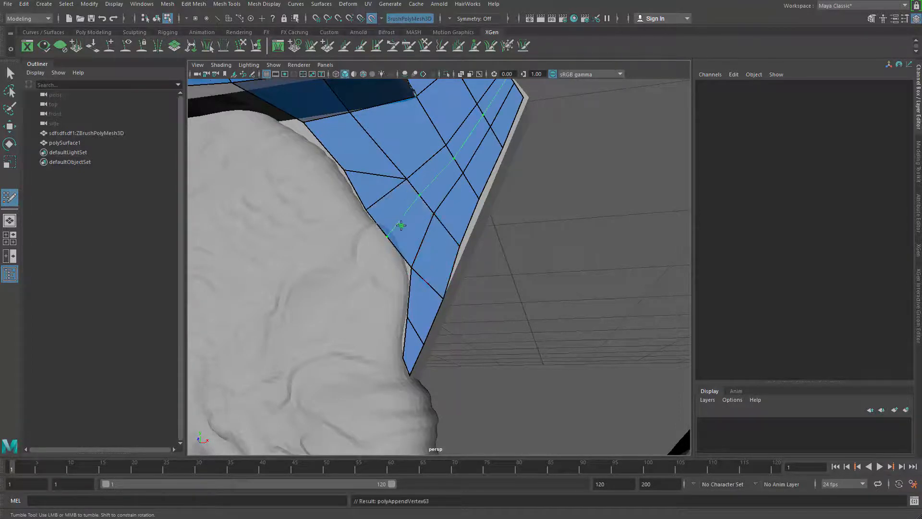
- Insert an edge loop across the lowest tooth's lower face and adjust its vertices near the outer corner
ctrl+click(400, 226)
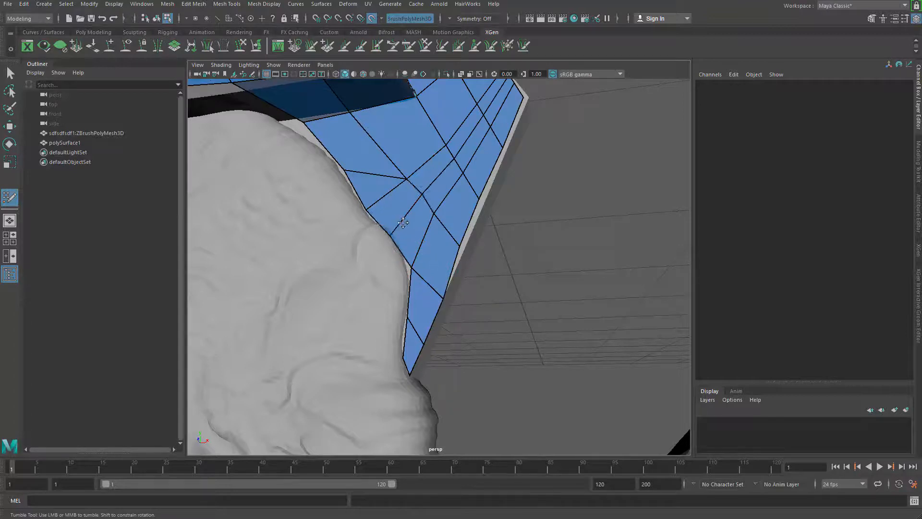
alt+middle_drag(449, 248, 419, 259)
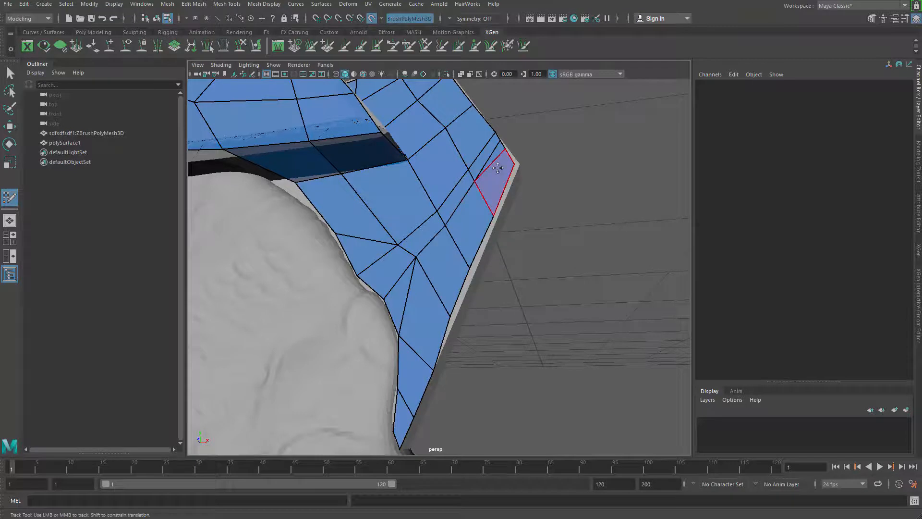
drag(486, 163, 494, 170)
mouse_move(445, 225)
mouse_down()
mouse_move(449, 235)
mouse_move(413, 270)
mouse_move(401, 305)
mouse_move(364, 265)
mouse_up()
- Extend the ledge wall's tapered end with a small face running down to the handle surface
alt+middle_drag(364, 265, 485, 332)
alt+right_drag(485, 331, 494, 319)
alt+drag(494, 319, 503, 307)
alt+middle_drag(503, 308, 493, 283)
alt+right_drag(494, 283, 513, 307)
alt+middle_drag(513, 307, 499, 302)
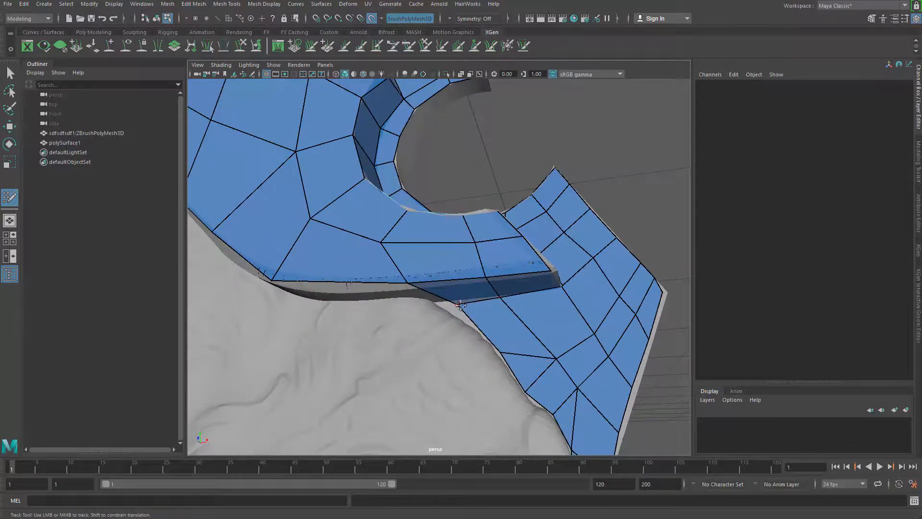
mouse_move(448, 307)
alt+mouse_down()
mouse_move(445, 279)
mouse_move(394, 277)
mouse_move(403, 263)
mouse_move(419, 312)
alt+mouse_up()
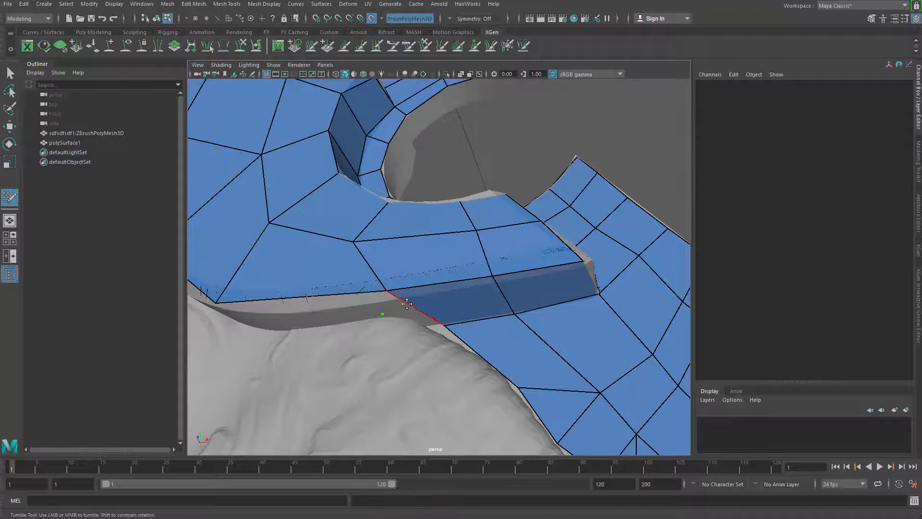
mouse_move(412, 307)
mouse_down()
mouse_move(406, 313)
mouse_move(417, 319)
mouse_move(413, 309)
mouse_up()
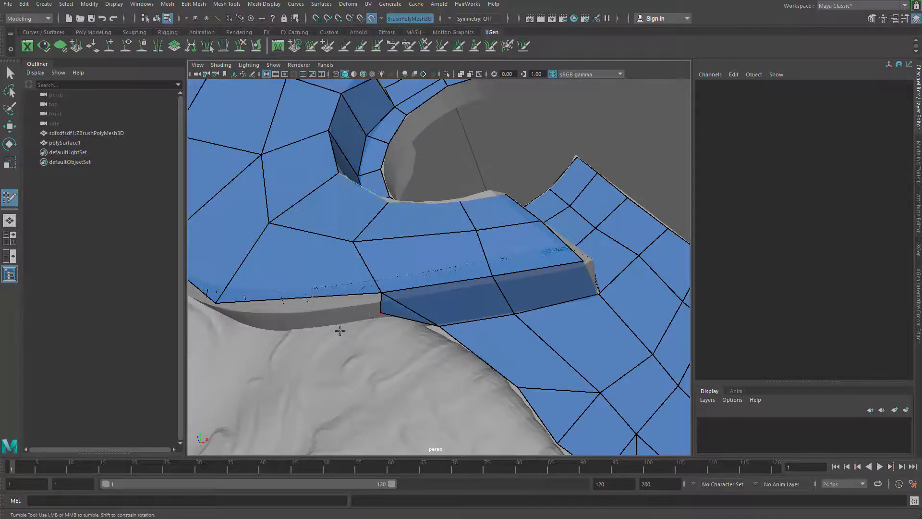
- Continue the ledge wall along the blade's lower border with four quads up to the border's far corner
alt+drag(336, 330, 372, 306)
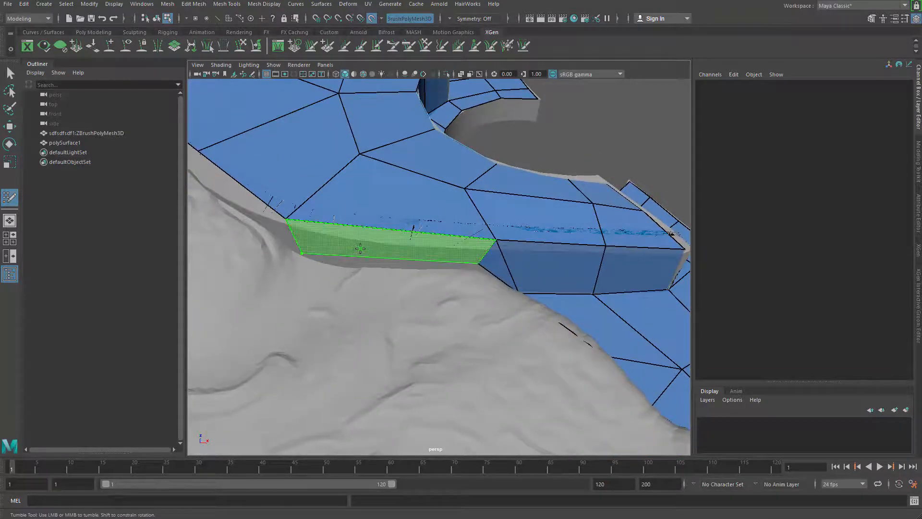
shift+click(360, 248)
alt+middle_drag(362, 248, 399, 266)
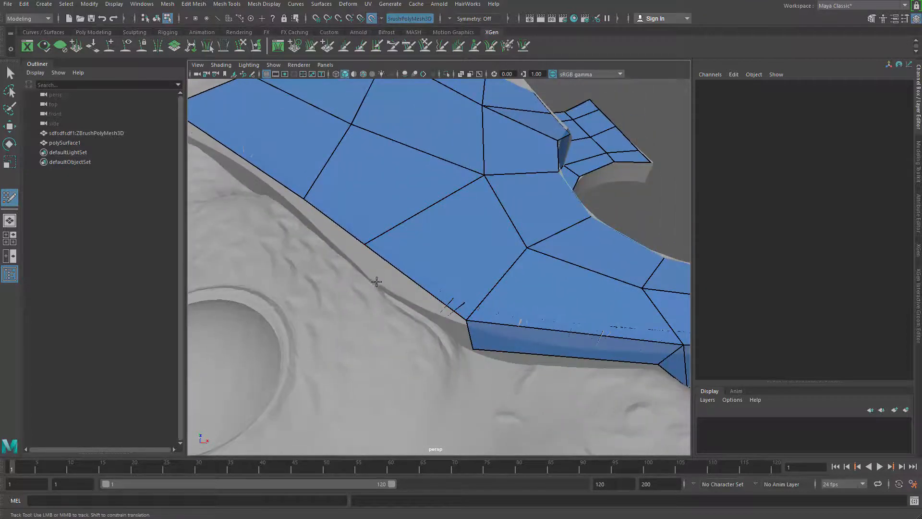
shift+click(387, 284)
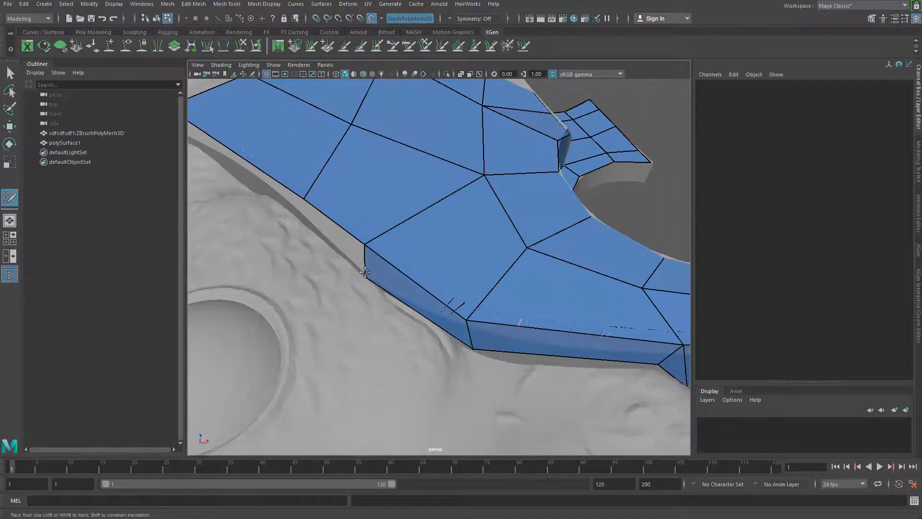
scroll(395, 280, up, 3)
alt+middle_drag(395, 280, 397, 282)
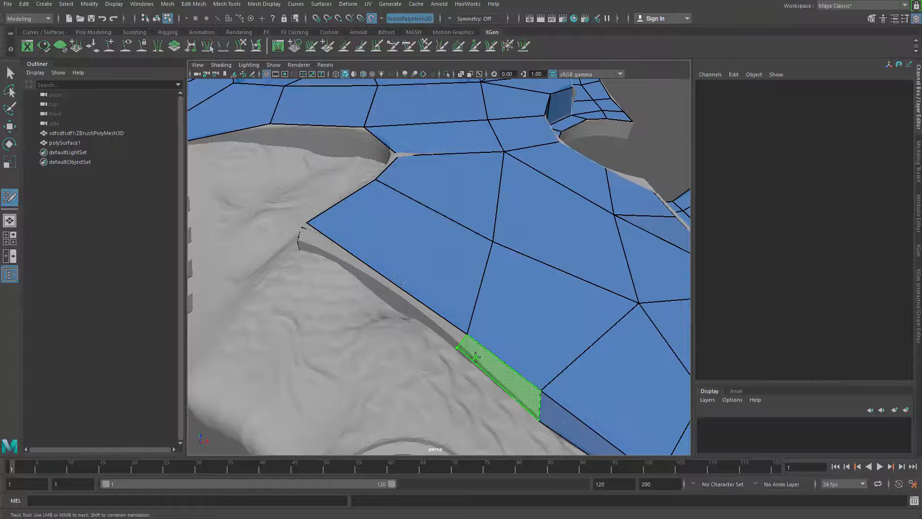
shift+click(457, 343)
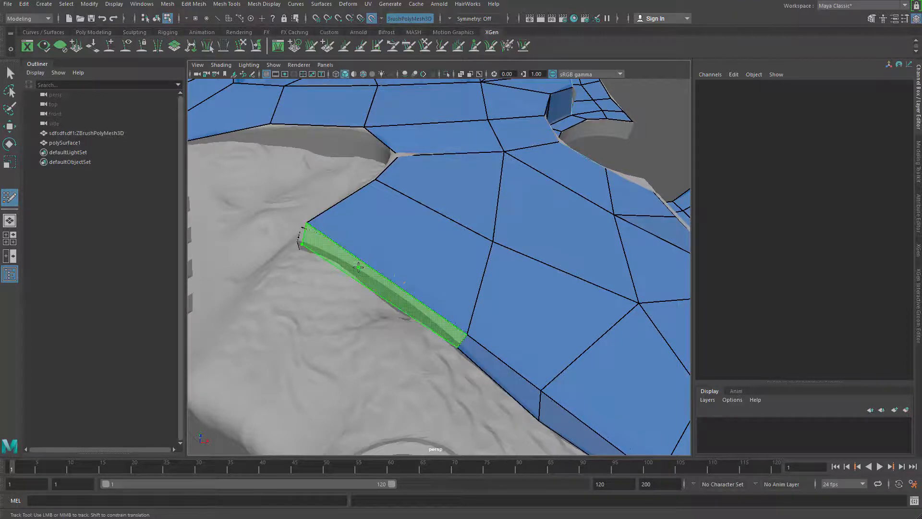
shift+click(301, 244)
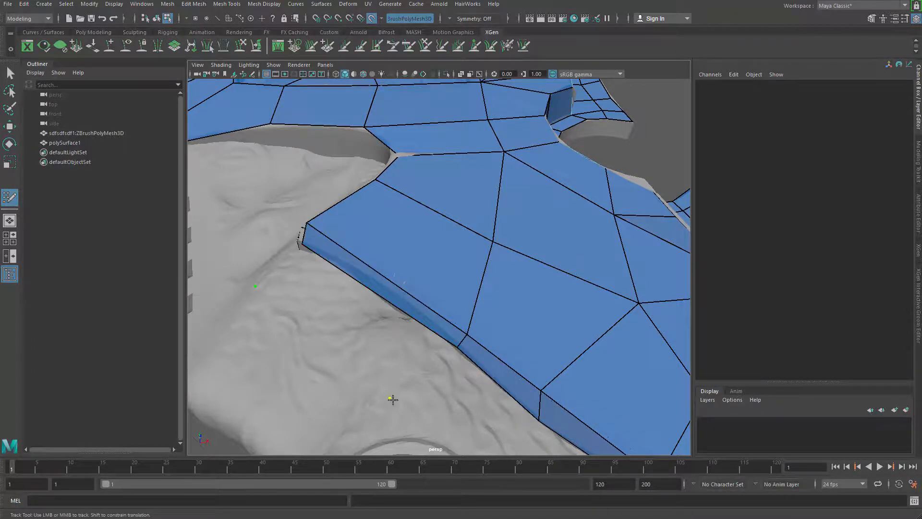
- Lay a strip of four quads on the sculpted handle directly beneath the ledge wall, passing above the round boss
shift+click(351, 336)
alt+right_drag(477, 391, 418, 373)
alt+middle_drag(418, 372, 443, 282)
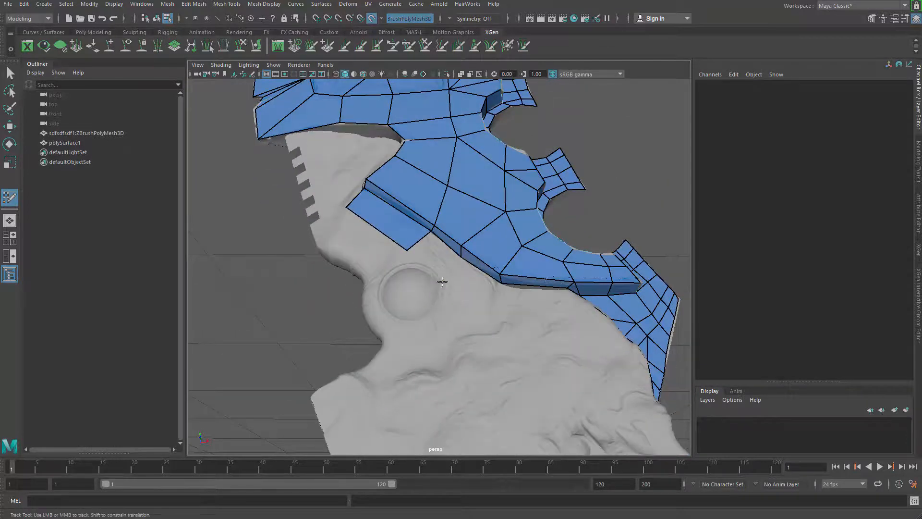
shift+click(432, 263)
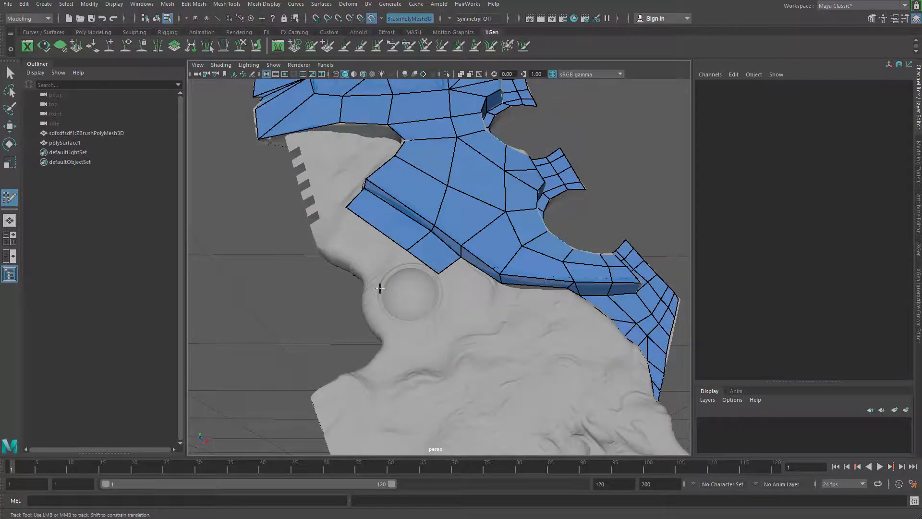
shift+click(470, 283)
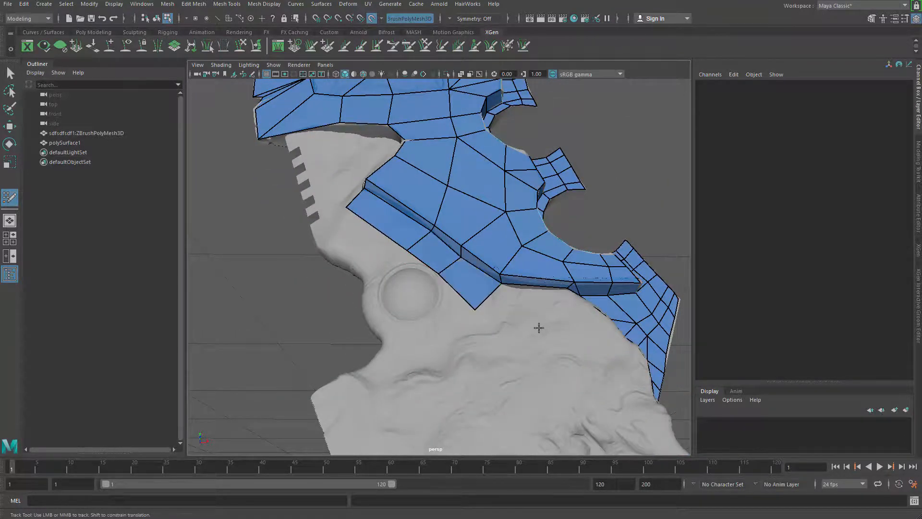
alt+middle_drag(536, 332, 525, 319)
alt+right_drag(525, 319, 568, 336)
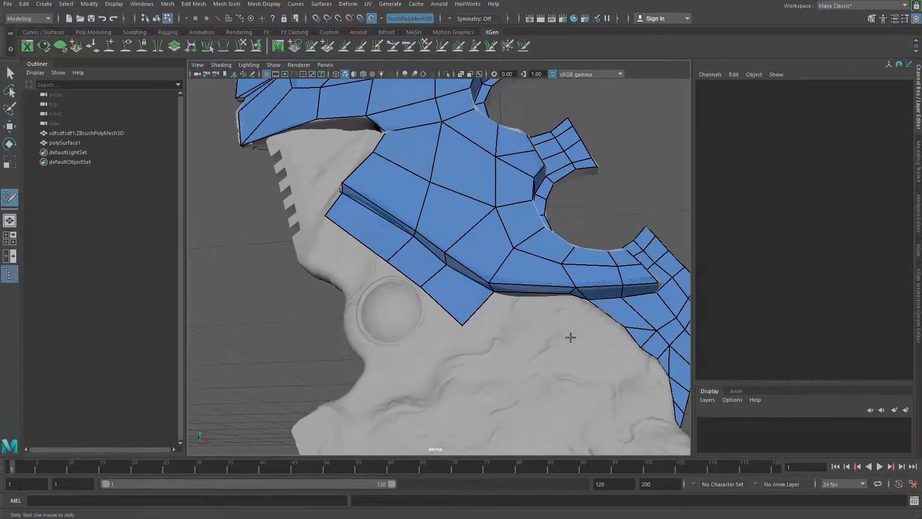
shift+click(511, 334)
- Add two quads on the handle around the ledge wall's end, joining the strip to the lowest tooth's face
alt+drag(511, 334, 469, 323)
alt+right_drag(469, 323, 510, 352)
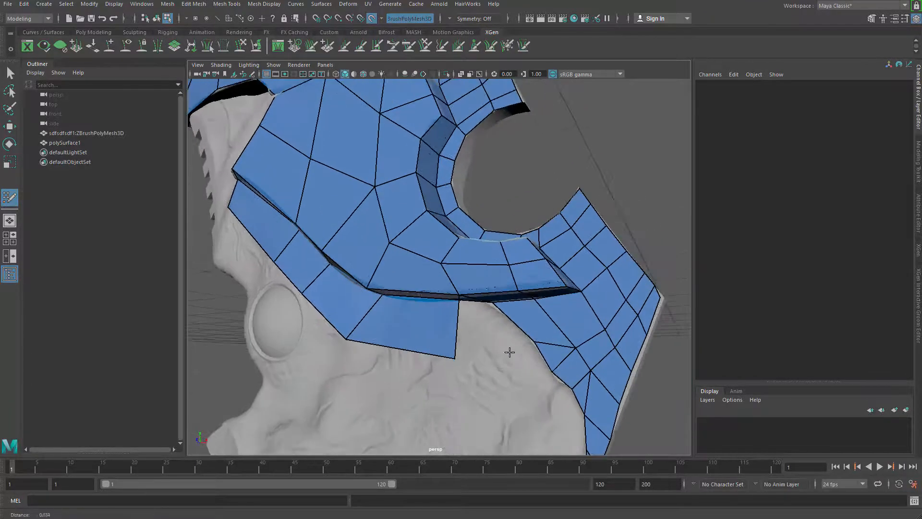
alt+drag(477, 329, 471, 316)
alt+right_drag(471, 317, 477, 303)
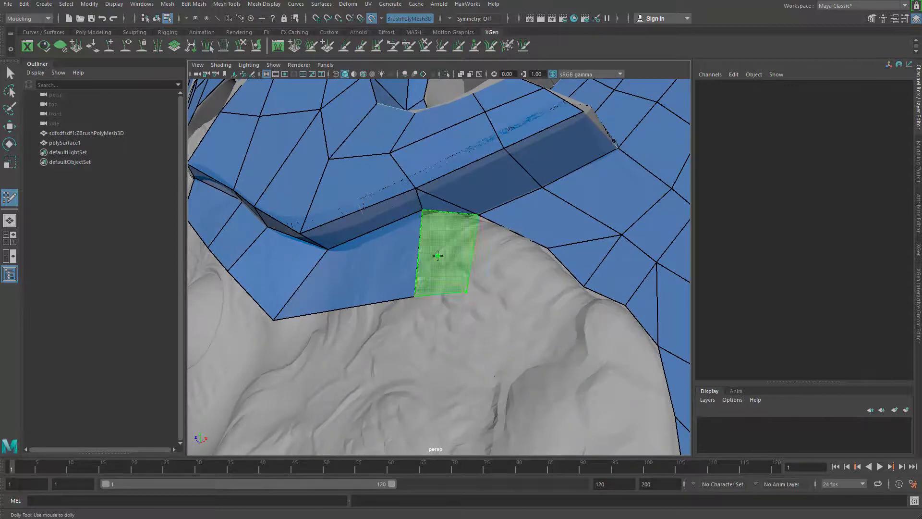
mouse_move(469, 288)
alt+middle_down()
mouse_move(465, 274)
mouse_move(463, 316)
alt+middle_up()
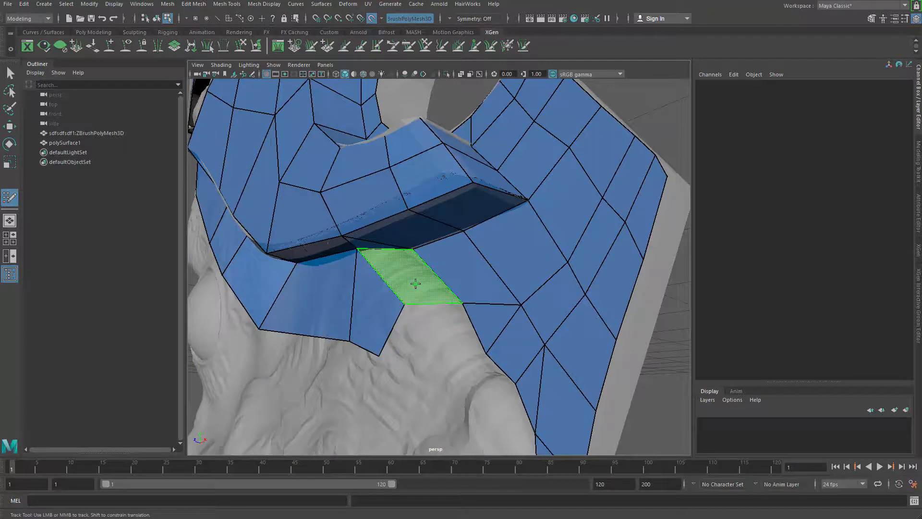
shift+click(404, 303)
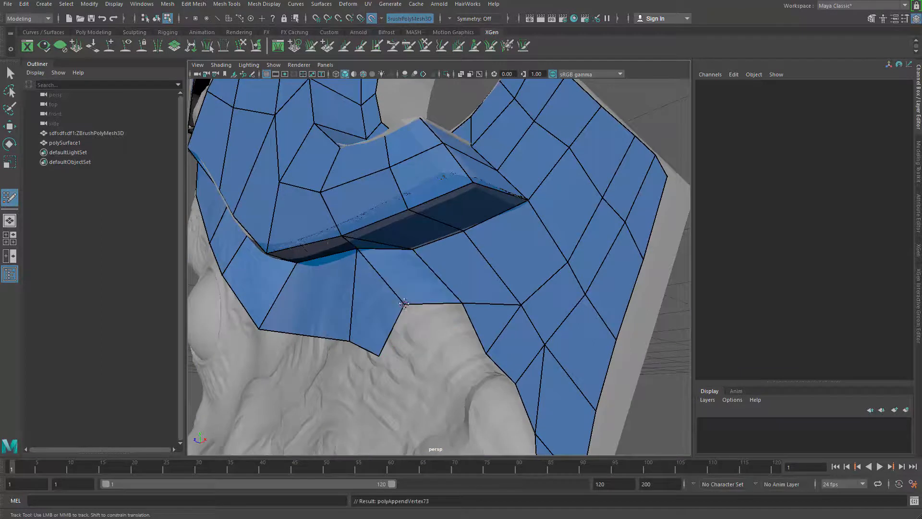
- Extend the handle strip with four quads alongside the lowest tooth's inner edge
alt+drag(404, 303, 431, 279)
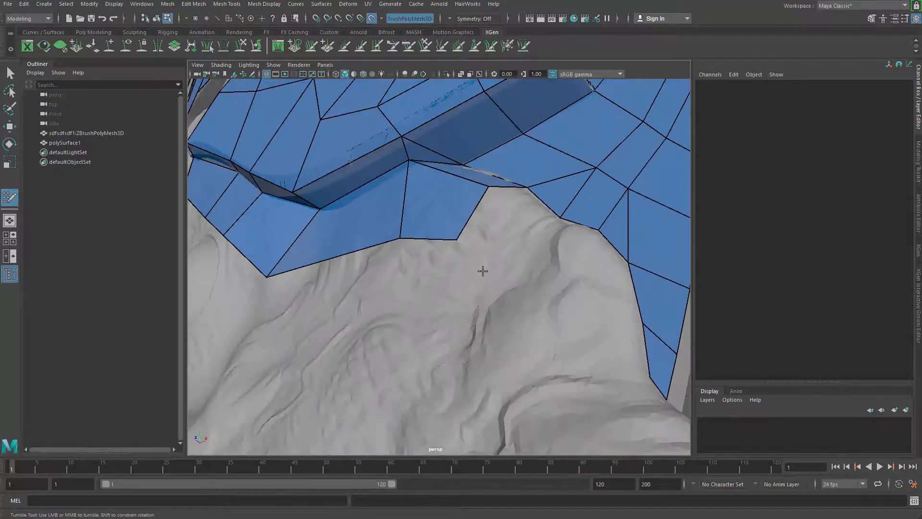
alt+middle_drag(481, 269, 480, 252)
shift+click(465, 238)
click(439, 283)
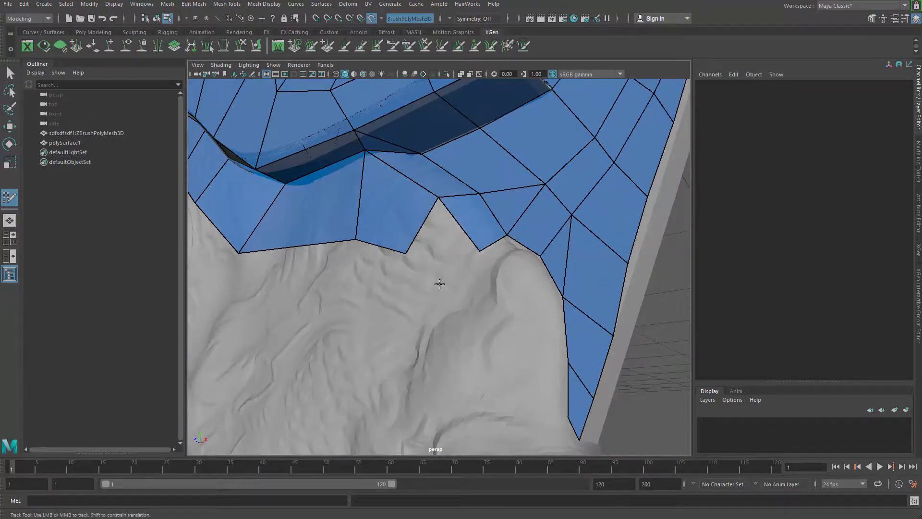
shift+click(443, 248)
click(468, 328)
click(513, 295)
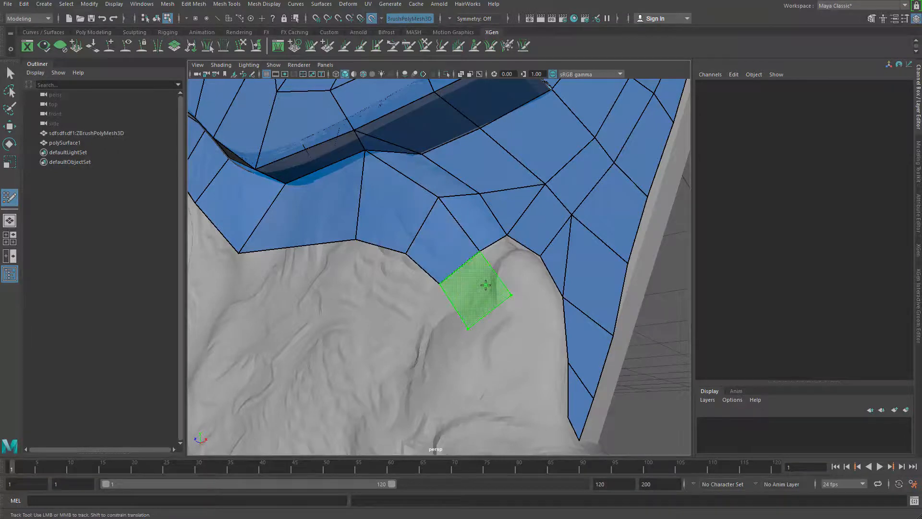
shift+click(486, 289)
shift+click(514, 264)
- Close the strip between the handle and the lowest tooth with quads running down to the tooth's tip
alt+right_drag(519, 291, 495, 294)
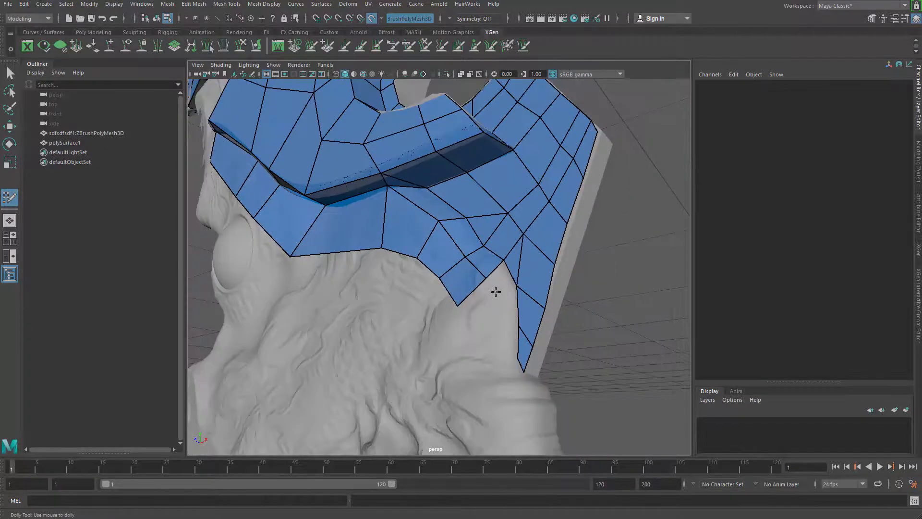
shift+click(500, 278)
shift+click(507, 306)
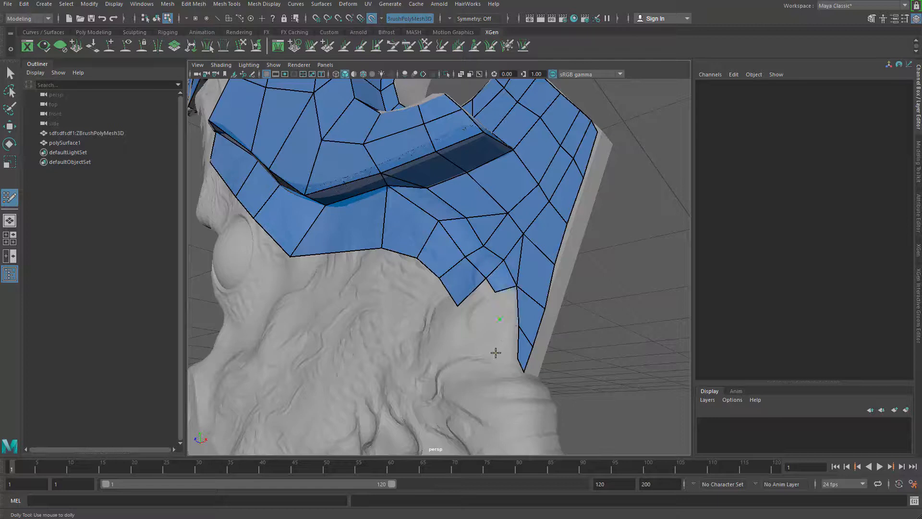
click(492, 354)
shift+click(500, 327)
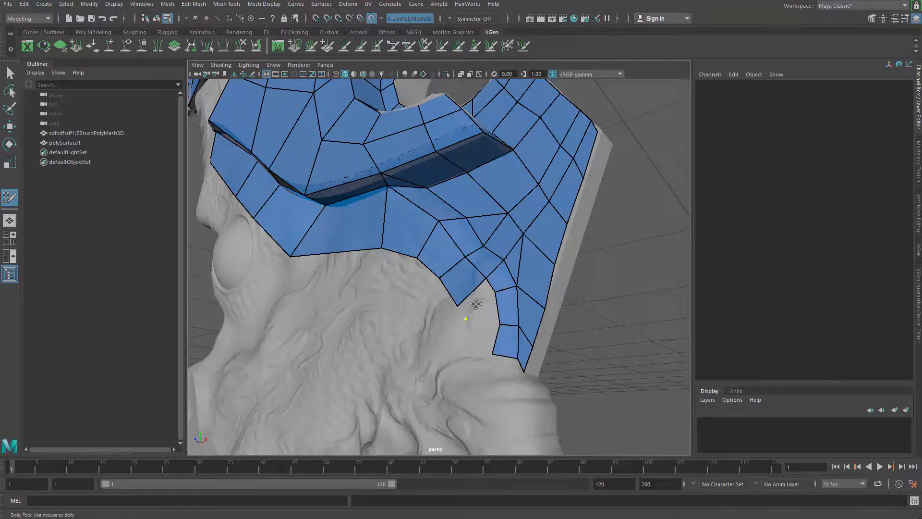
alt+middle_drag(486, 350, 518, 317)
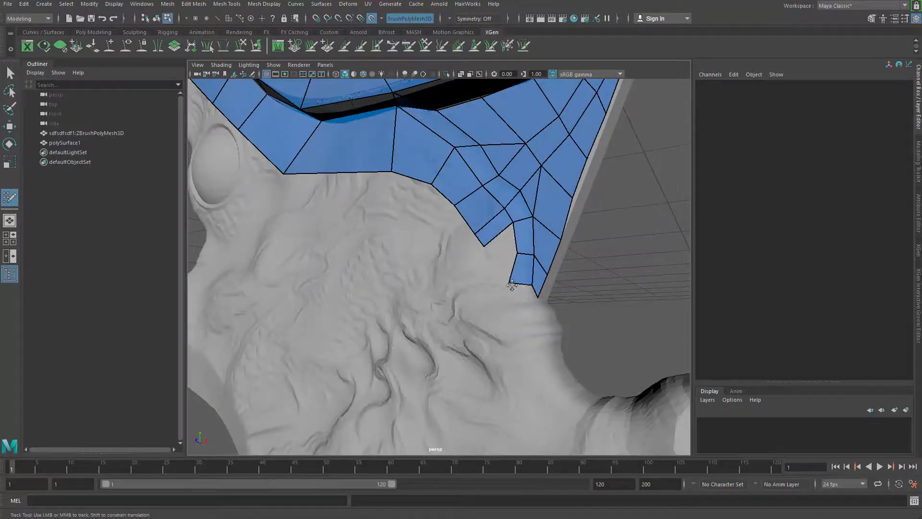
shift+click(503, 257)
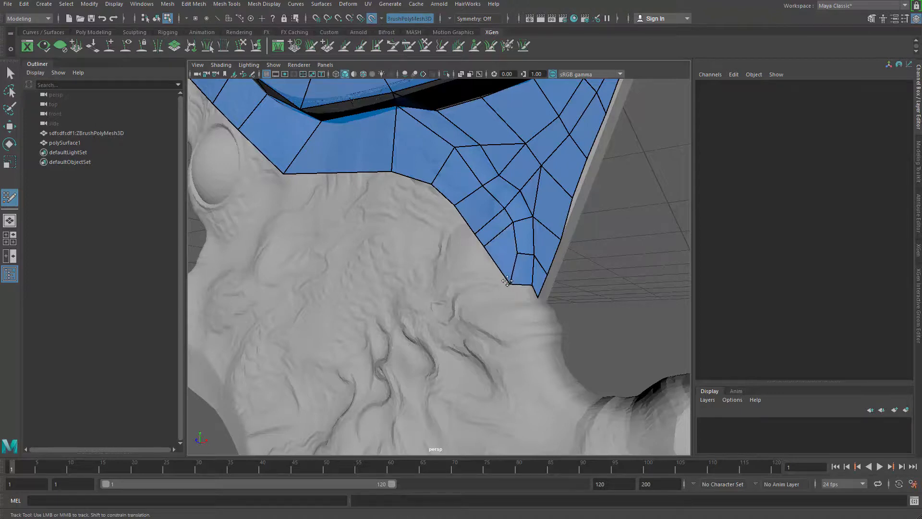
- Examine the retopologized blade from several angles and compare it with the uncovered part of the handle
alt+right_drag(502, 269, 428, 294)
alt+drag(428, 295, 436, 323)
alt+middle_drag(437, 324, 444, 297)
mouse_move(444, 297)
alt+mouse_down()
mouse_move(459, 300)
mouse_move(448, 306)
alt+mouse_up()
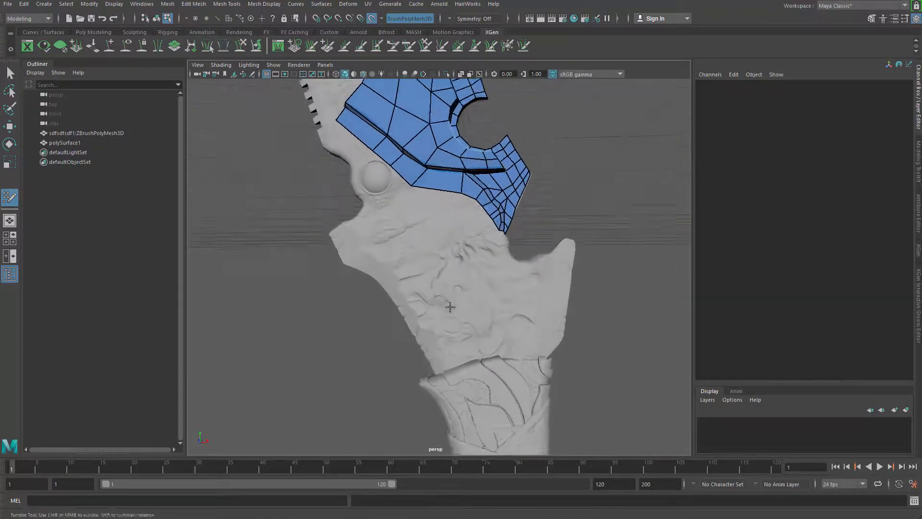
alt+right_drag(448, 306, 514, 358)
alt+drag(470, 245, 465, 236)
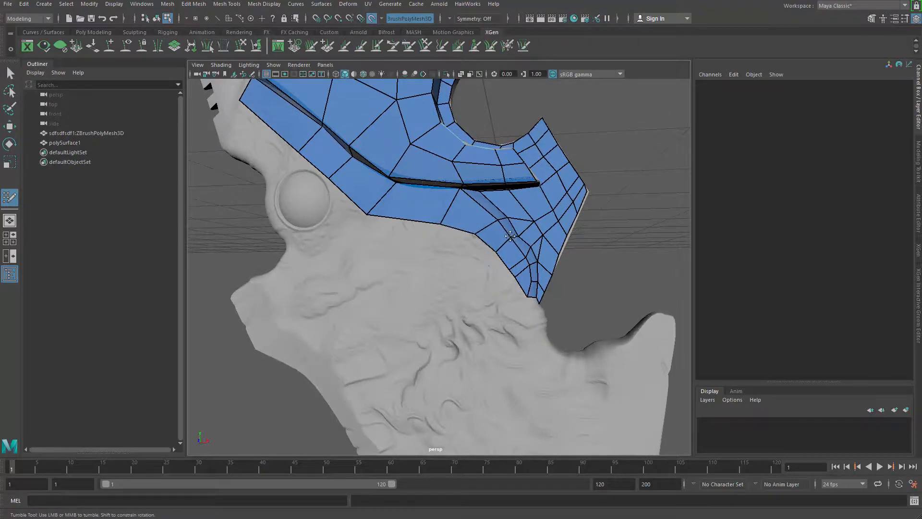
alt+right_drag(510, 236, 417, 242)
alt+drag(417, 242, 556, 305)
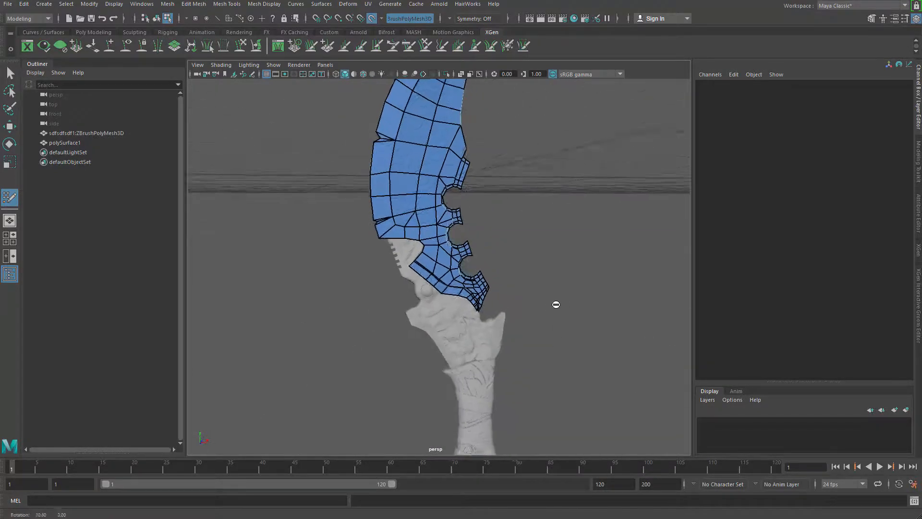